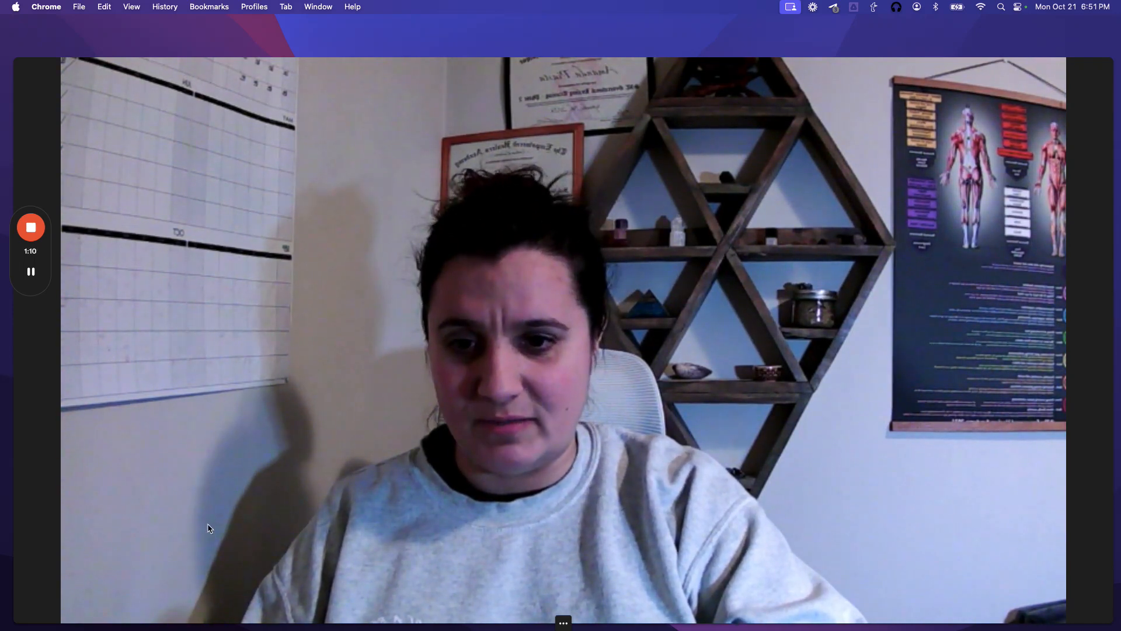
Step: Shrink the Loom webcam to a bubble and move it to the bottom-left corner
mouse_move(566, 624)
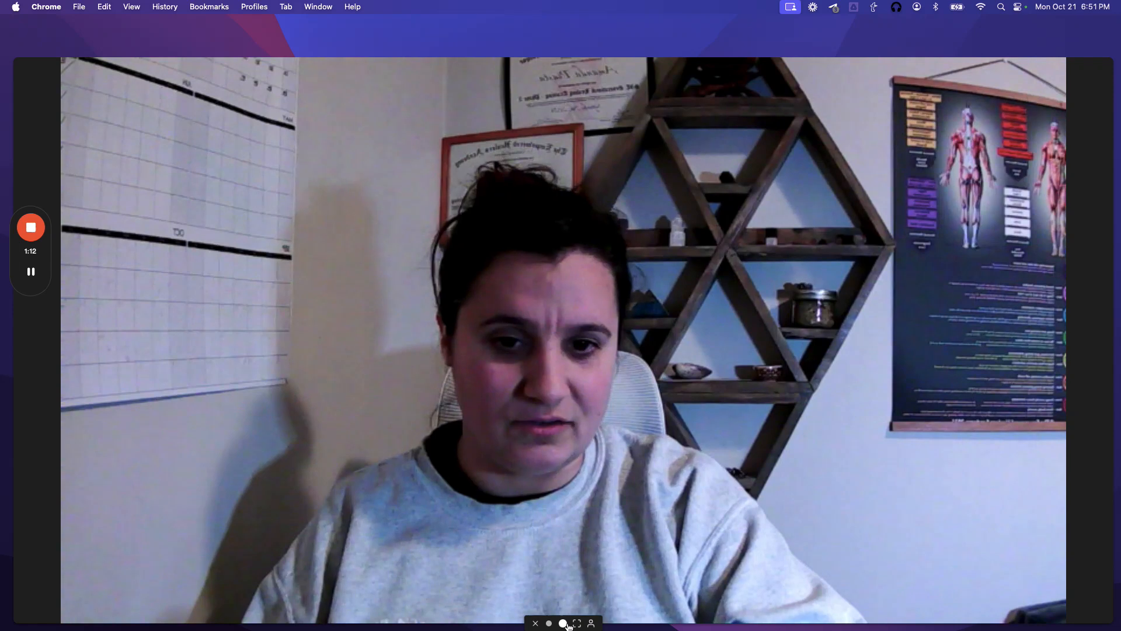
left_click(549, 623)
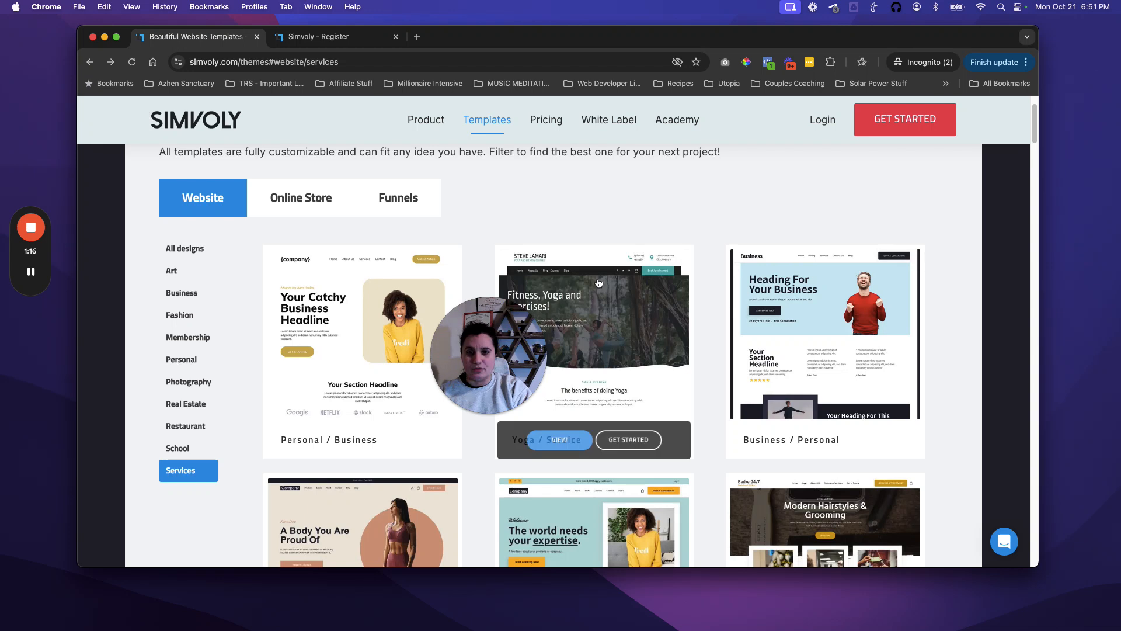
left_click_drag(526, 382, 107, 494)
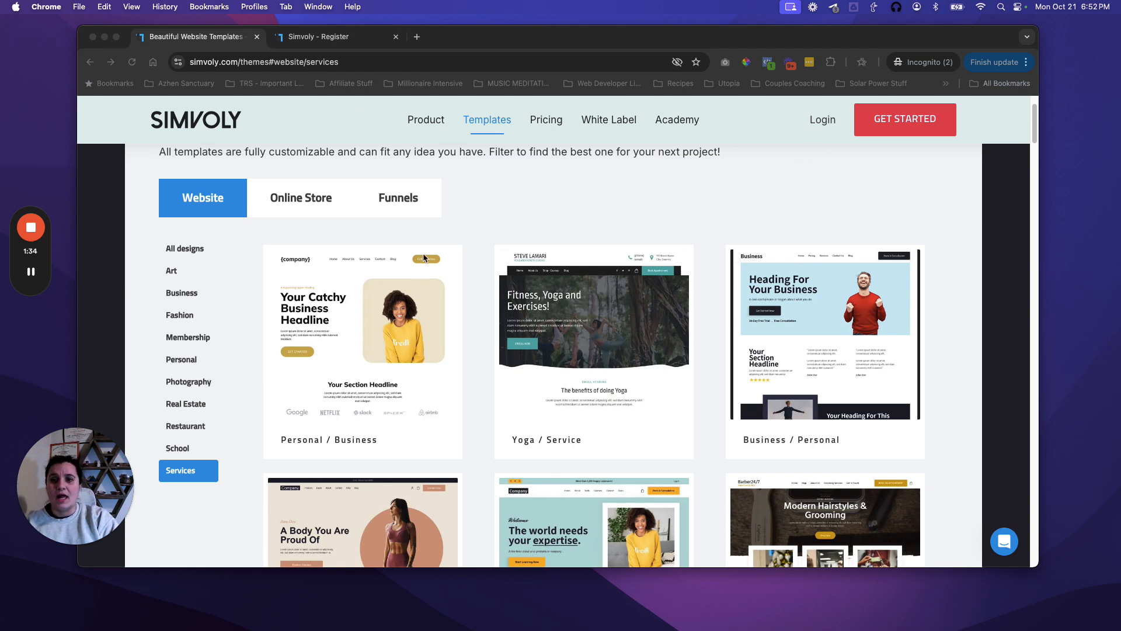
Step: Filter Simvoly's funnel templates to Lead Magnet, then Opt-In, and switch to the registration page
left_click(407, 200)
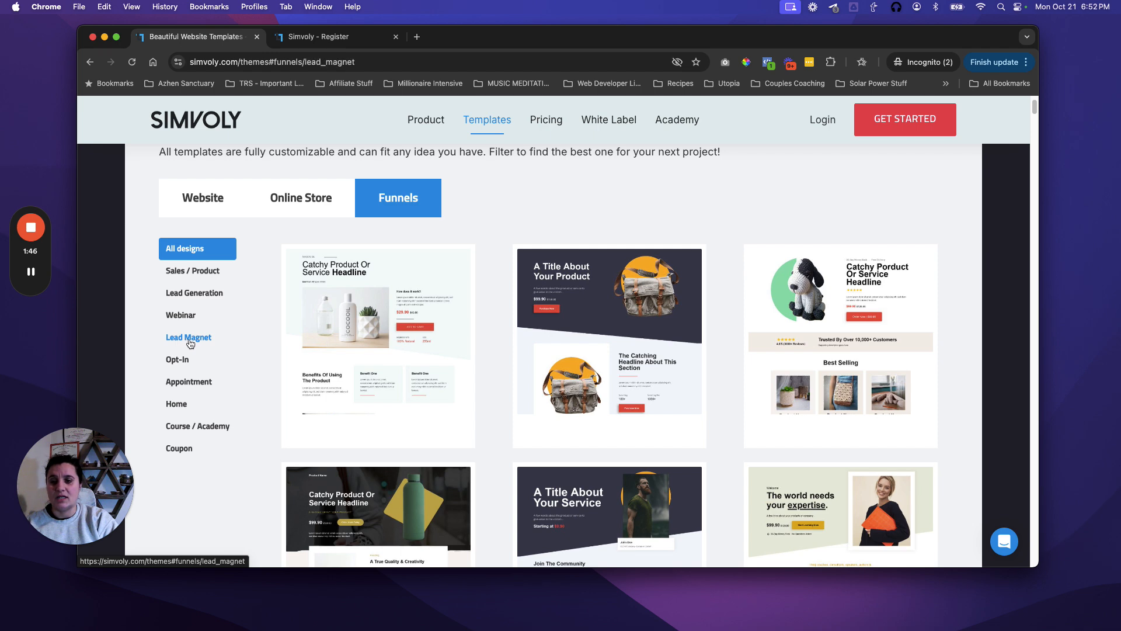
left_click(189, 338)
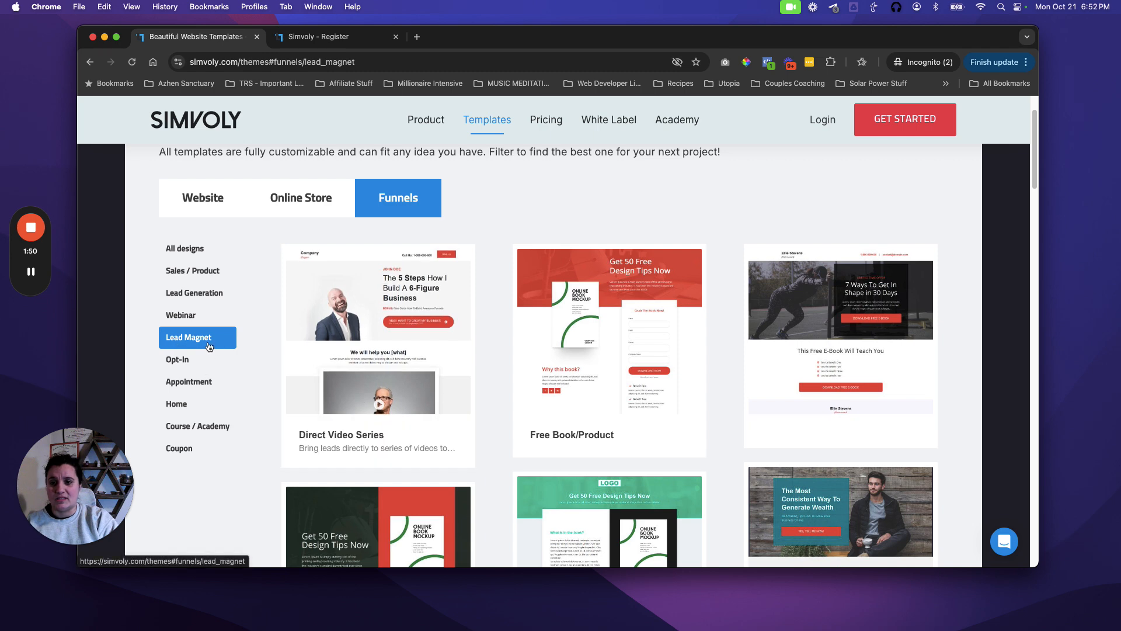
left_click(187, 366)
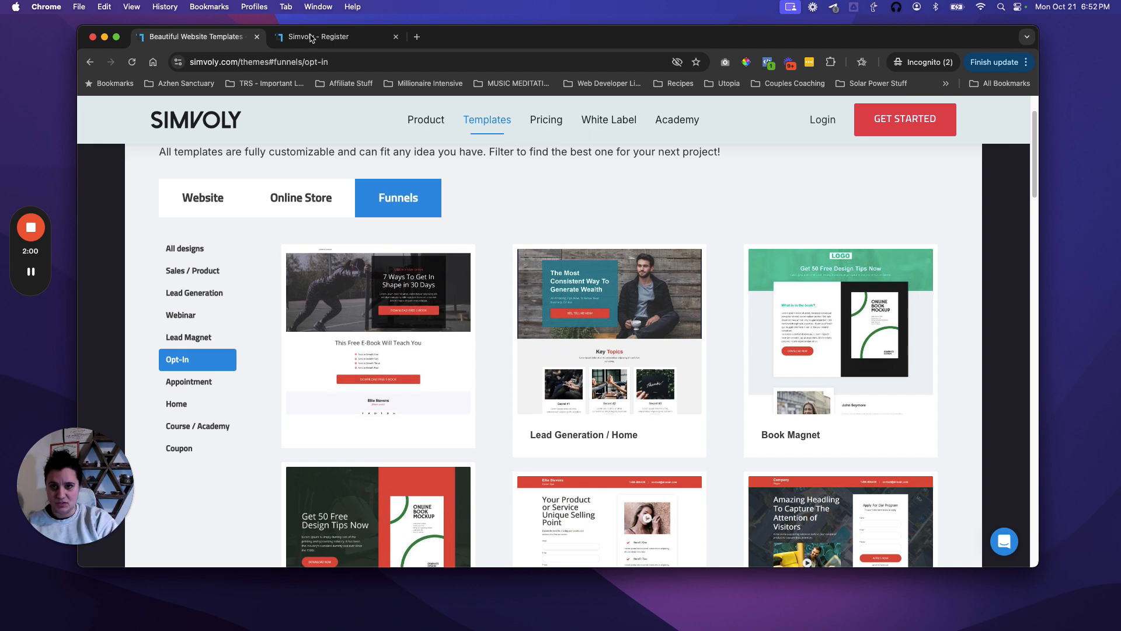
left_click(337, 37)
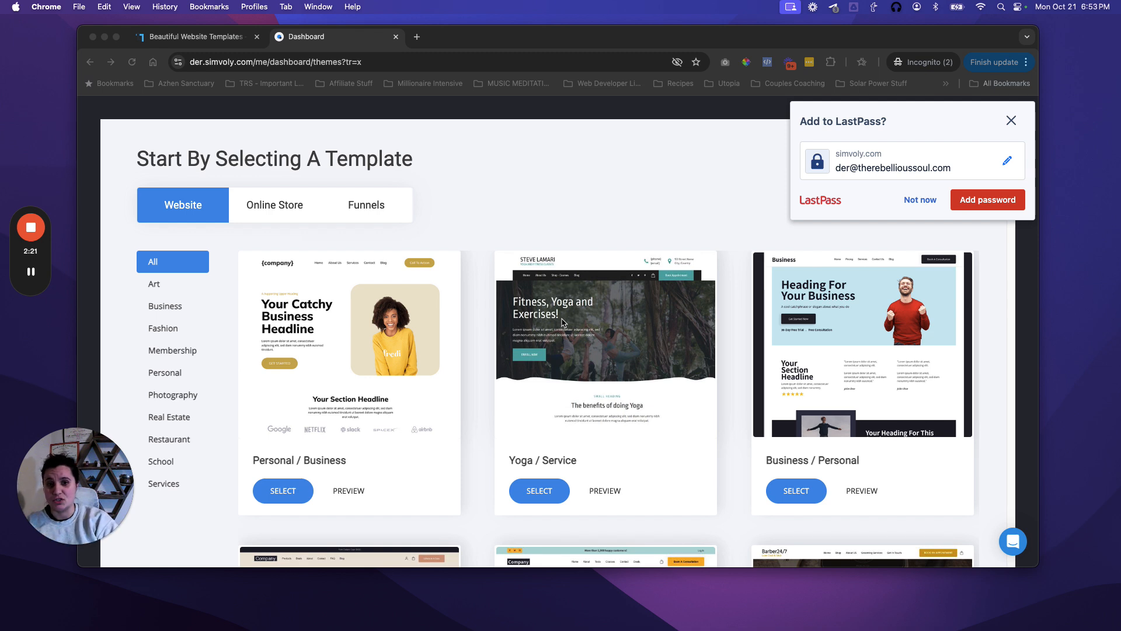
Step: Decline LastPass's password save, then scroll through all the funnel templates in the picker
left_click(918, 200)
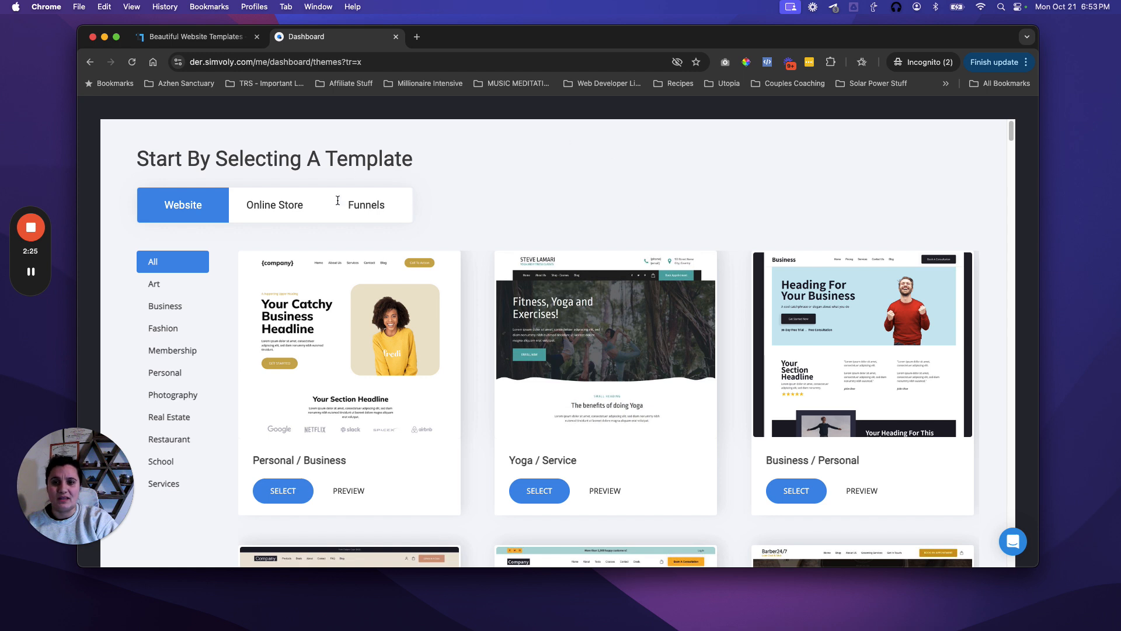
left_click(374, 207)
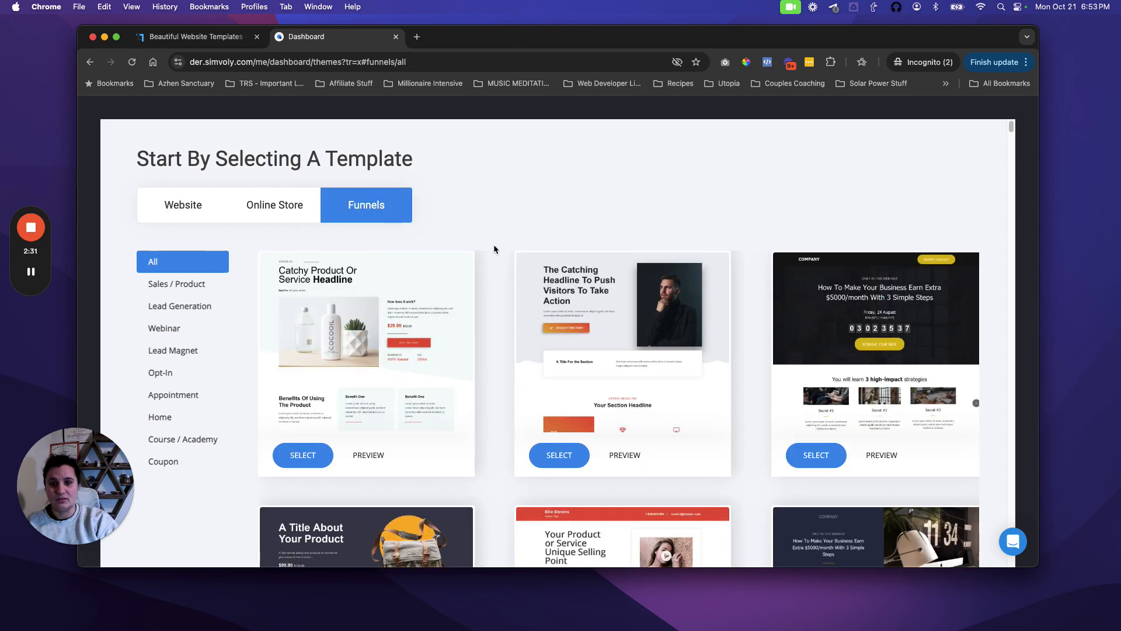
scroll(500, 250, "down", 2)
scroll(471, 249, "down", 5)
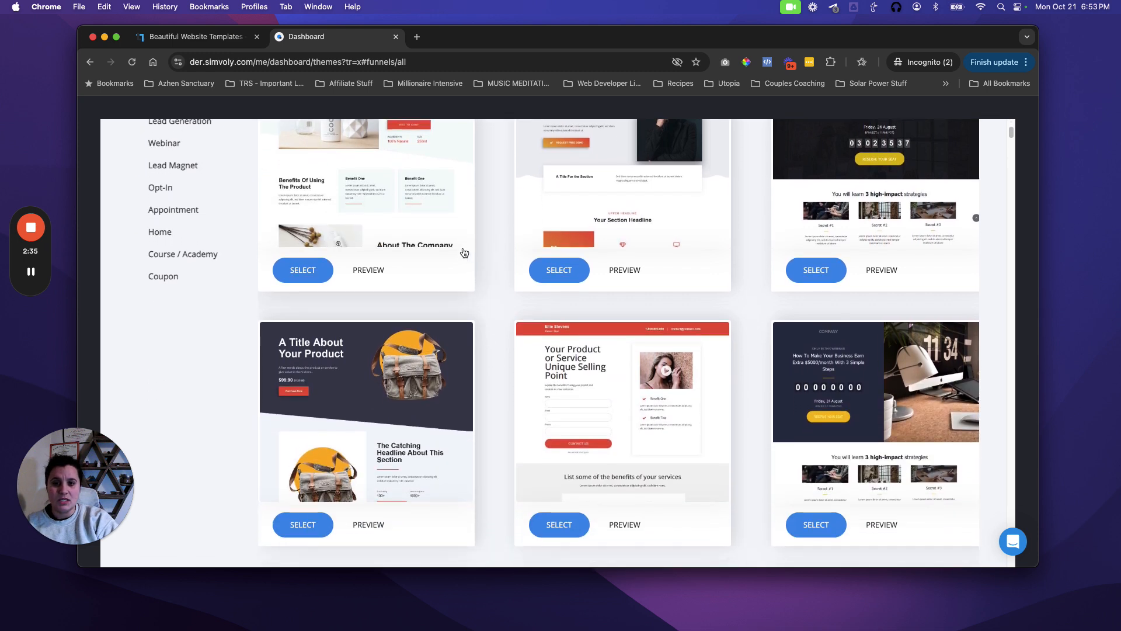
scroll(485, 257, "down", 3)
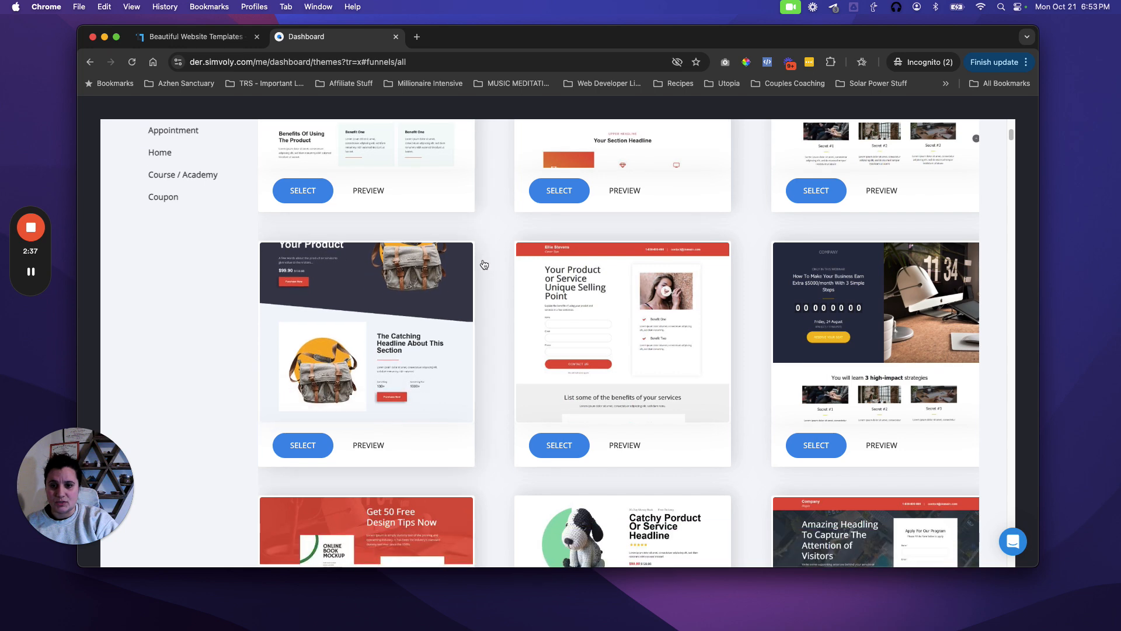
scroll(499, 261, "down", 7)
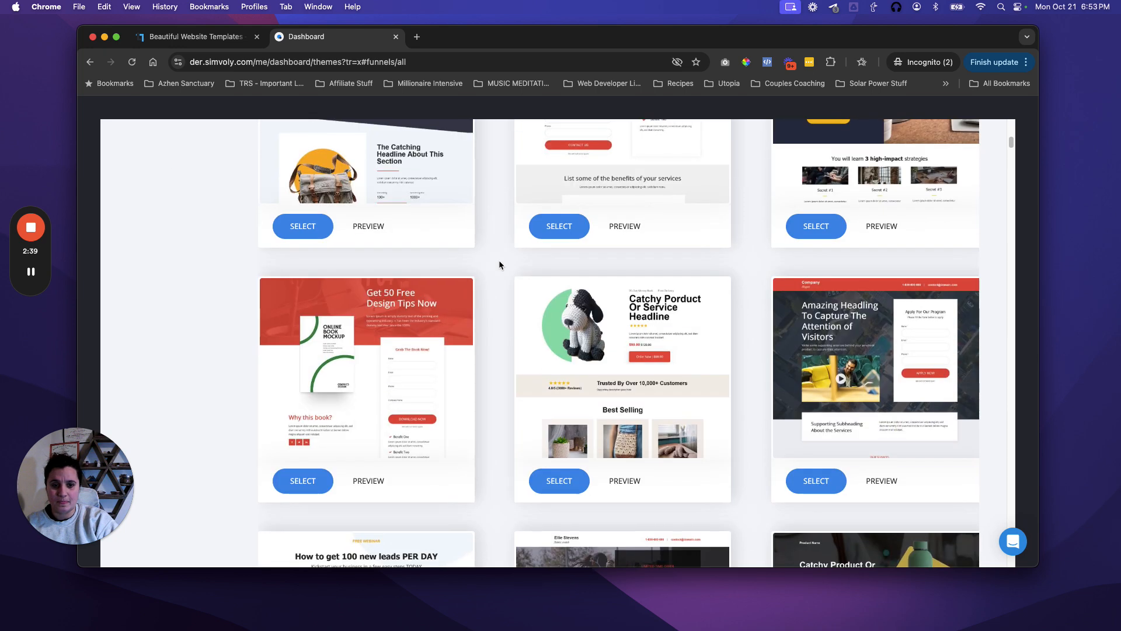
scroll(486, 266, "down", 1)
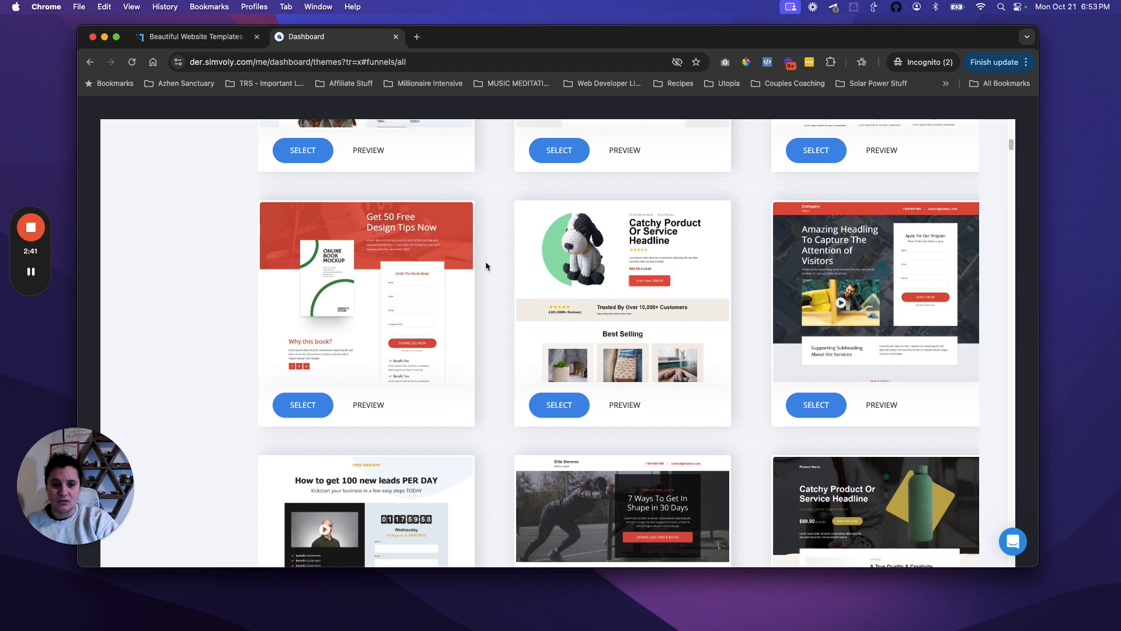
scroll(485, 259, "down", 1)
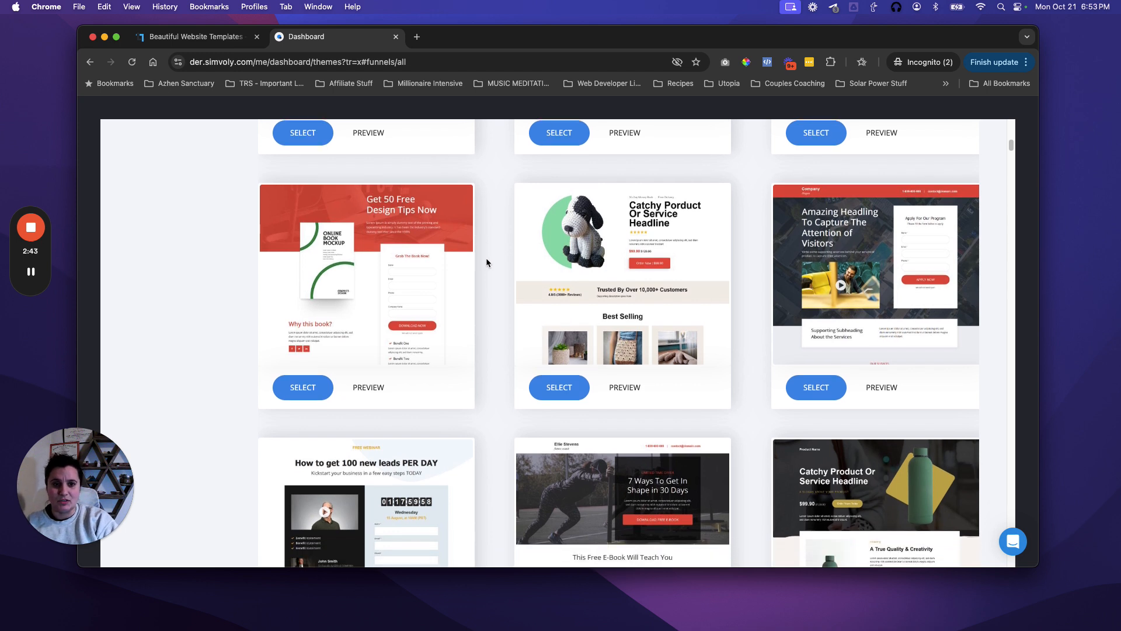
scroll(467, 261, "down", 1)
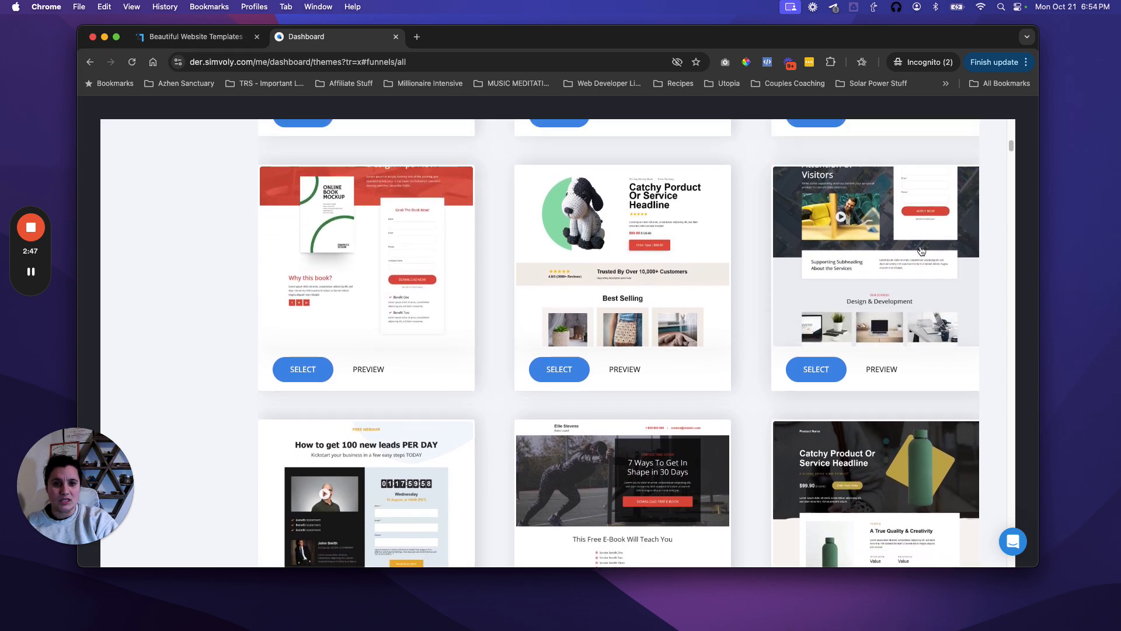
scroll(785, 266, "down", 3)
scroll(780, 264, "down", 6)
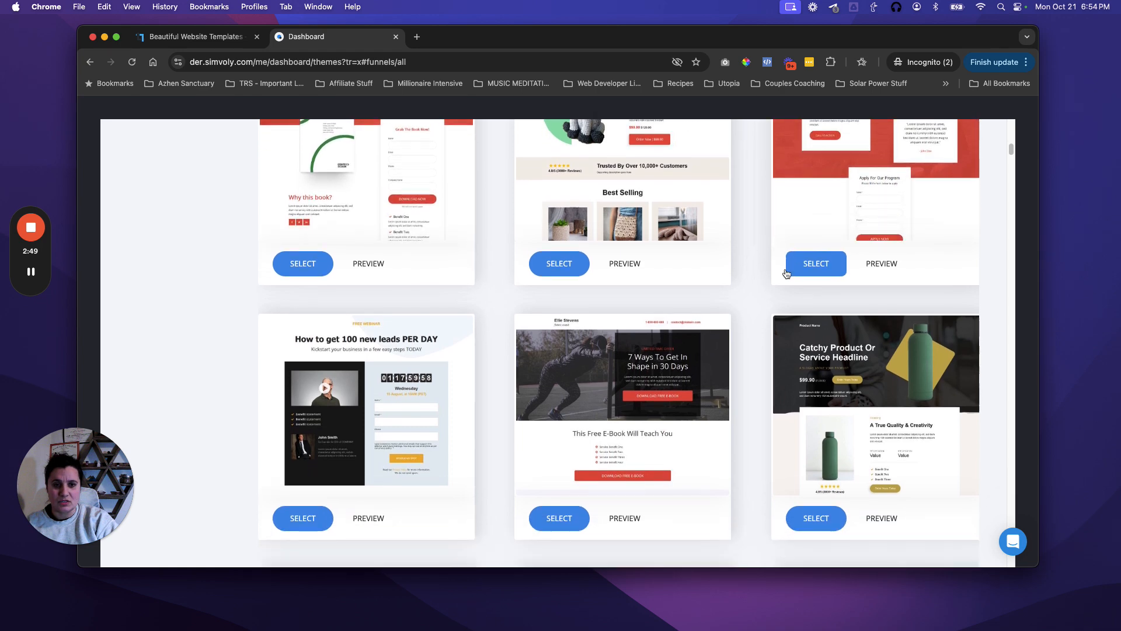
scroll(770, 261, "up", 10)
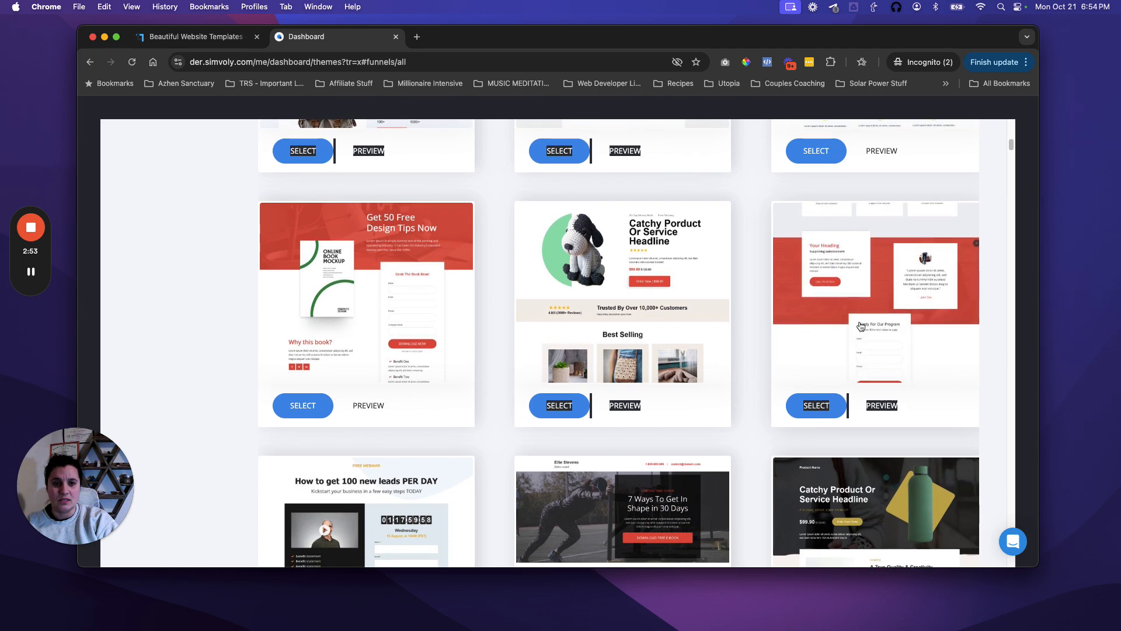
scroll(851, 349, "up", 6)
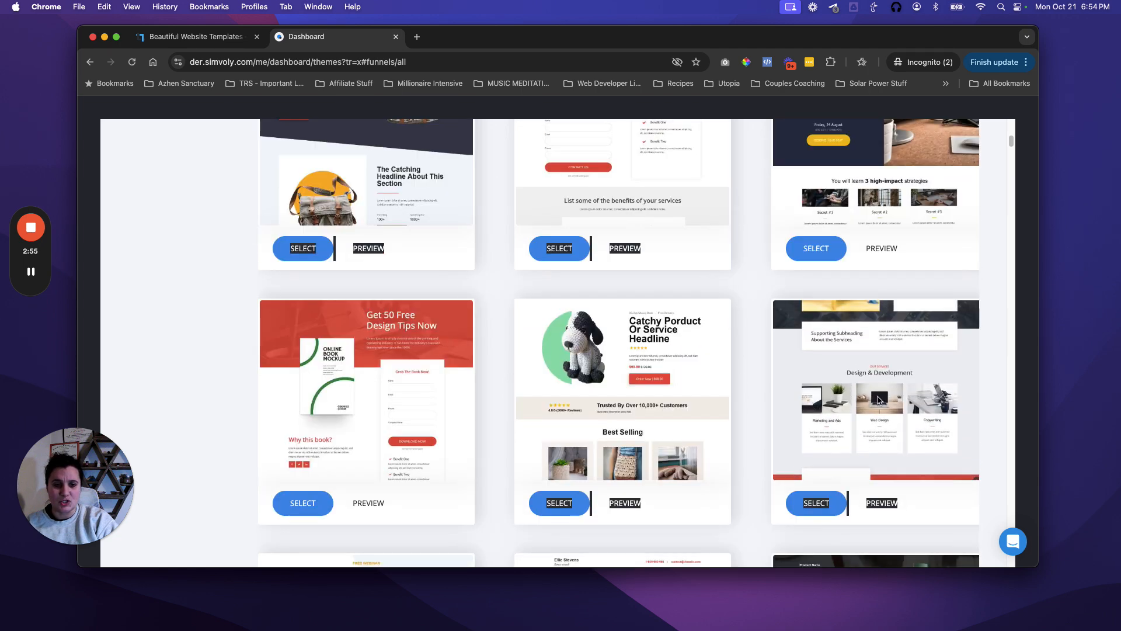
scroll(851, 349, "up", 3)
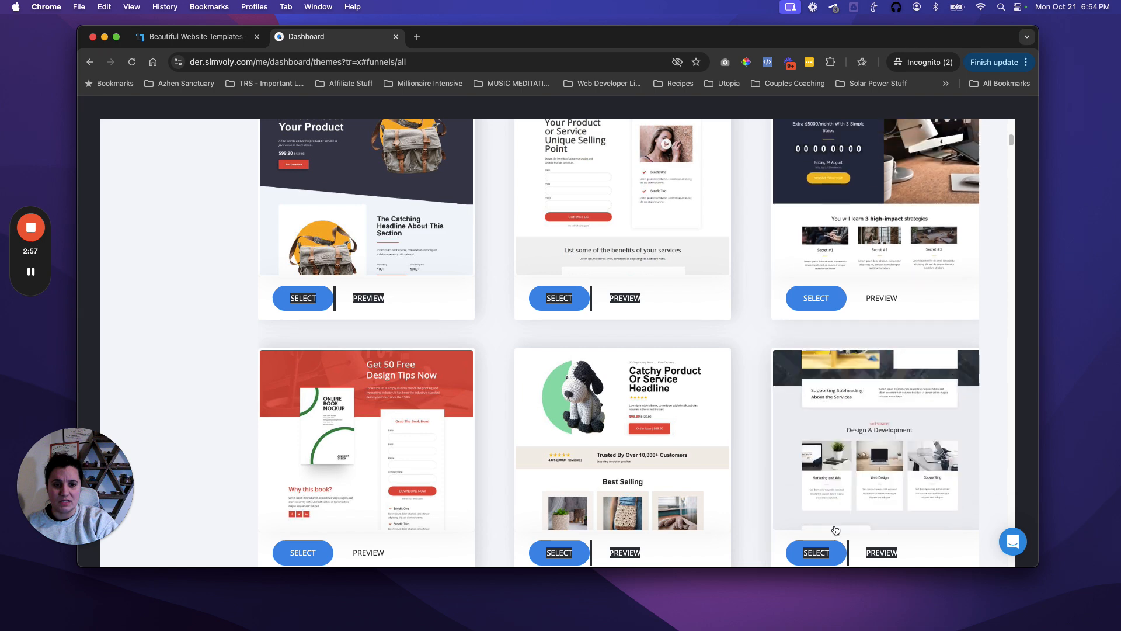
Step: Create a funnel titled 'List Builder' from the application-form template and dismiss the intro video
left_click(818, 551)
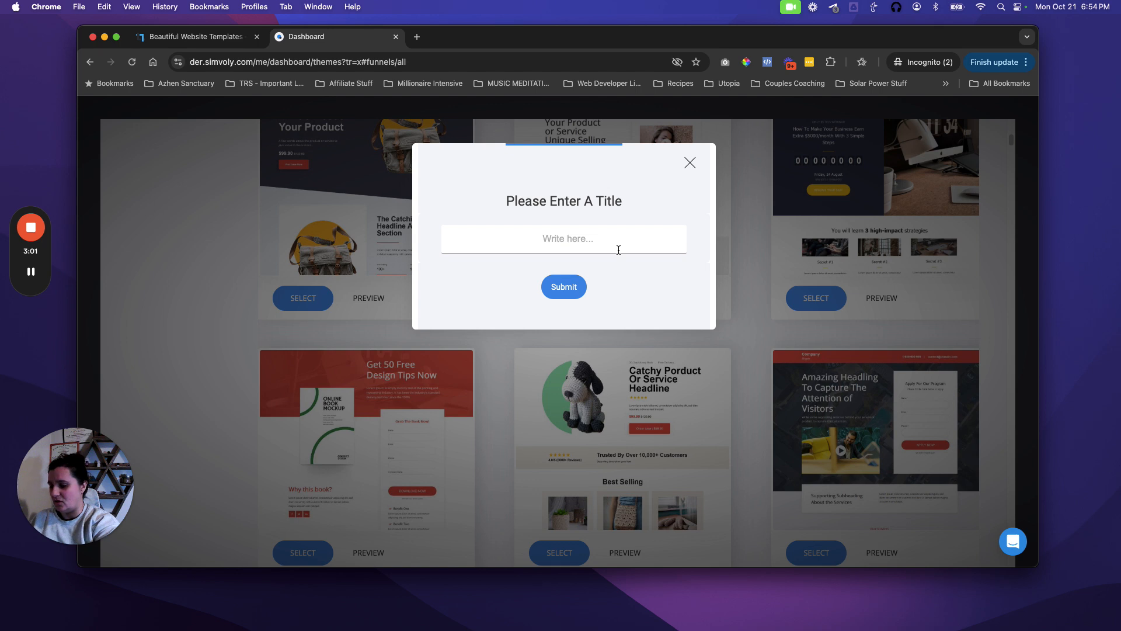
type("List Builder")
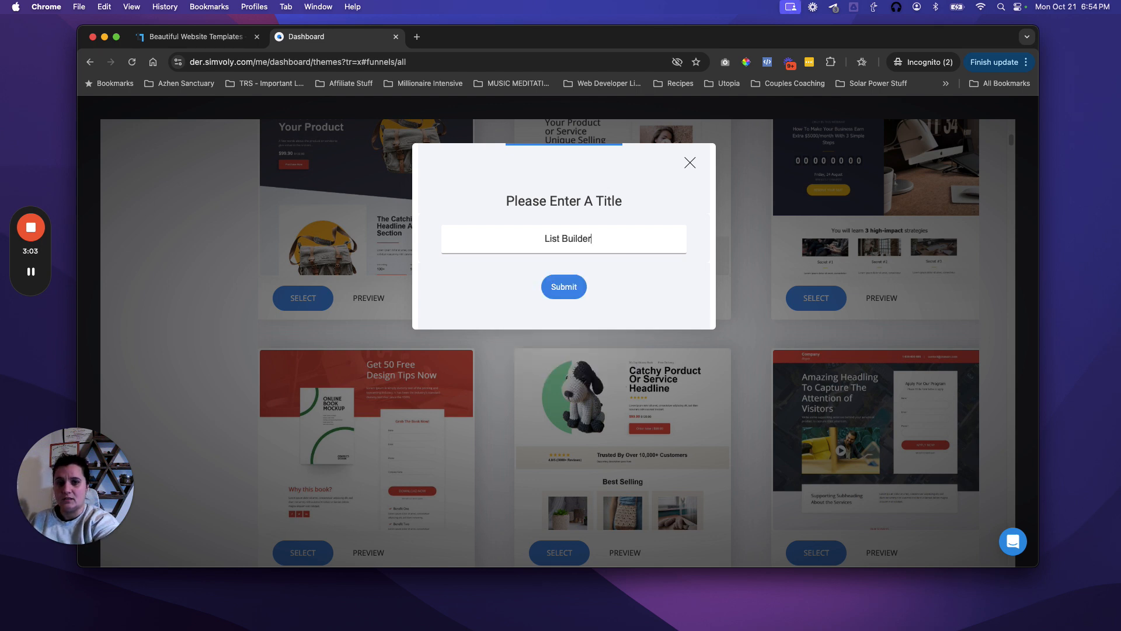
left_click(564, 288)
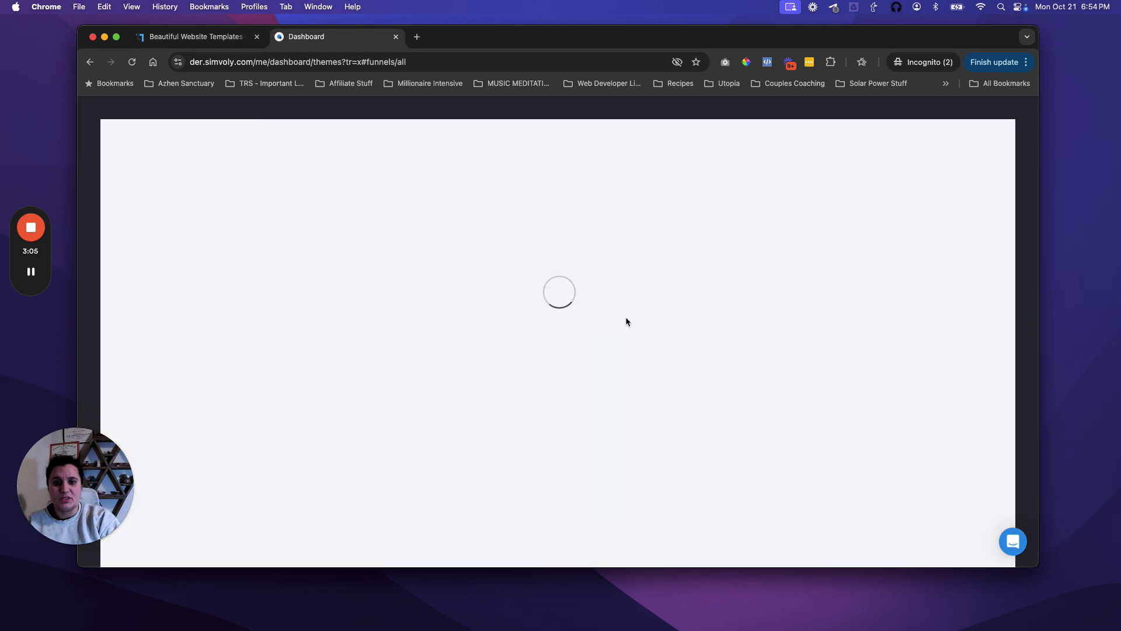
mouse_move(32, 273)
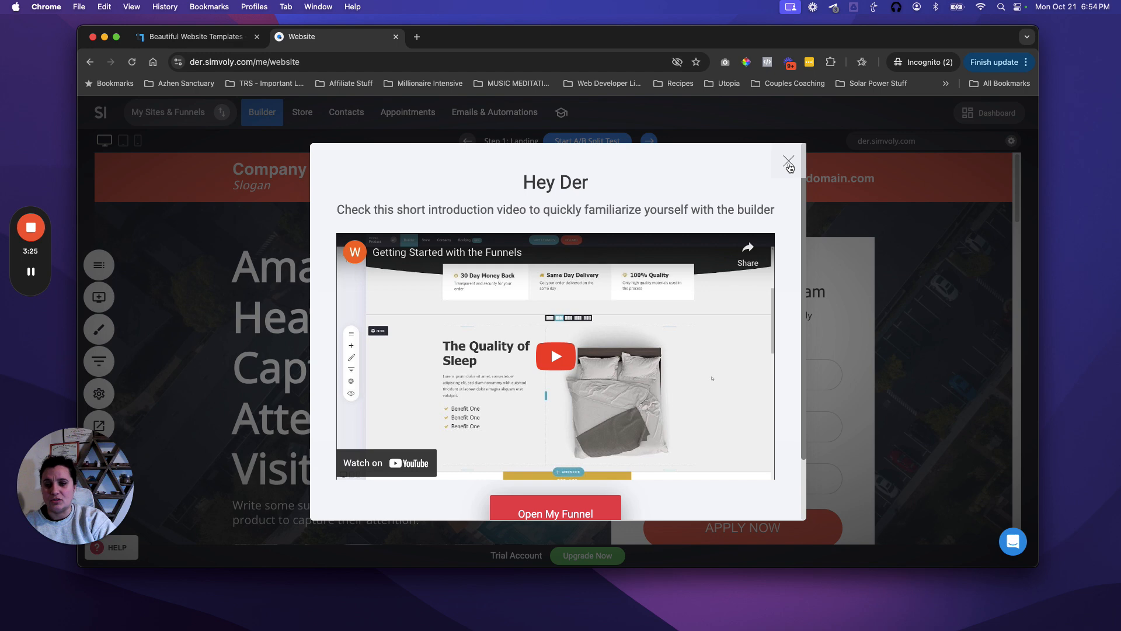
left_click(789, 167)
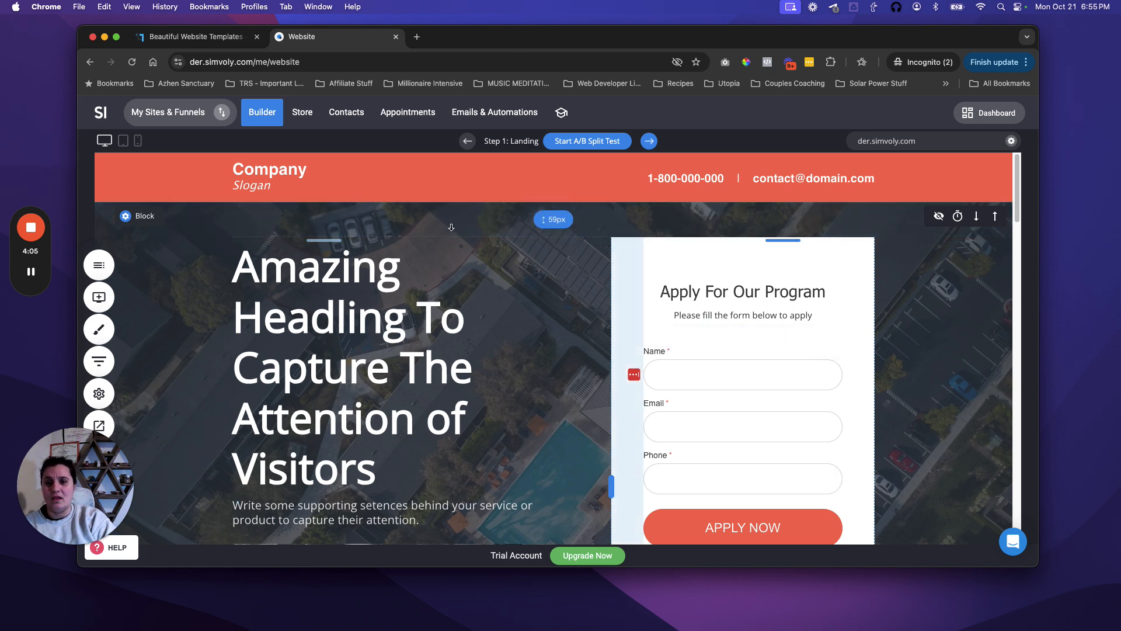
Step: Scroll the landing step, then show the funnel's Landing and Thank You + Video pages
scroll(450, 457, "down", 2)
scroll(451, 457, "down", 1)
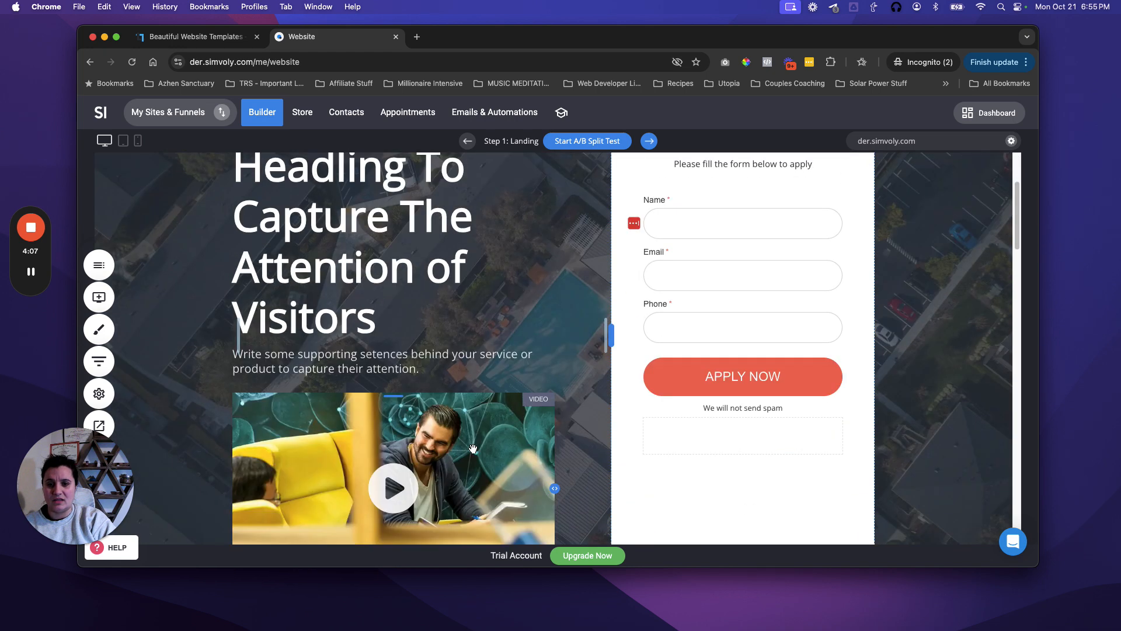
scroll(462, 433, "up", 3)
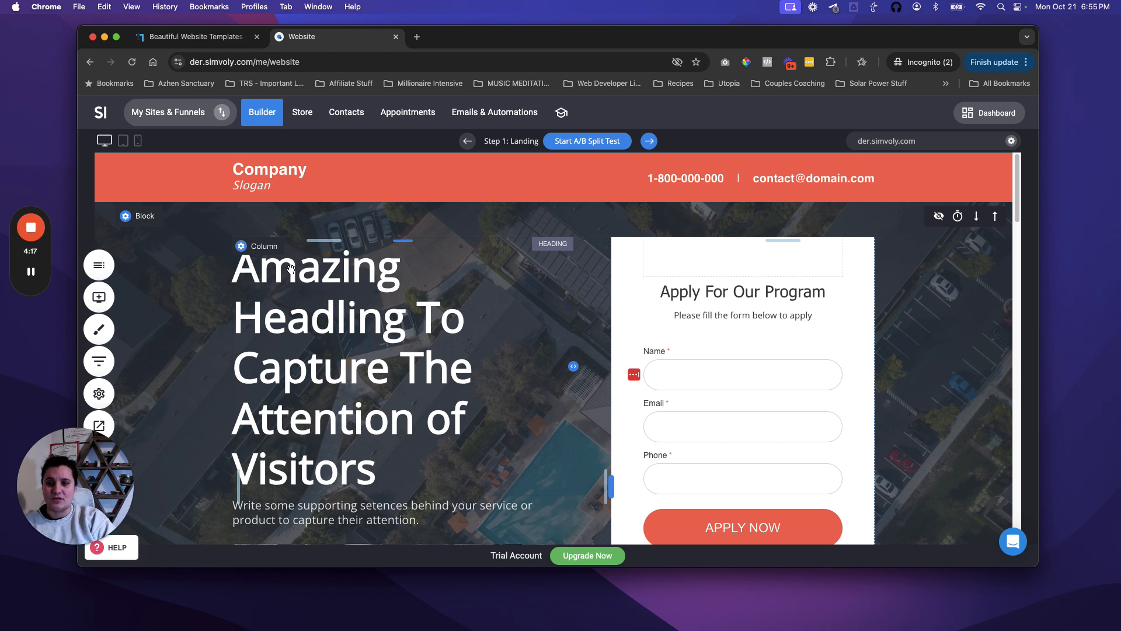
left_click(100, 267)
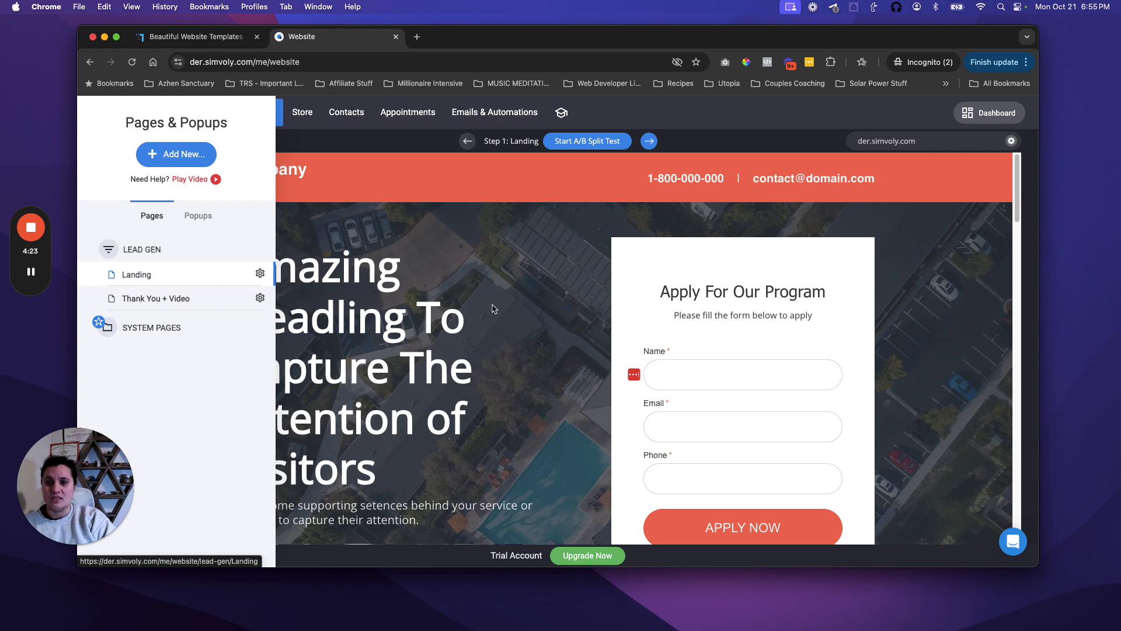
Step: Delete the Name and Phone fields from the apply form, leaving only the Email field
left_click(685, 344)
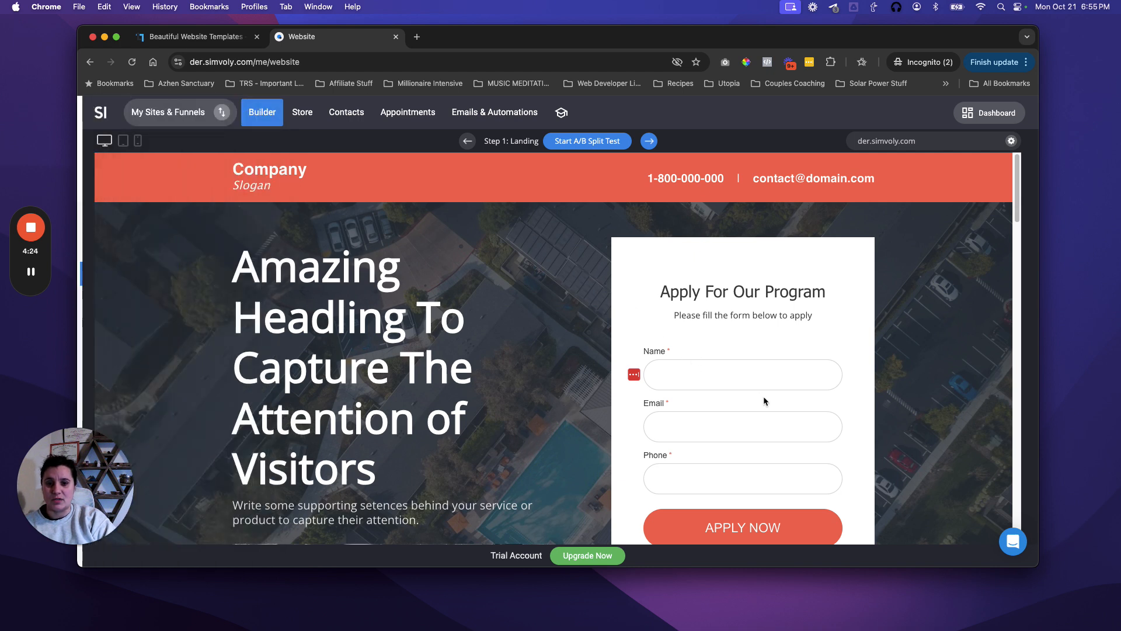
left_click(721, 390)
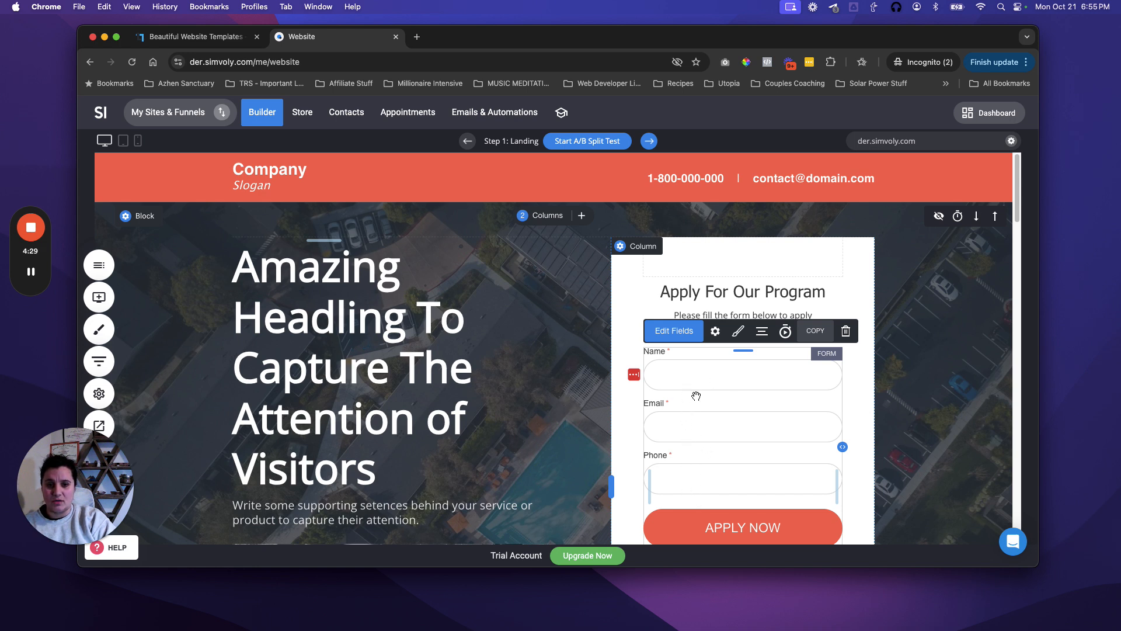
left_click(680, 331)
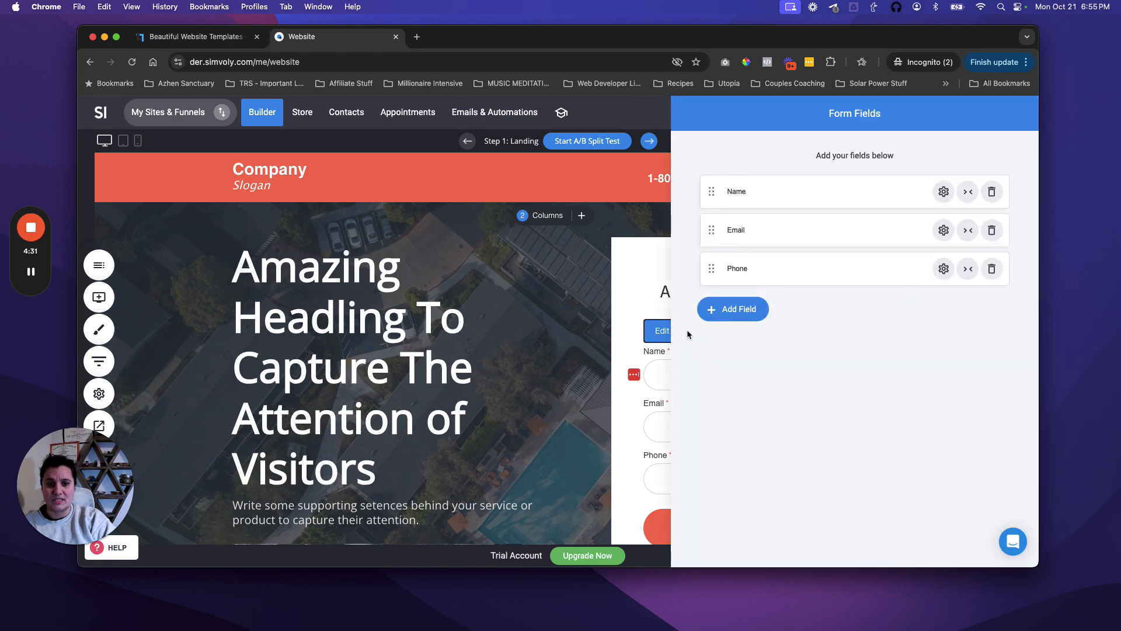
left_click(991, 192)
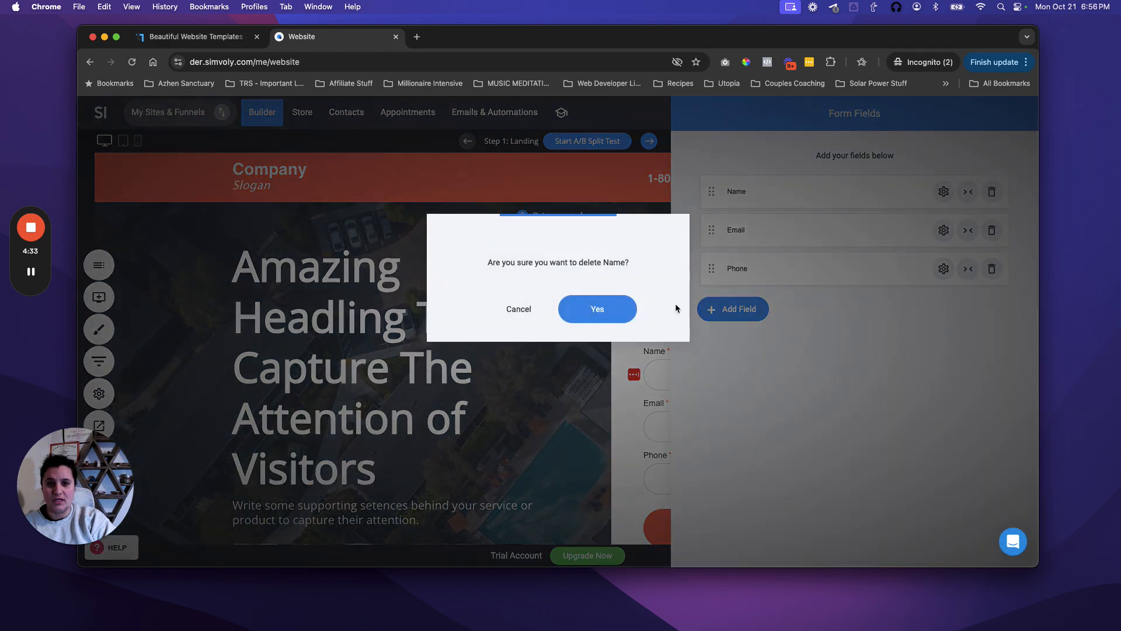
left_click(626, 313)
left_click(992, 230)
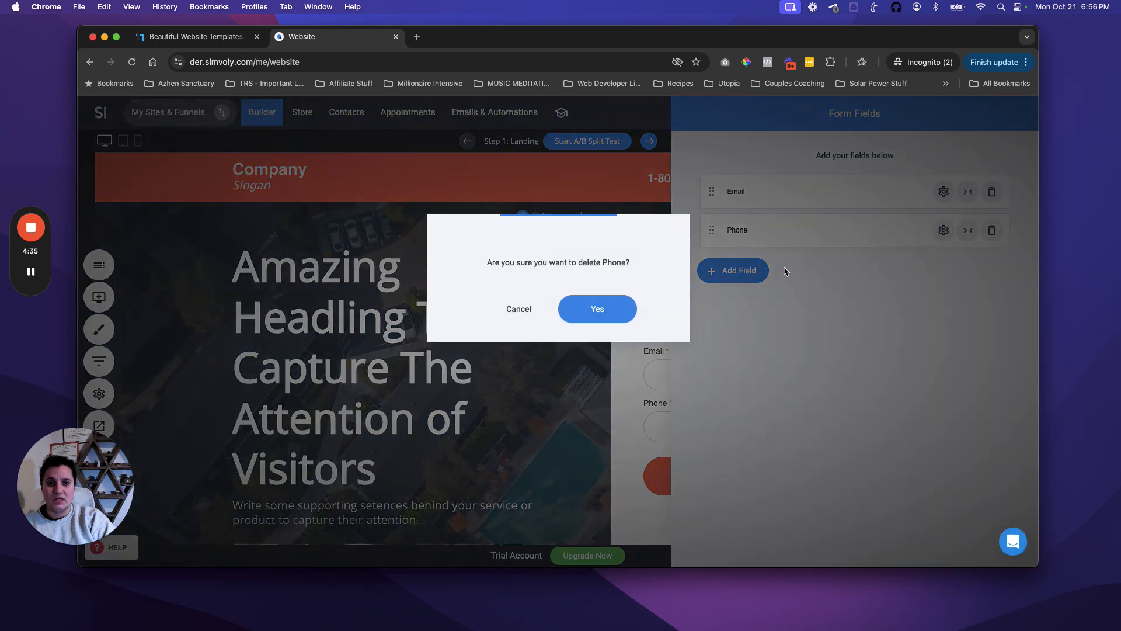
left_click(615, 306)
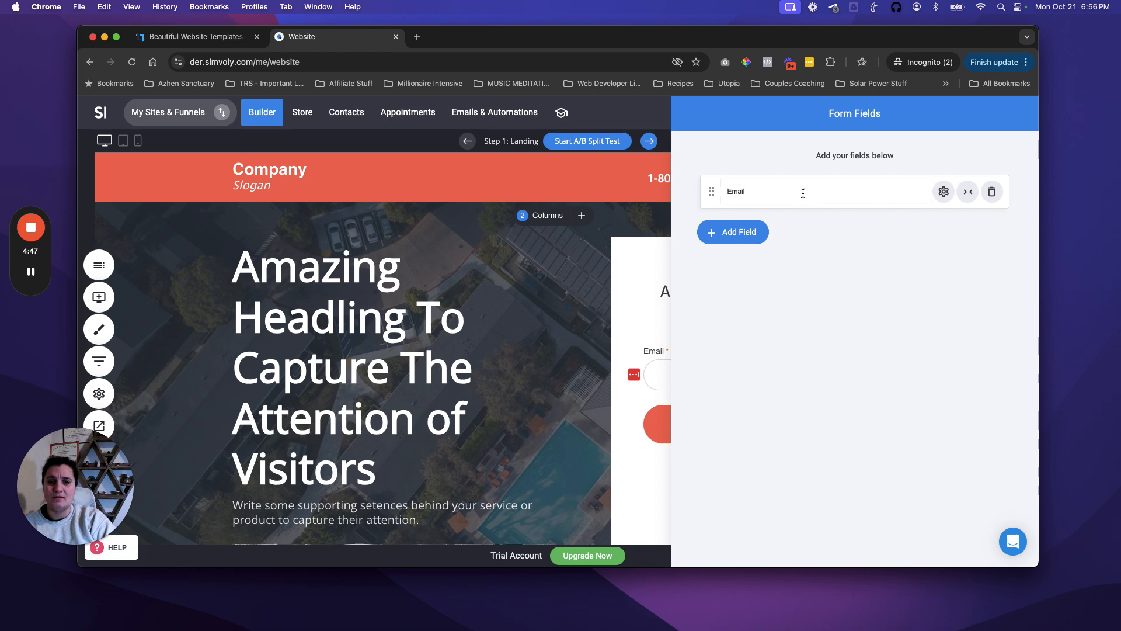
left_click(640, 272)
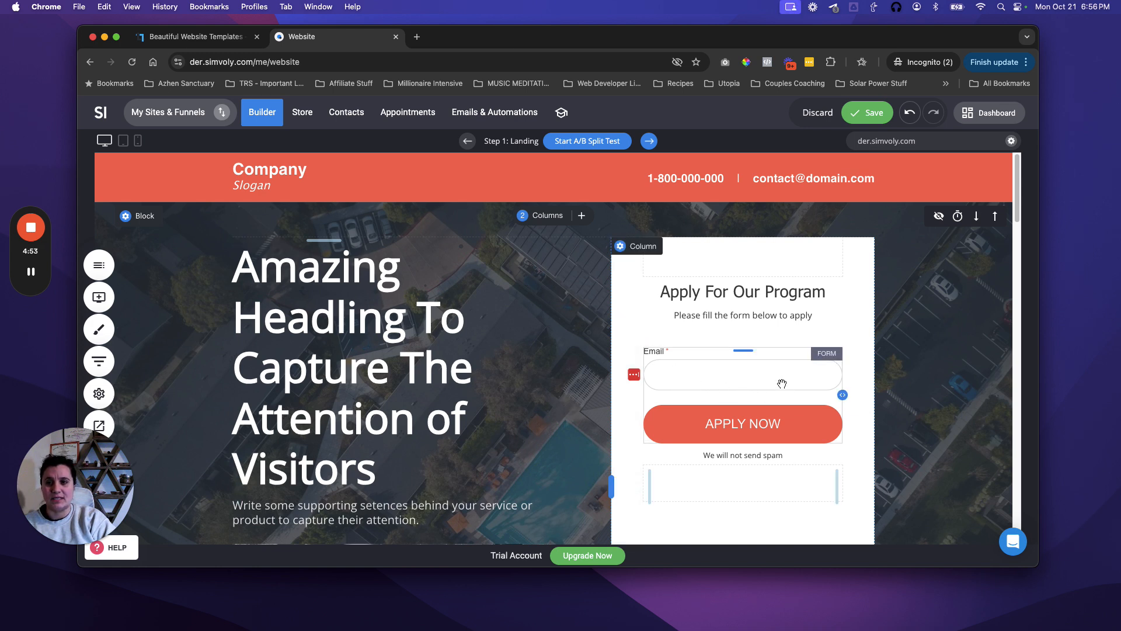
Step: Save the landing page changes when moving to the Thank You + Video page
left_click(101, 267)
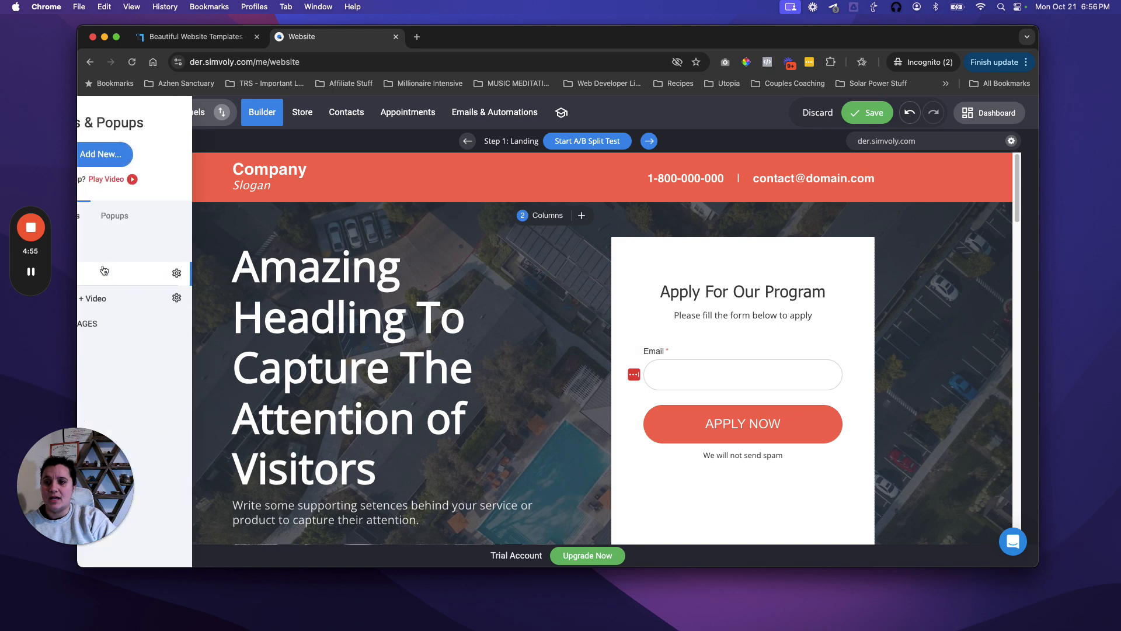
left_click(157, 281)
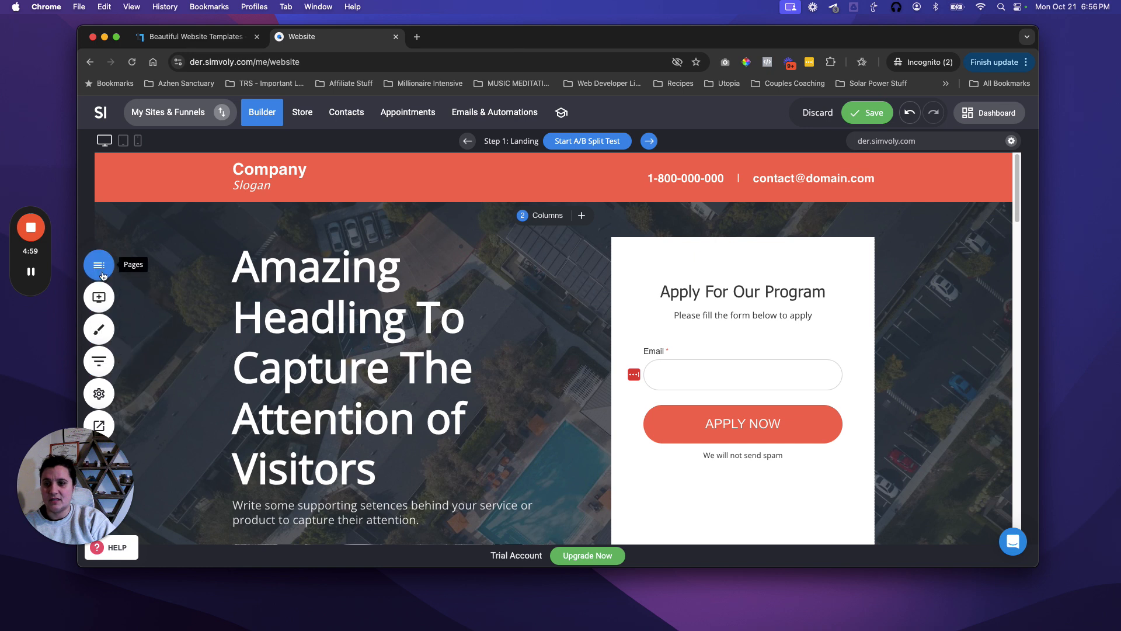
left_click(100, 266)
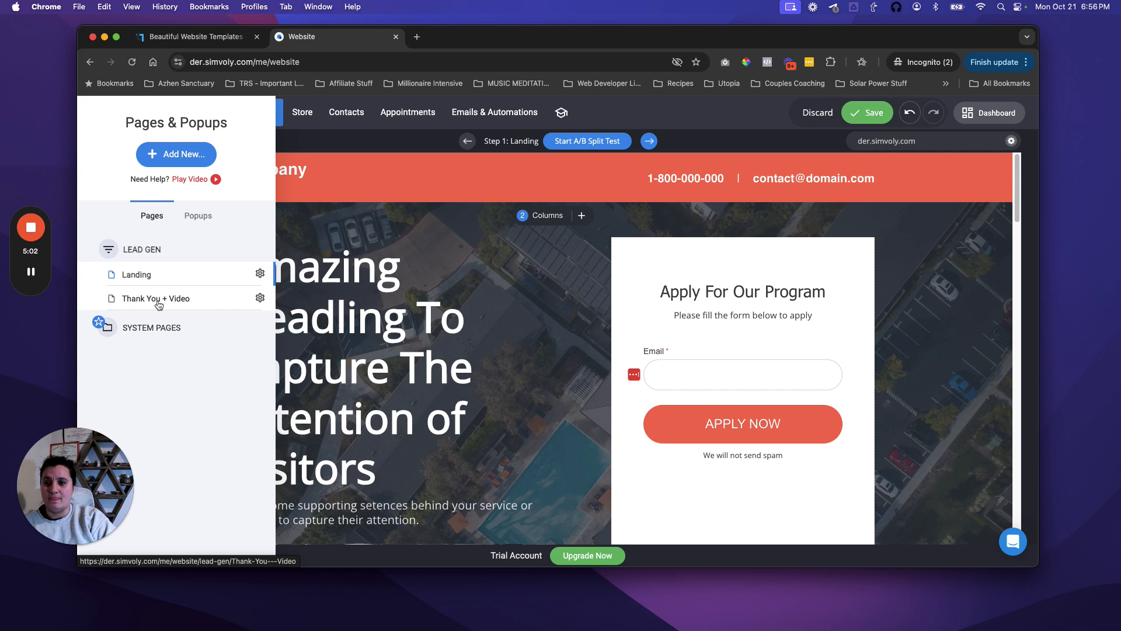
left_click(157, 300)
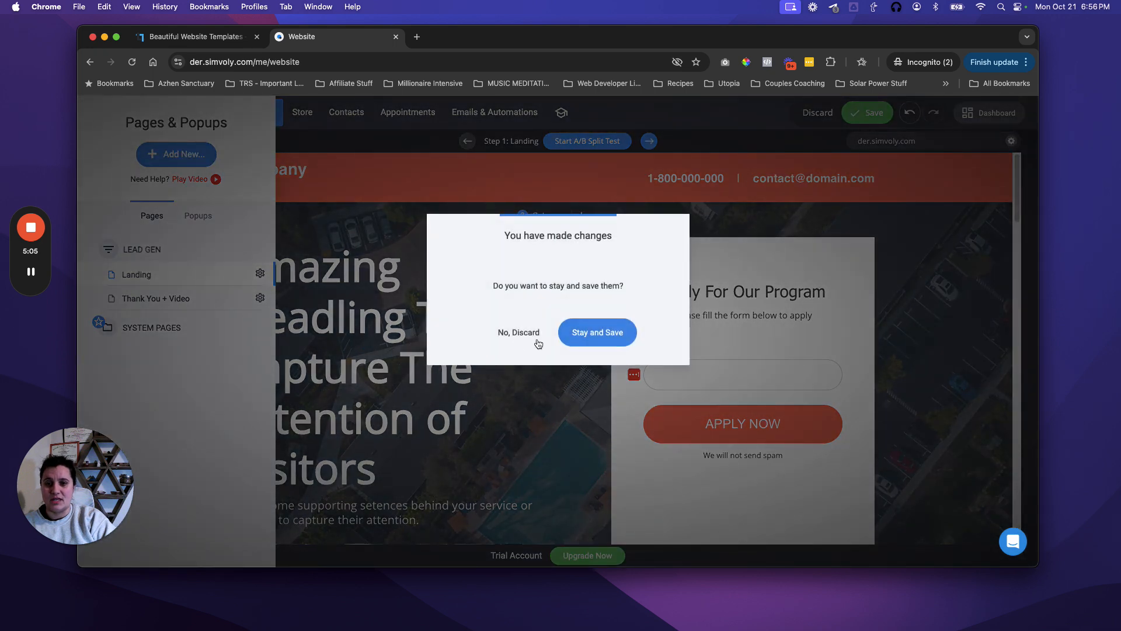
left_click(630, 332)
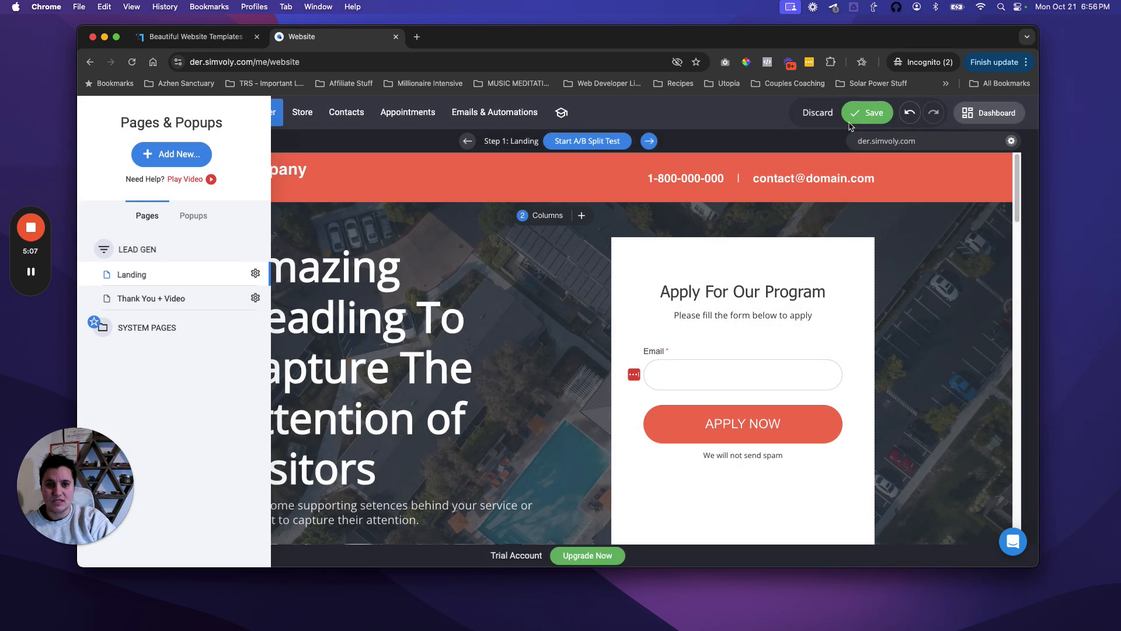
left_click(854, 117)
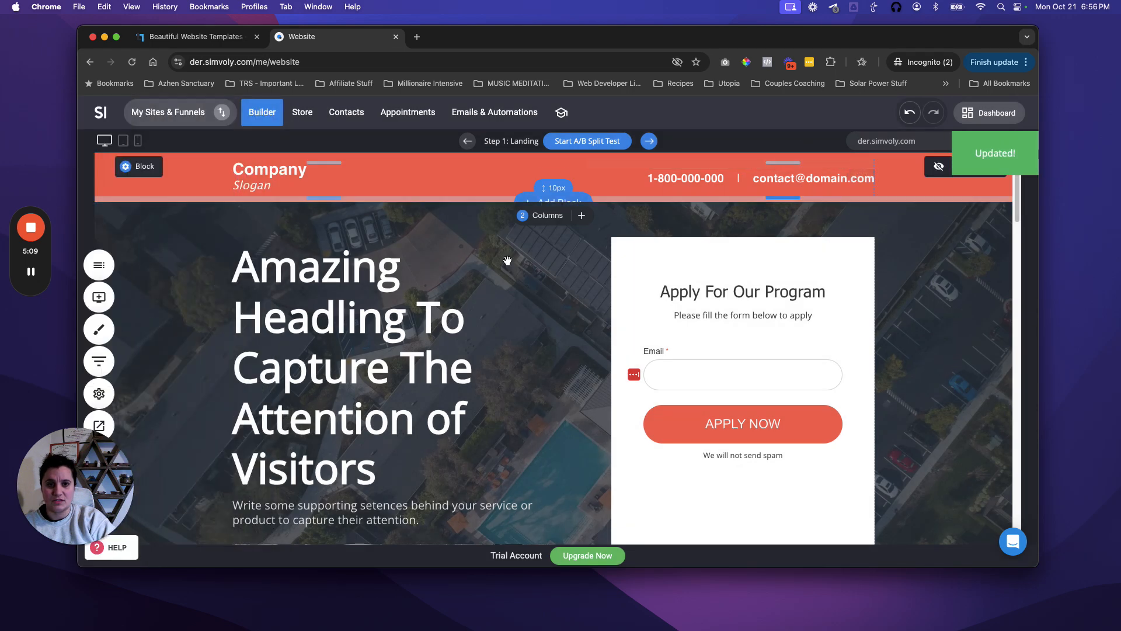
Step: Open the Thank You + Video page and scroll through its 'Thank You For Registering!' content
left_click(99, 265)
left_click(136, 297)
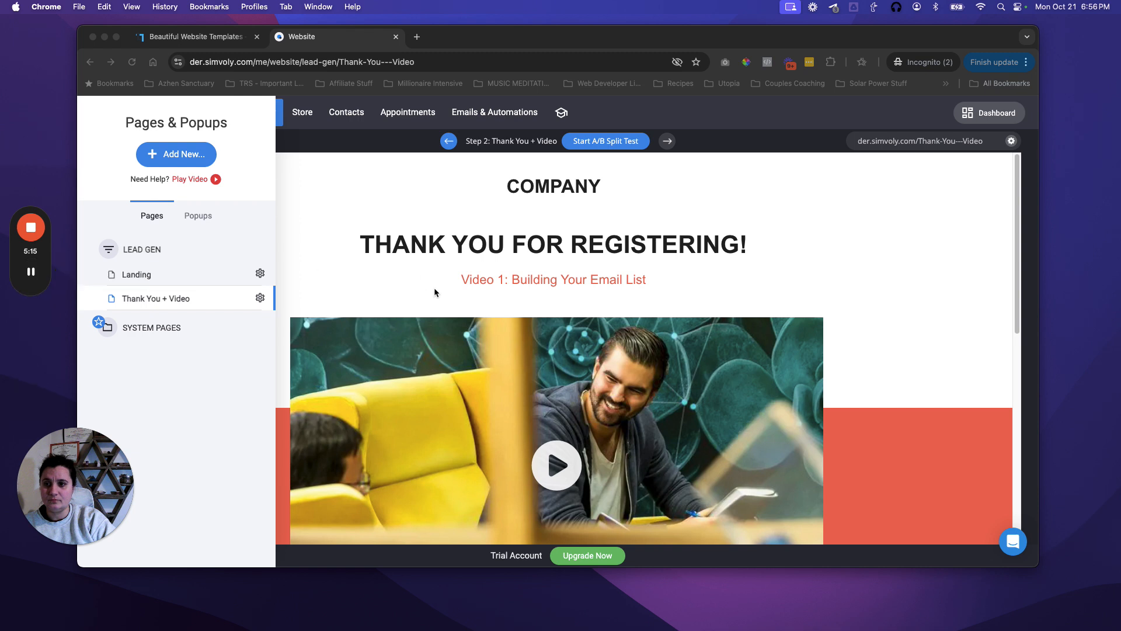
left_click(431, 276)
left_click(392, 263)
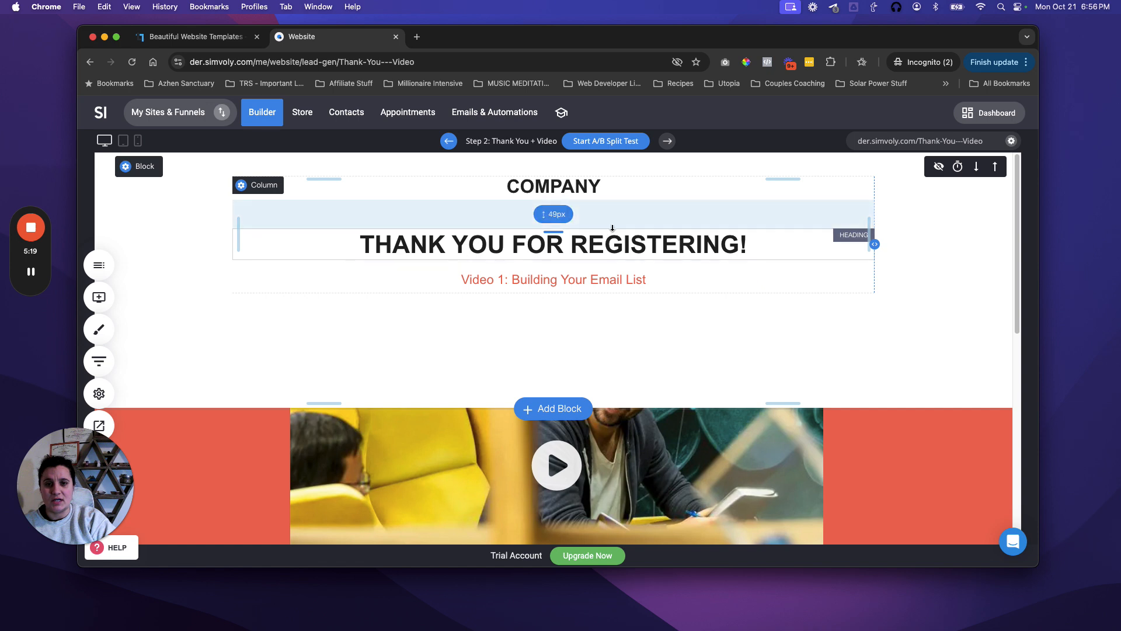
scroll(461, 292, "down", 1)
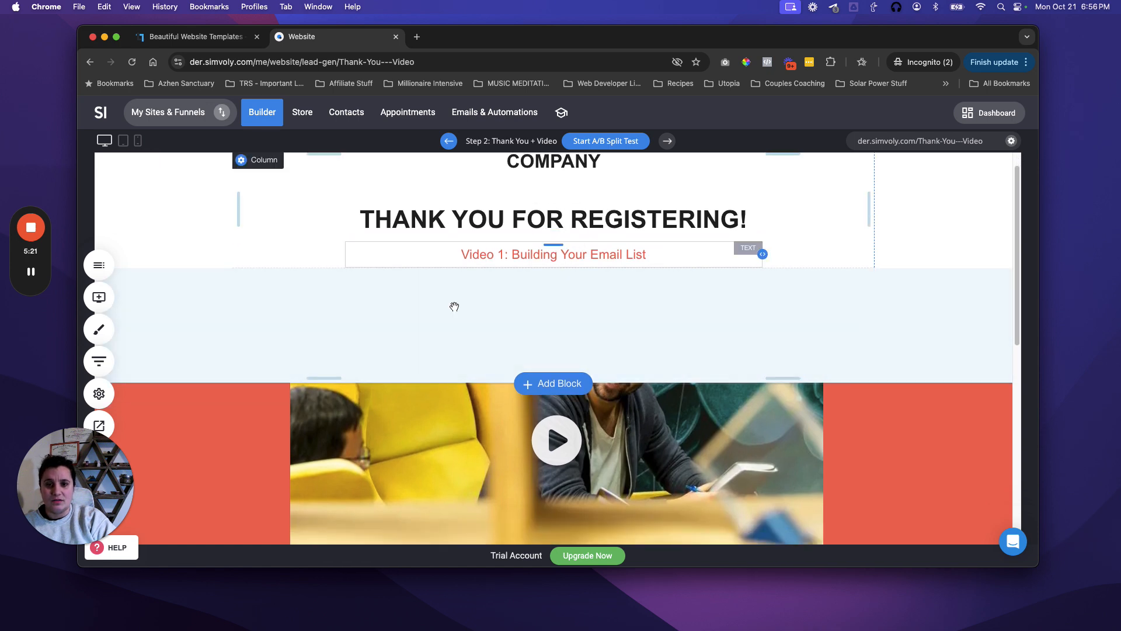
scroll(461, 313, "down", 6)
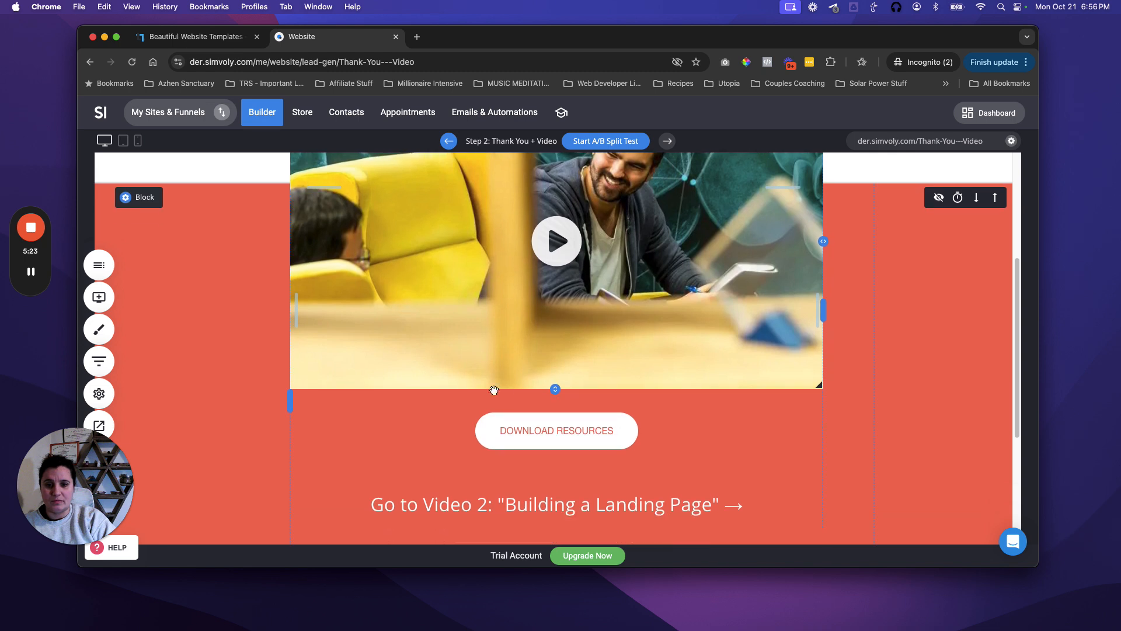
scroll(526, 418, "down", 1)
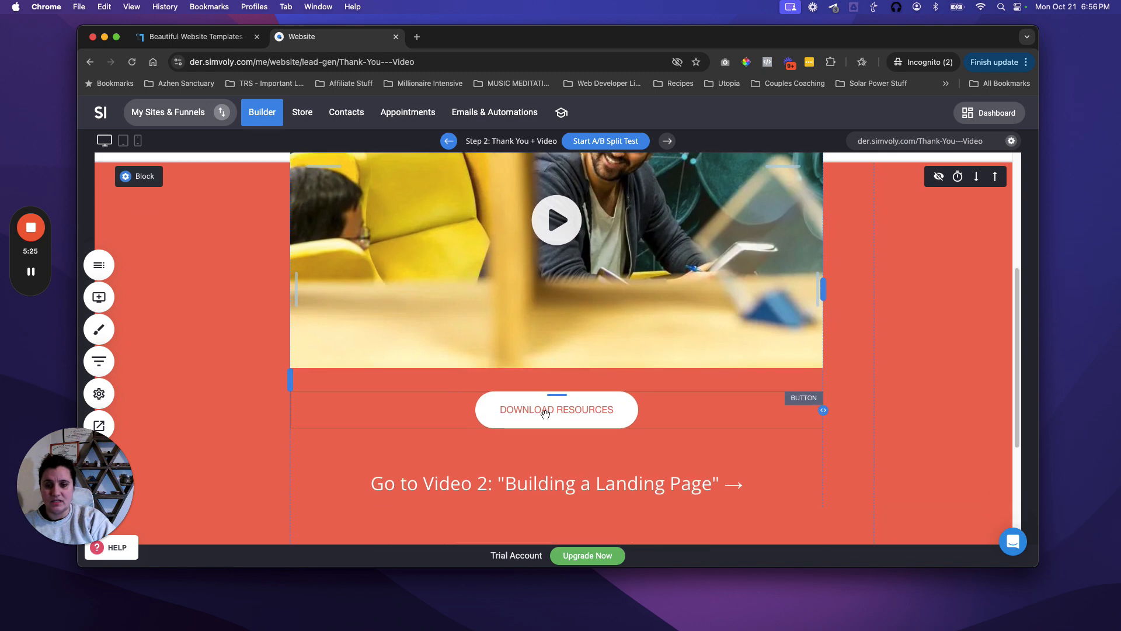
scroll(587, 415, "down", 1)
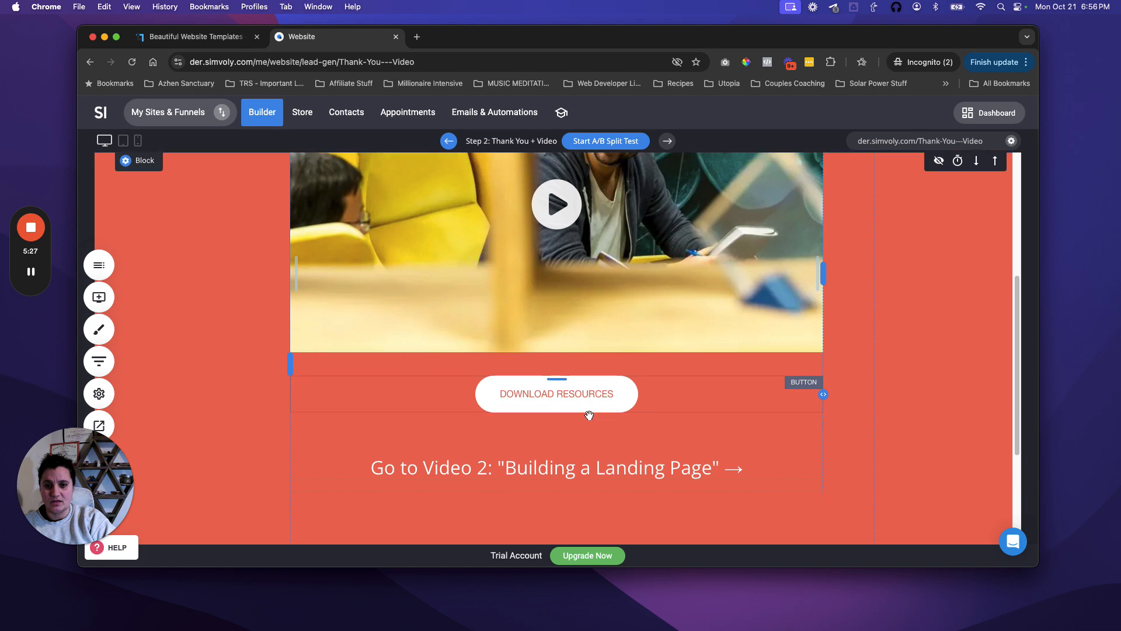
scroll(589, 415, "down", 6)
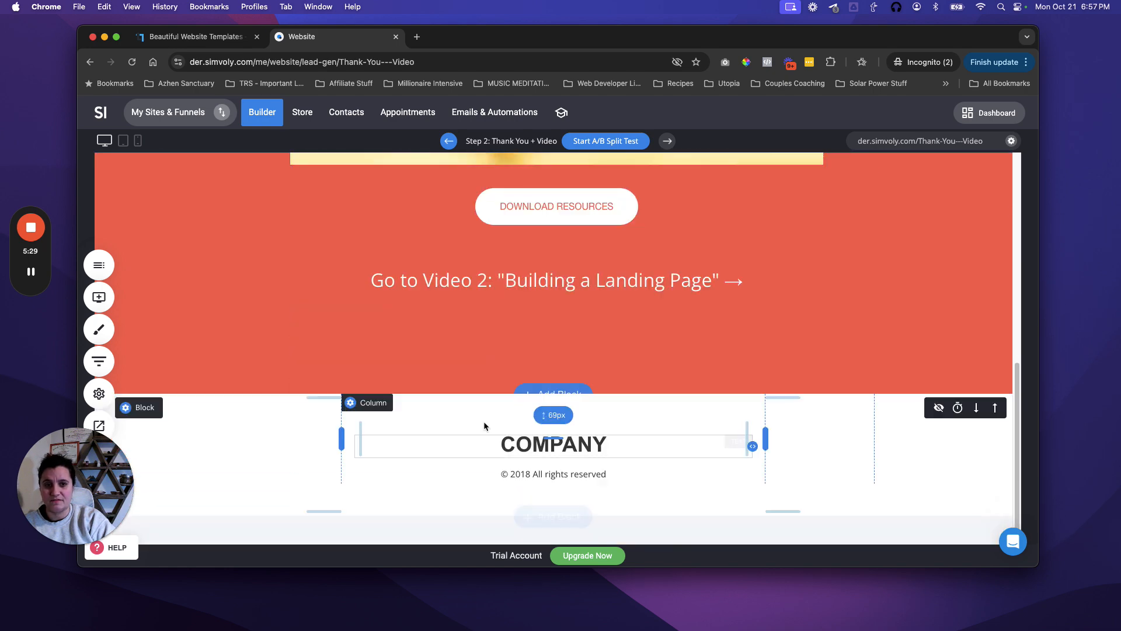
scroll(498, 428, "up", 10)
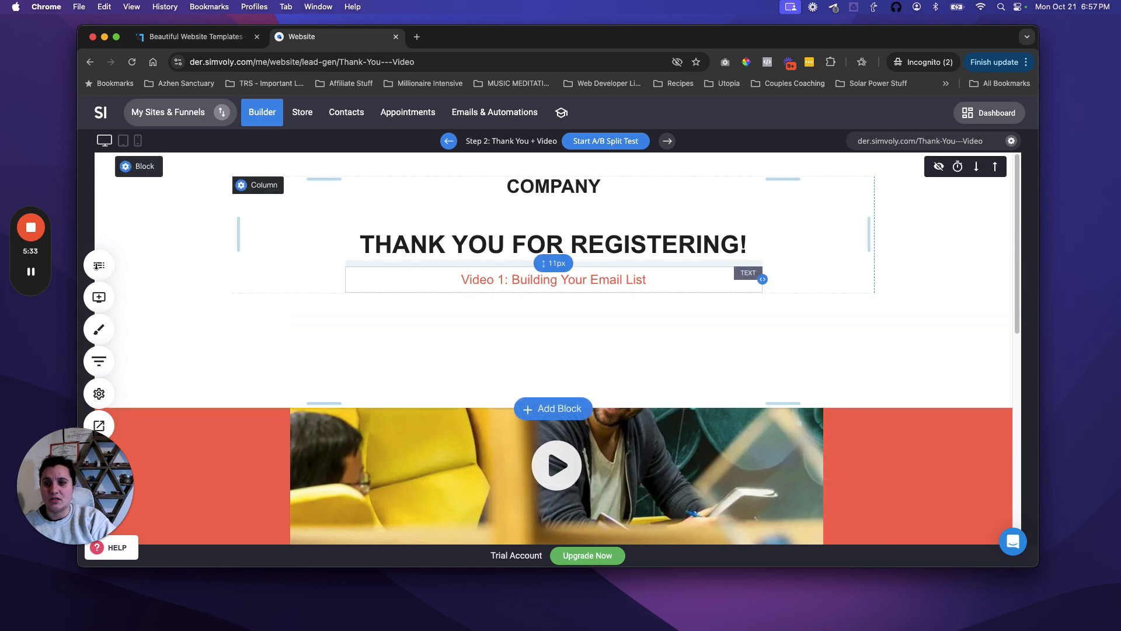
Step: Return to the Landing page and select its signup form
left_click(101, 268)
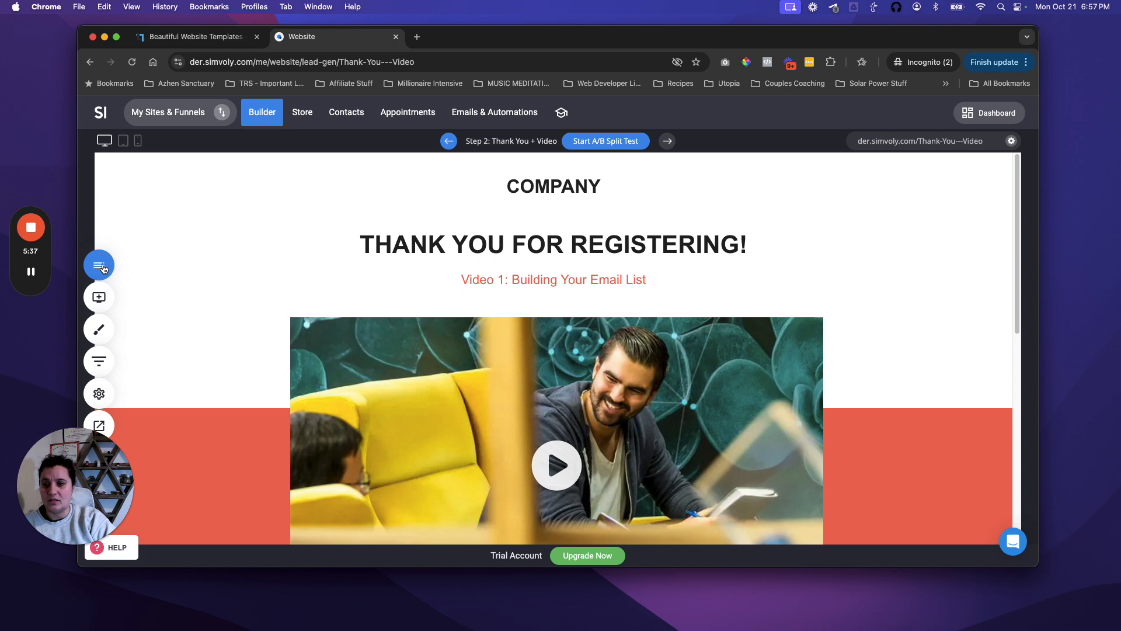
left_click(104, 266)
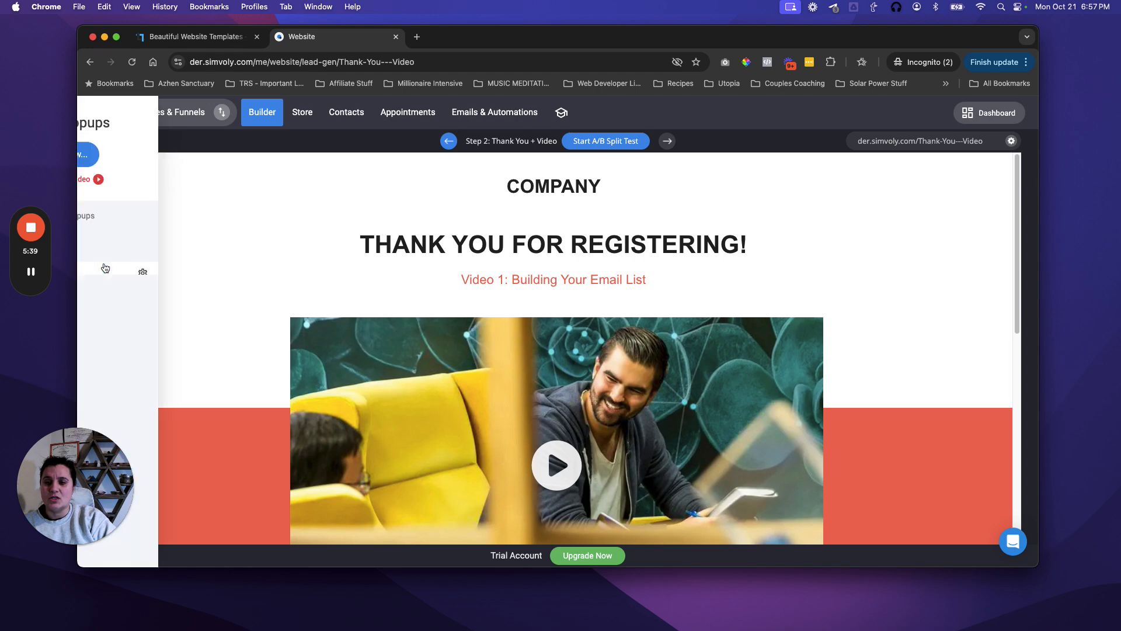
left_click(139, 275)
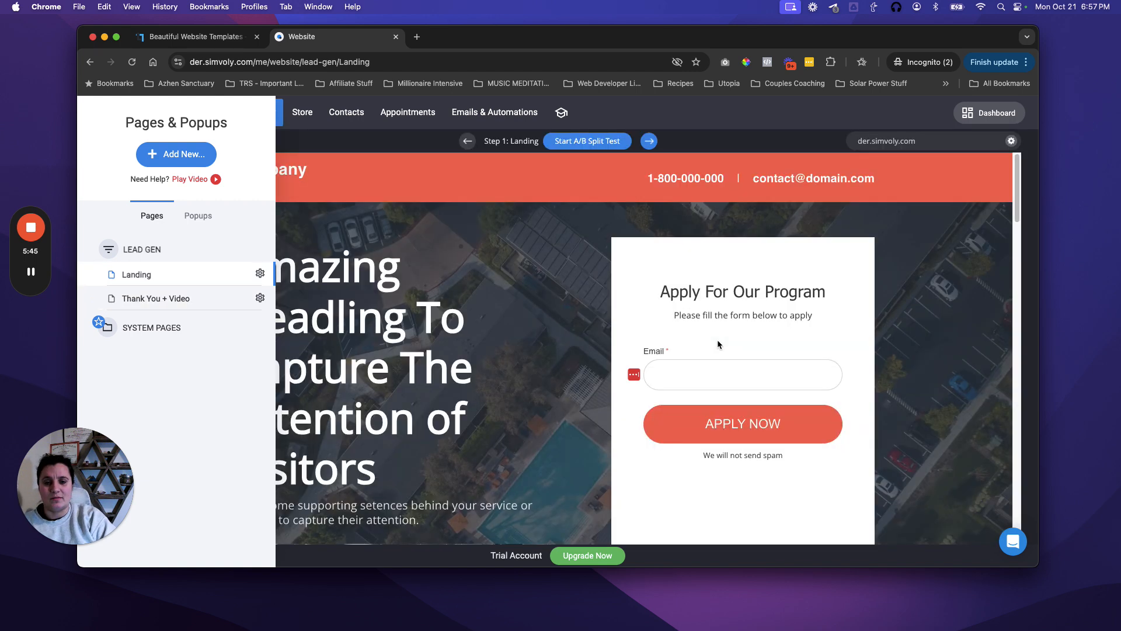
left_click(718, 376)
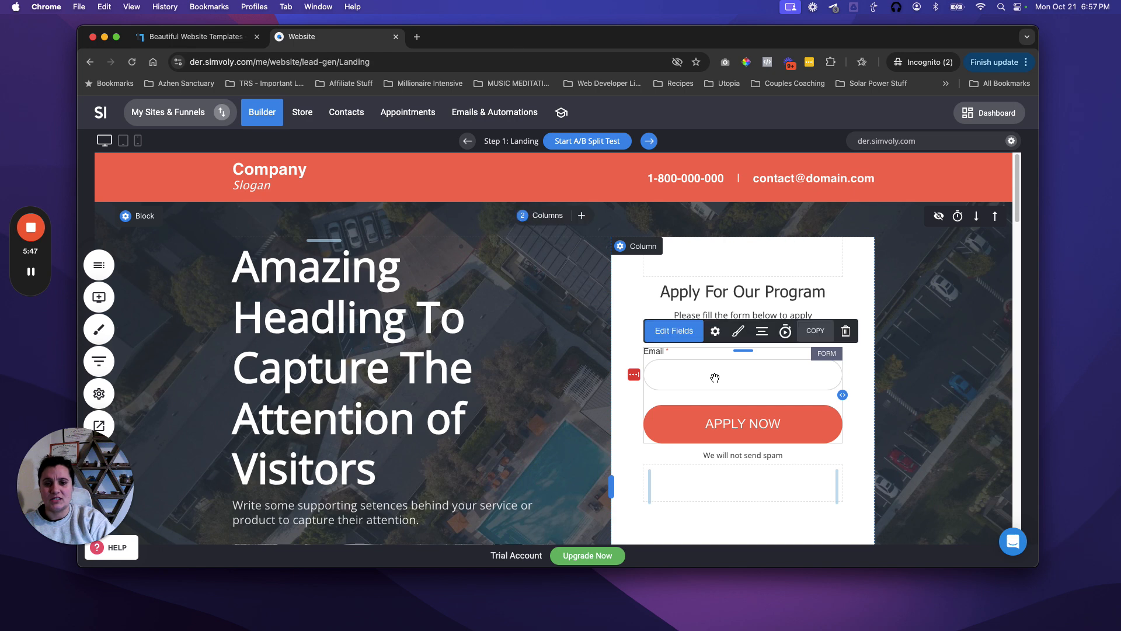
Step: Rename the form to 'Lead Magnet Optin Form' and turn off new-submission notifications
left_click(715, 332)
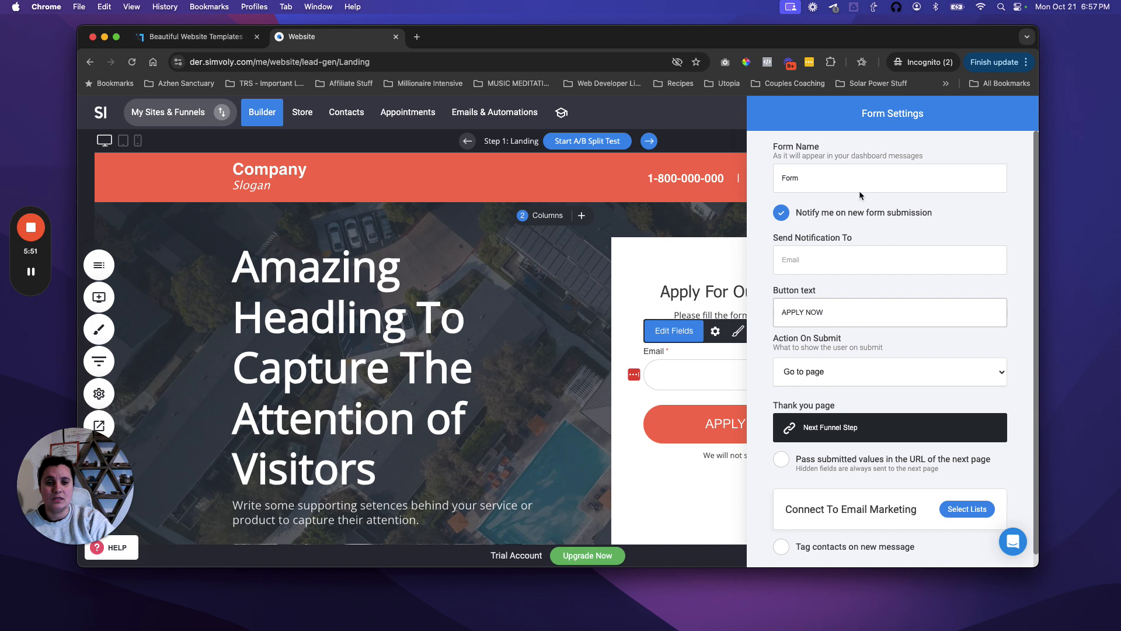
double_click(818, 177)
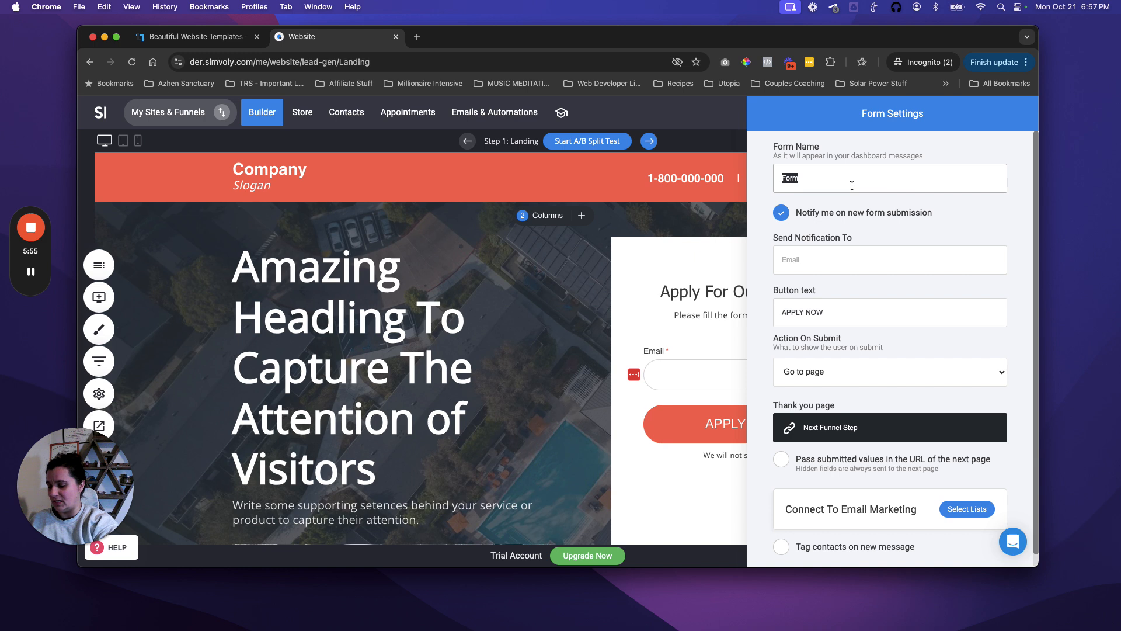
type("Lead Mag")
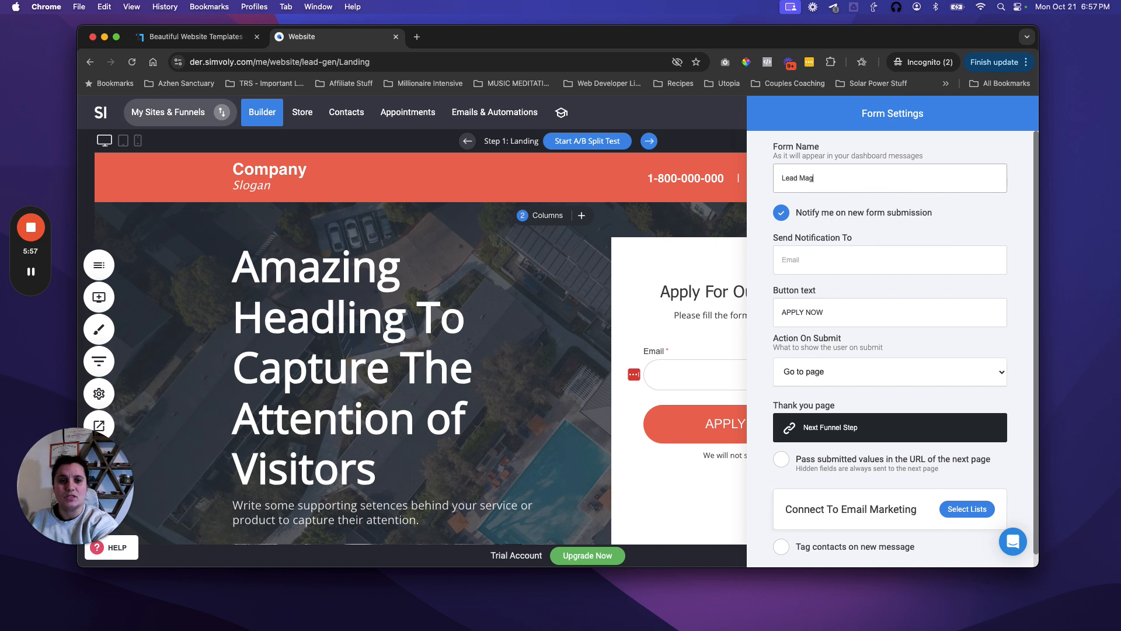
type("net Optin Form")
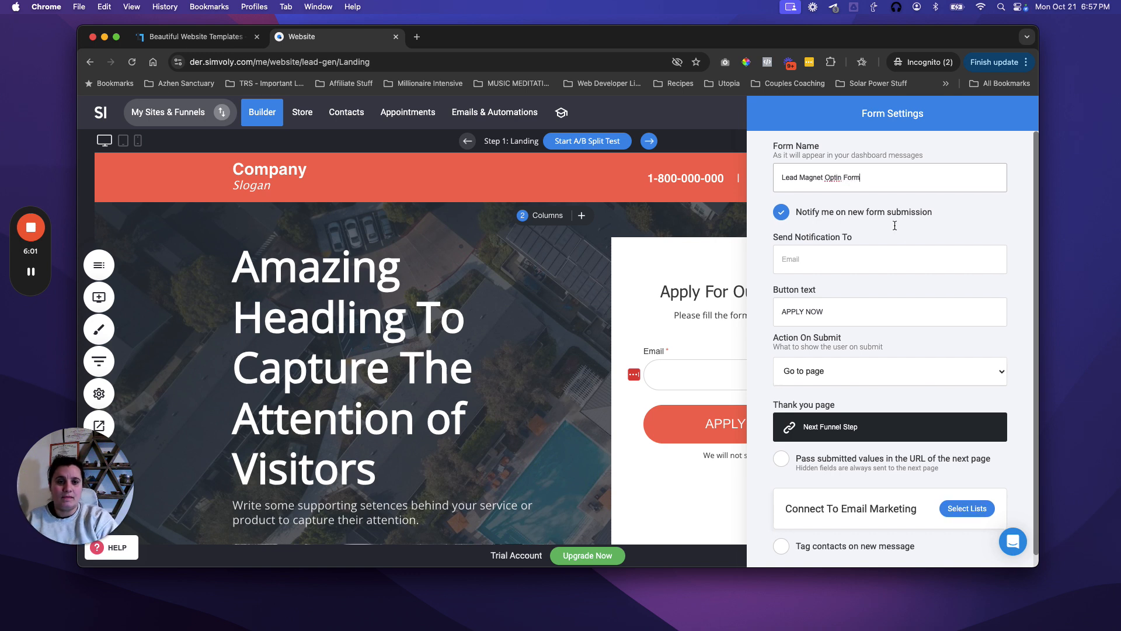
left_click(782, 213)
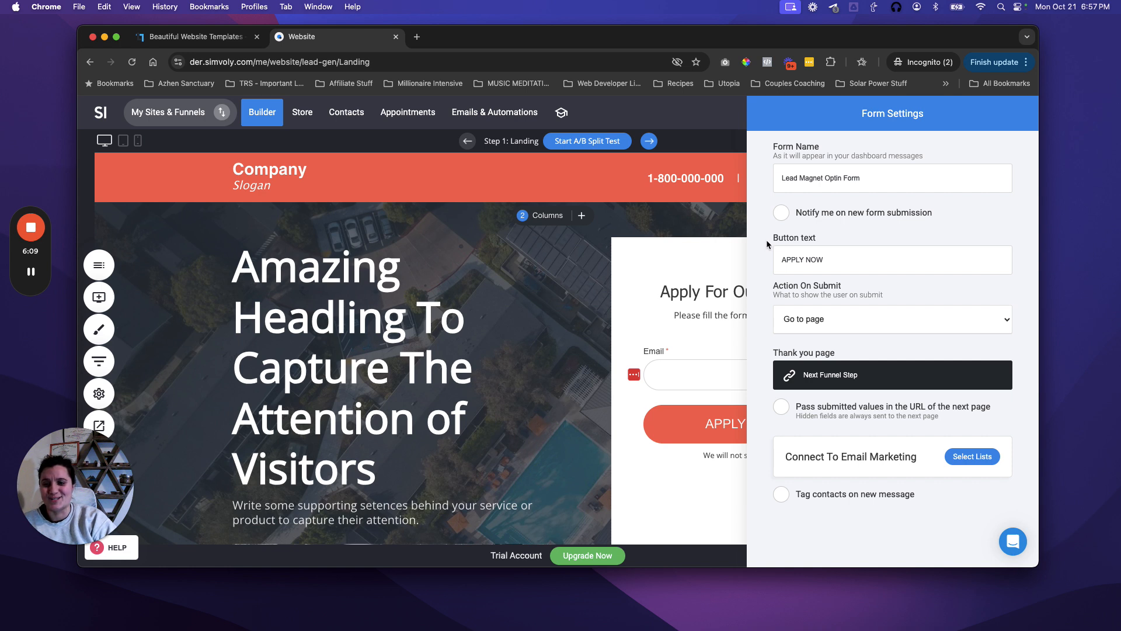
left_click(782, 218)
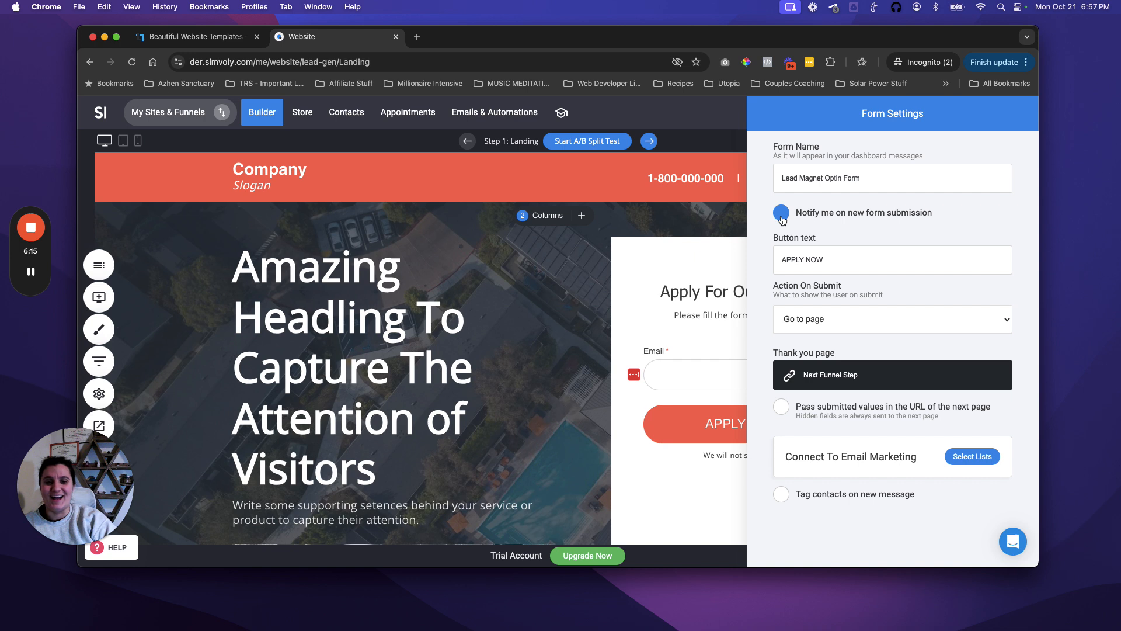
left_click(782, 214)
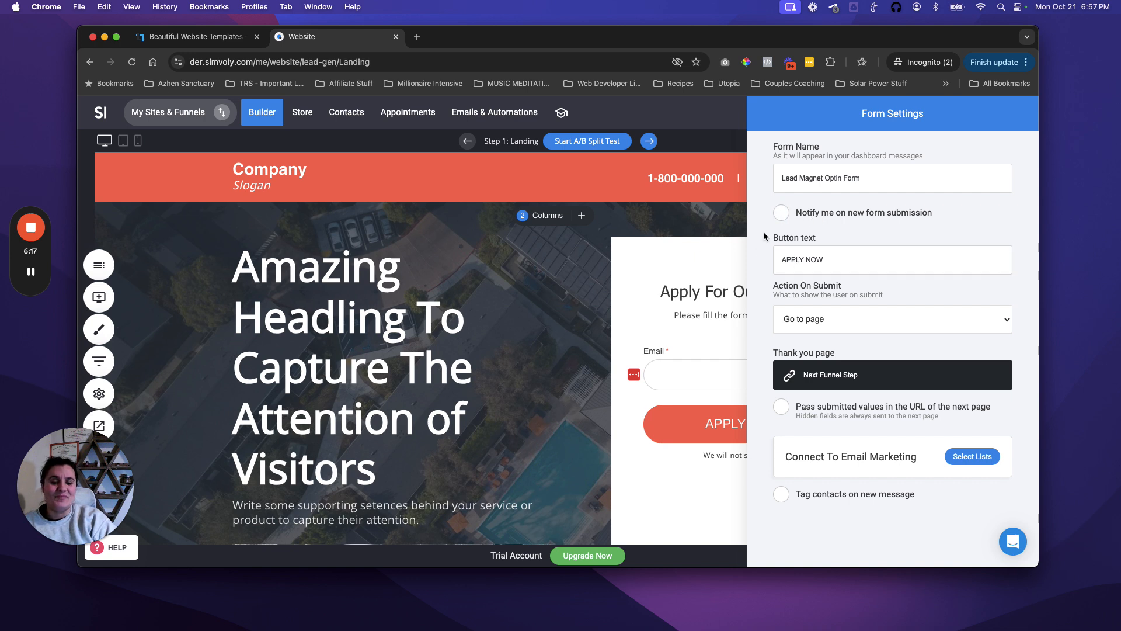
Step: Change the button text to 'Get My Free Thing Now' and bring up the subscriber list chooser
left_click(836, 264)
key("shift+alt+Left")
key("shift+alt+Left")
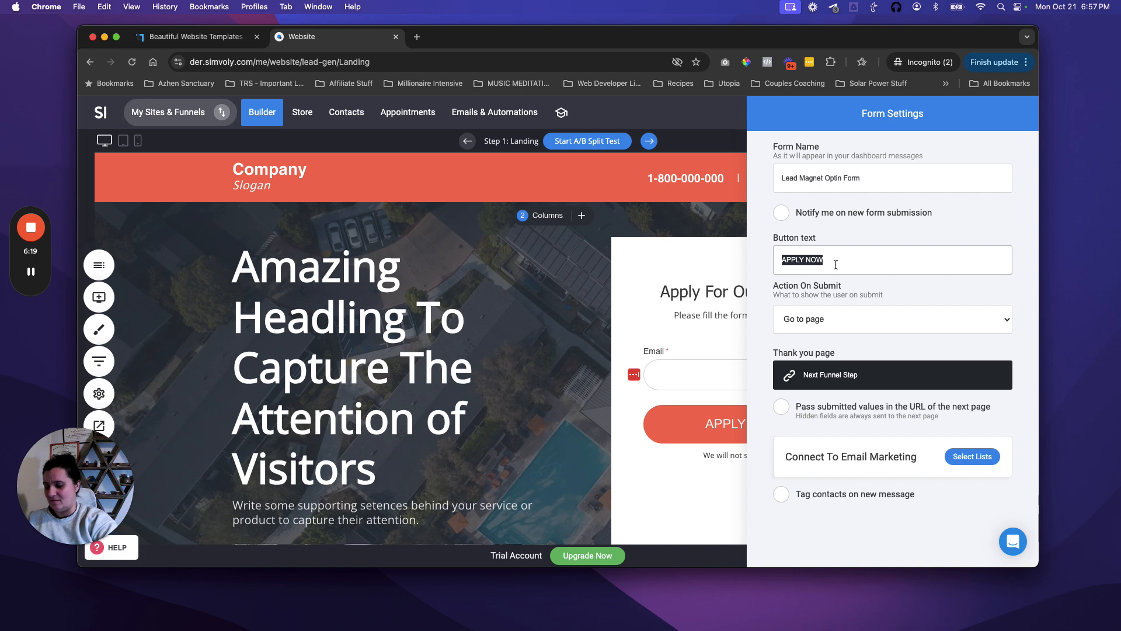
type("Get My")
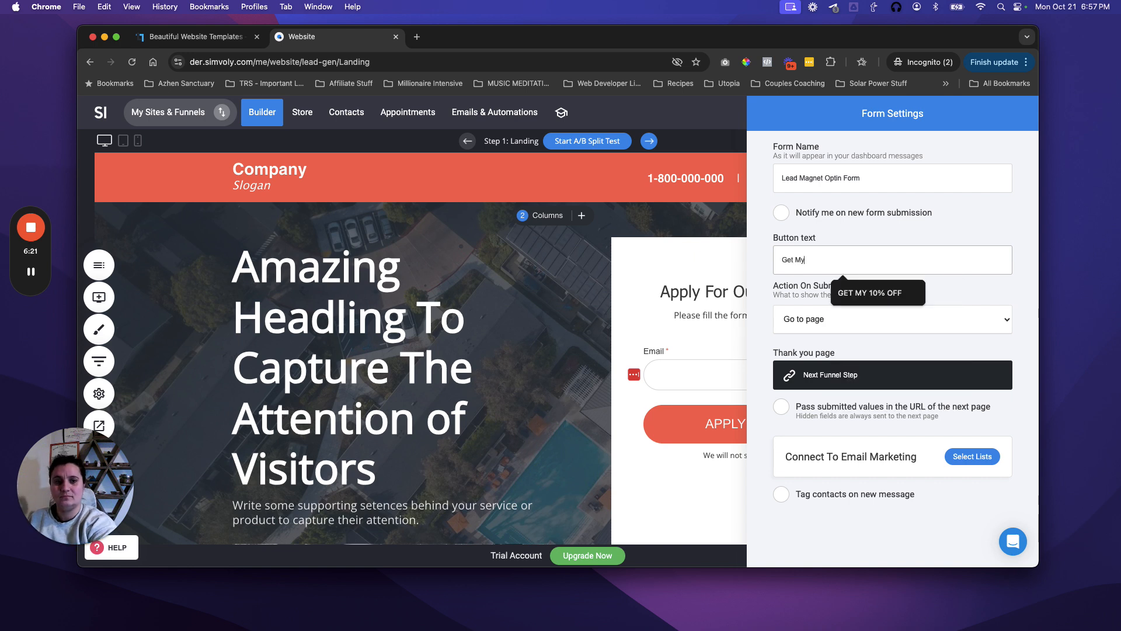
type(" Free Thing Now")
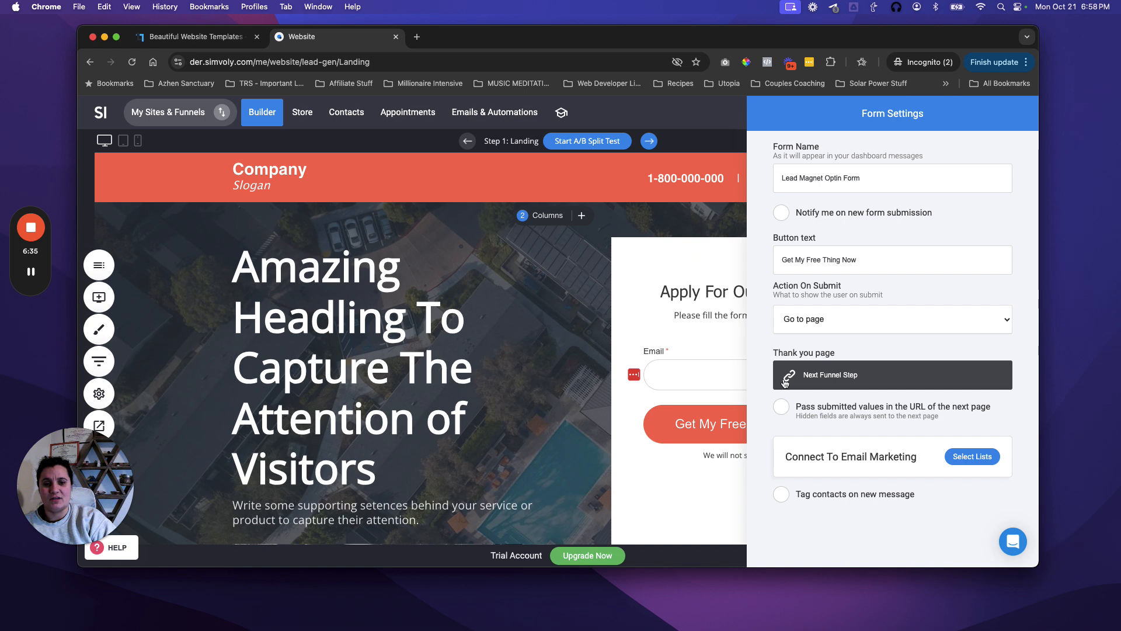
left_click(958, 460)
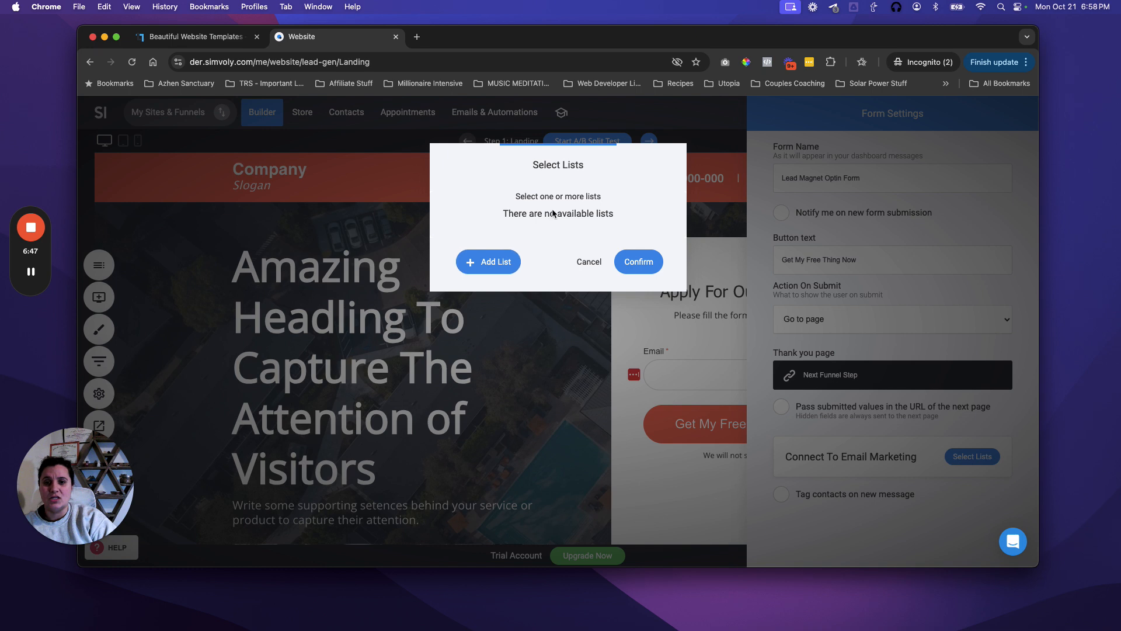
Step: Create a 'Lead Magnet Optins' subscriber list and connect it to the optin form
left_click(490, 265)
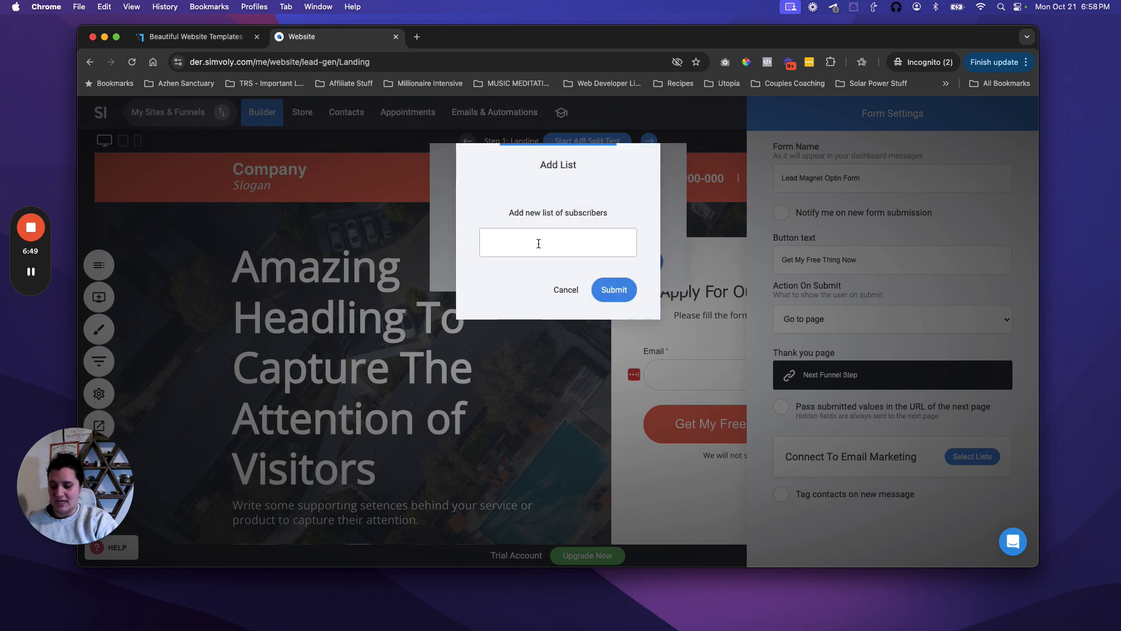
type("Ma")
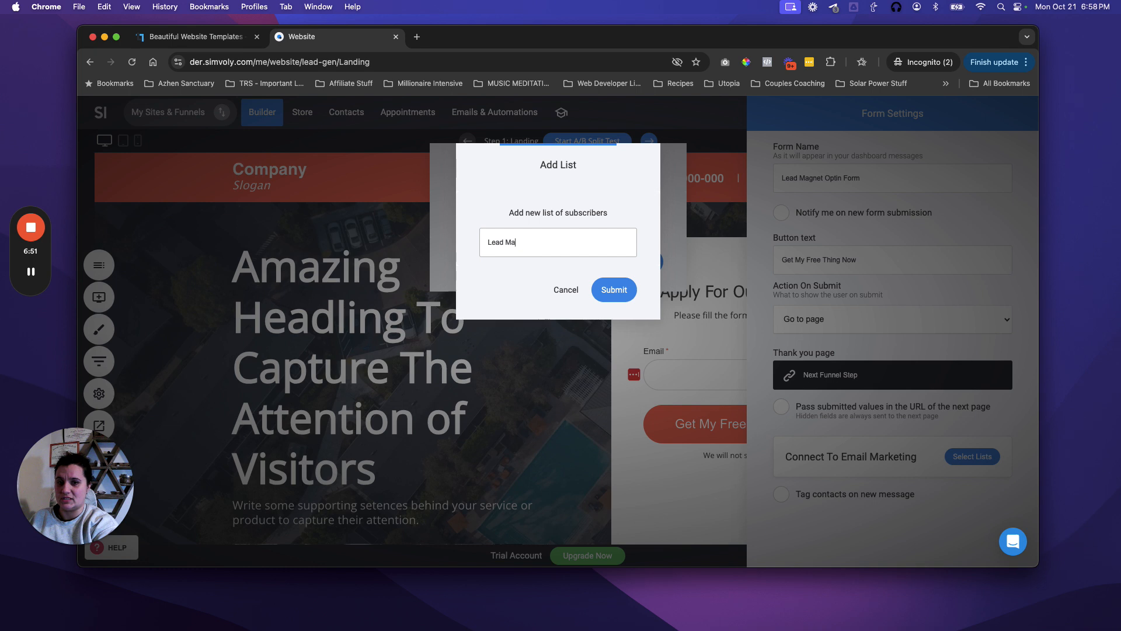
type("gnet Optins")
left_click(607, 281)
left_click(631, 259)
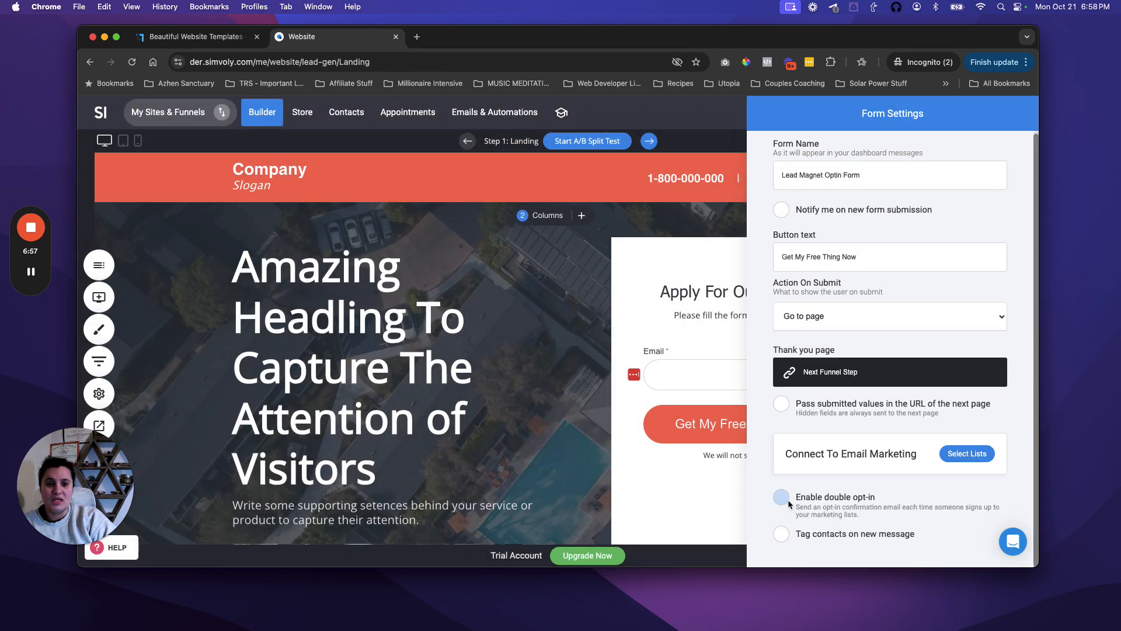
Step: Tag new contacts with 'Lead Magnet', close the form settings, and save the landing page
left_click(782, 534)
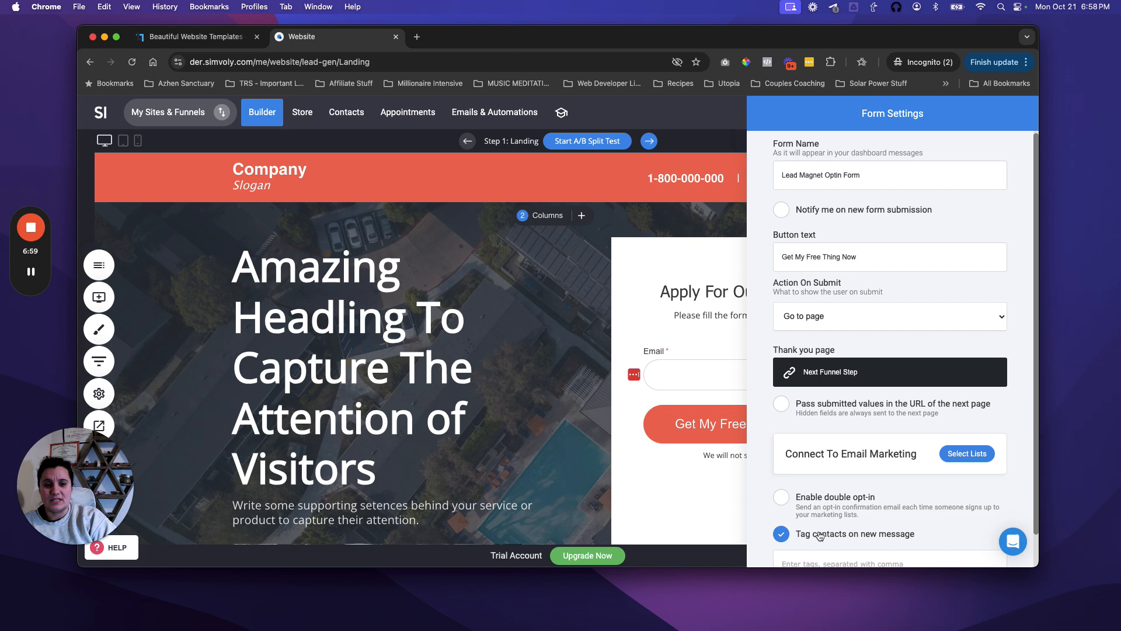
scroll(821, 536, "down", 1)
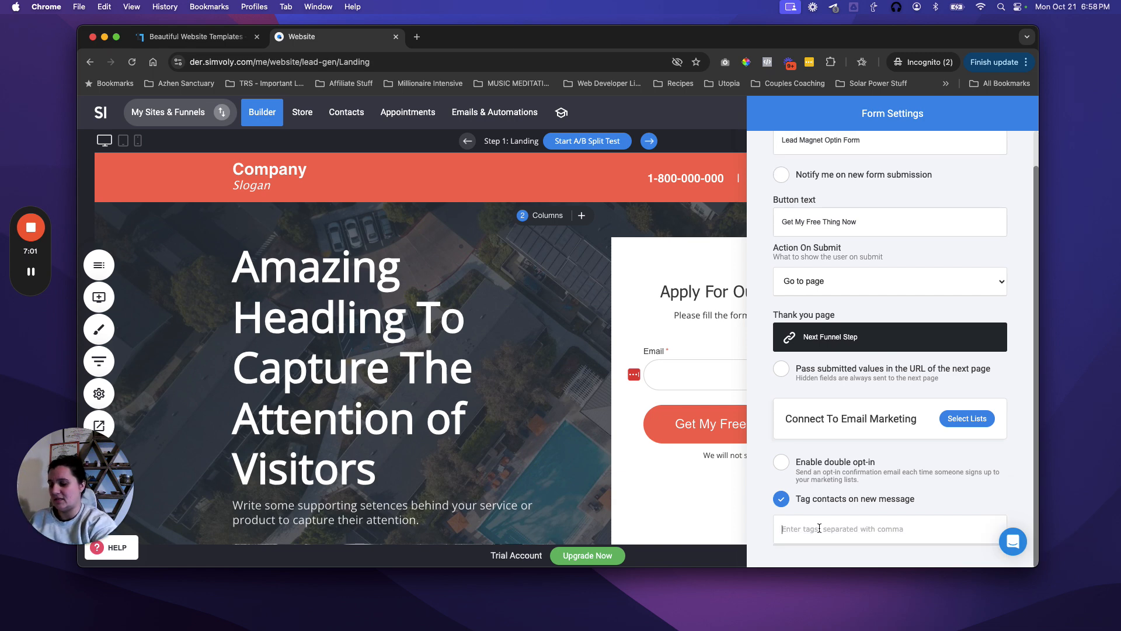
type("Lead Me")
key("BackSpace")
type("agnet")
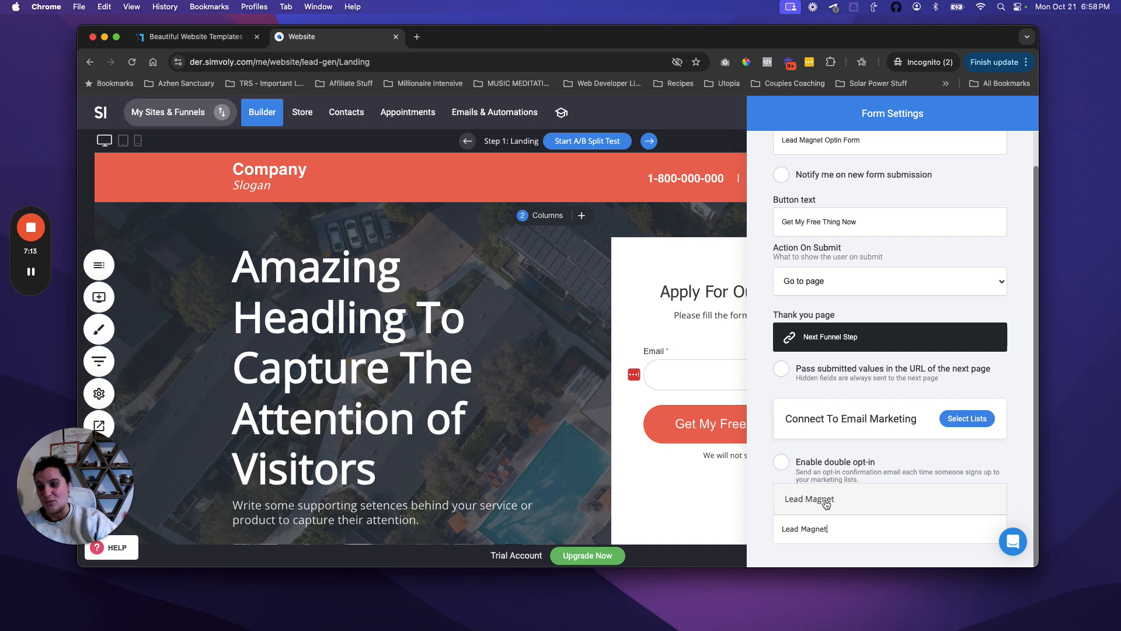
left_click(826, 504)
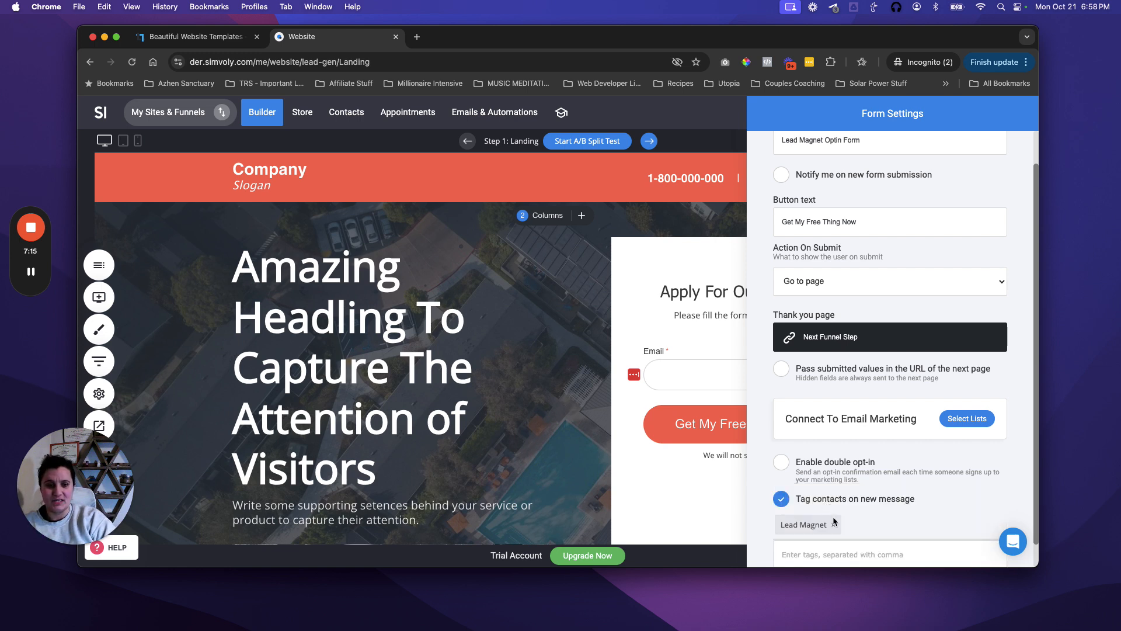
scroll(830, 509, "down", 1)
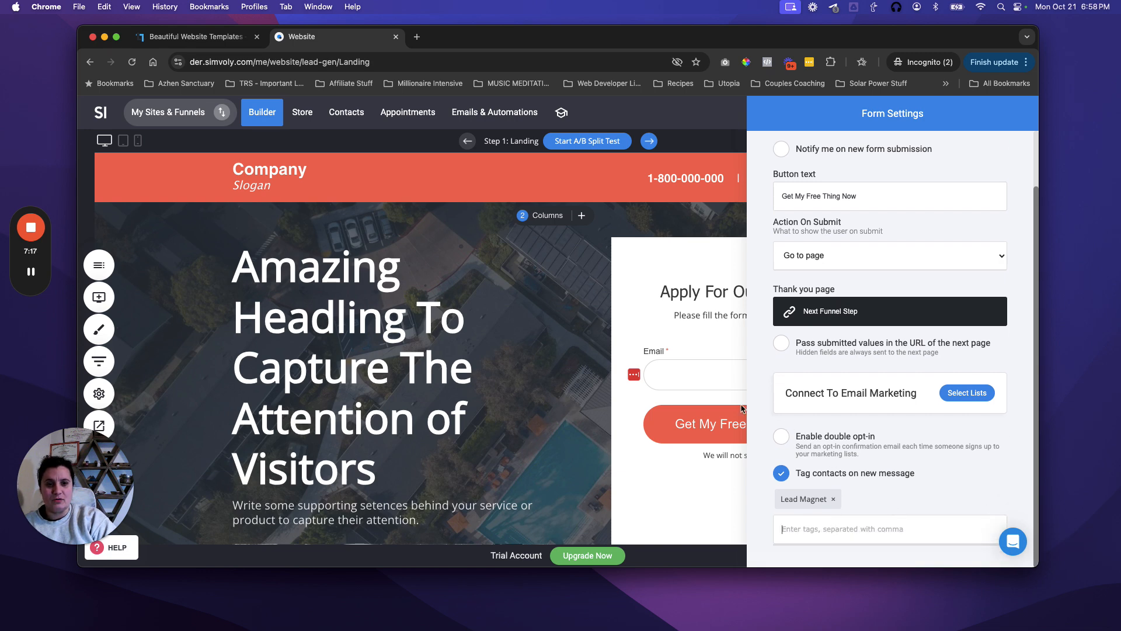
left_click(737, 405)
left_click(865, 112)
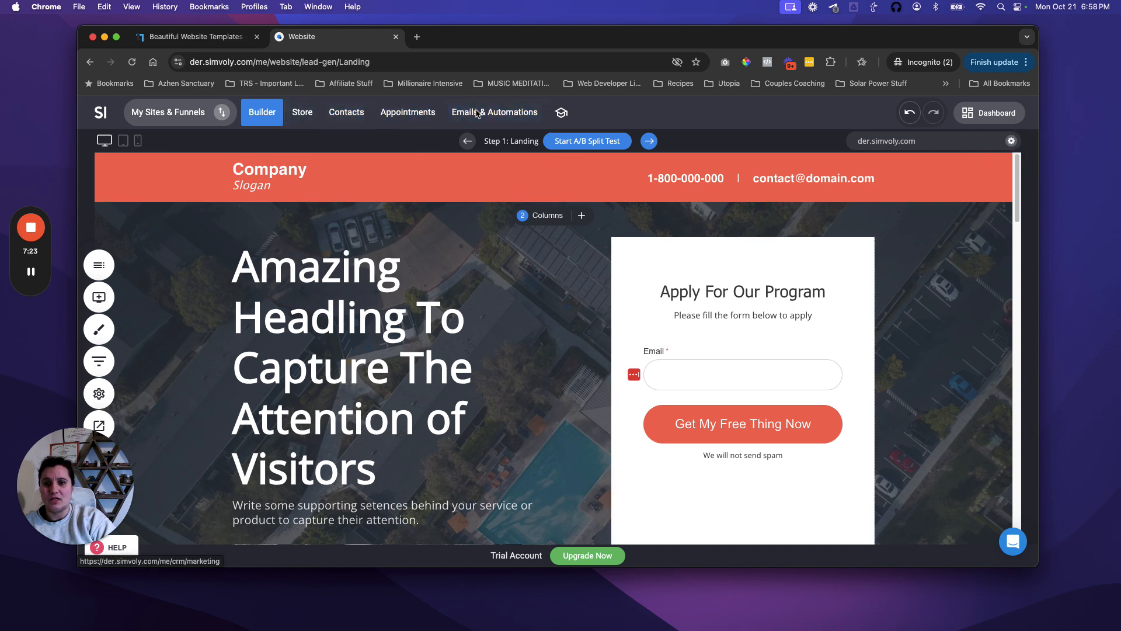
Step: Under Emails & Automations, create a Blank Automation named 'Deliver Lead Magnet'
left_click(484, 112)
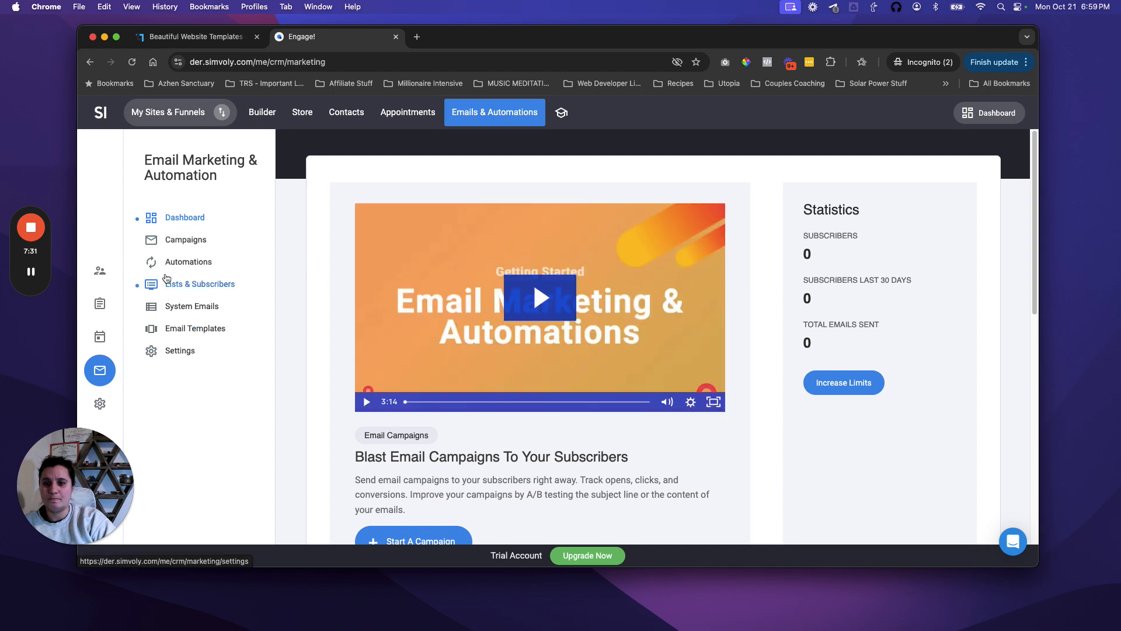
left_click(187, 264)
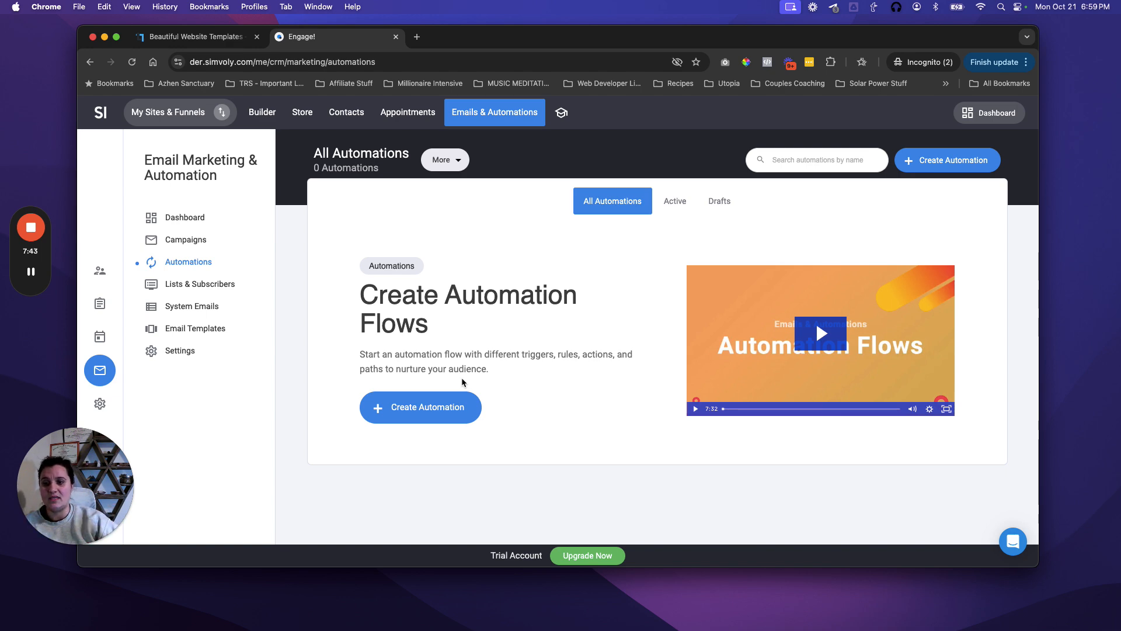
left_click(420, 407)
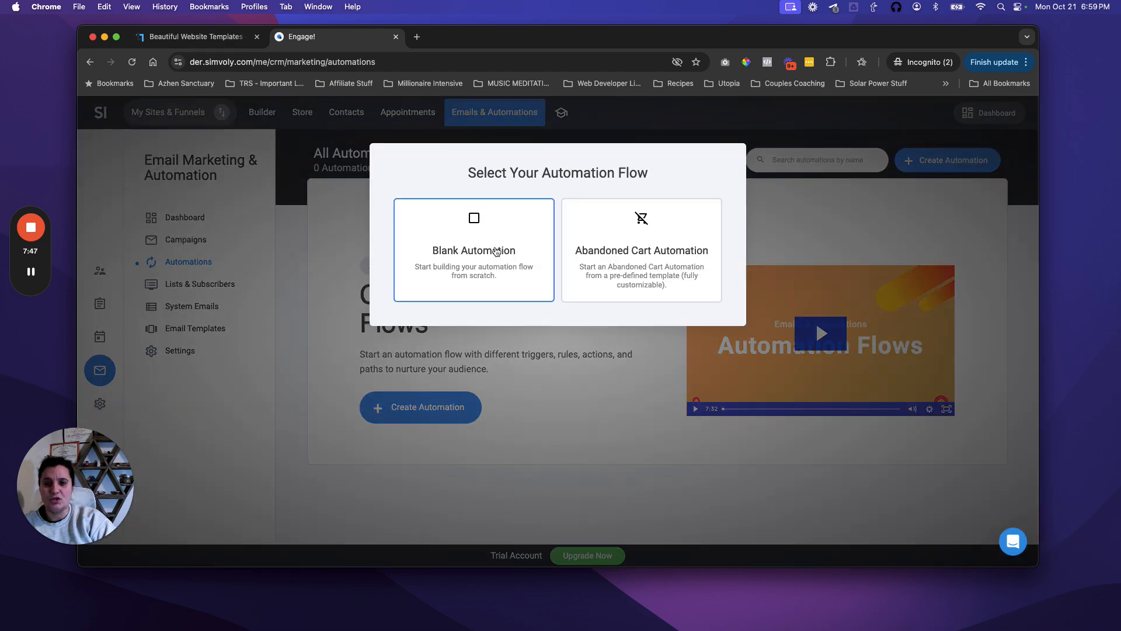
left_click(496, 252)
type("Lead Magnet")
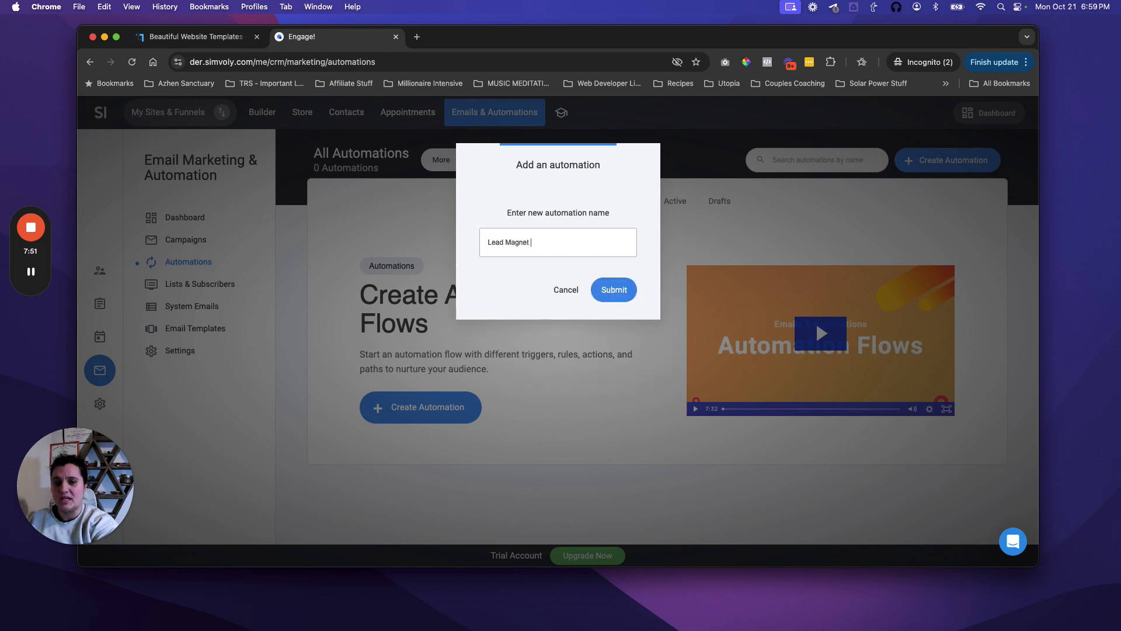
type("D")
key("super+a")
type("Deliver Lead Magnet")
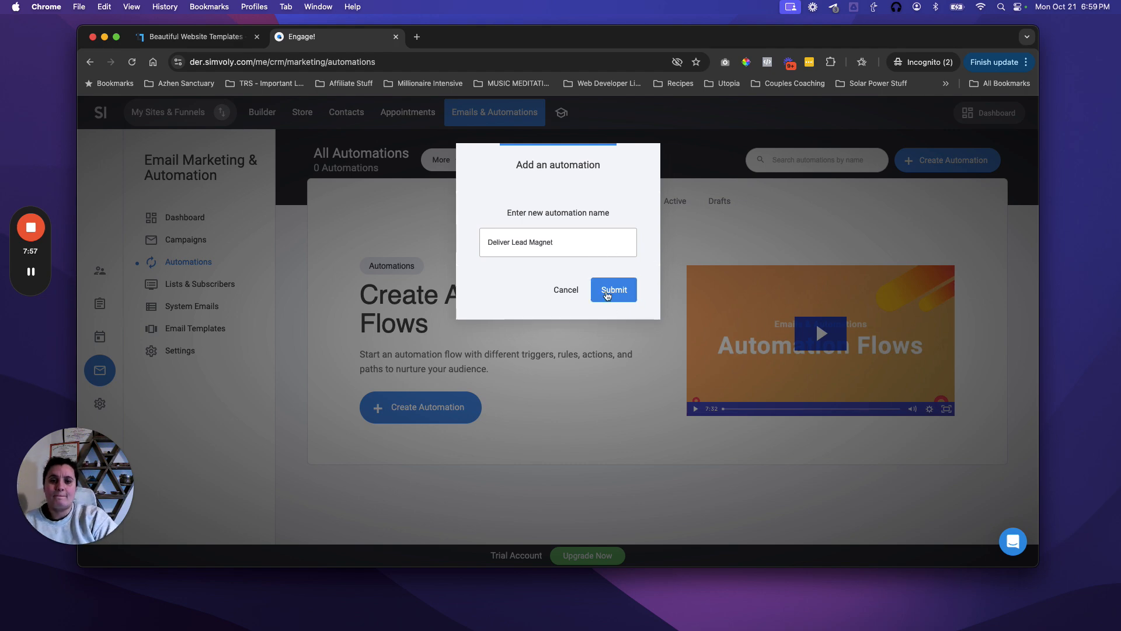
left_click(609, 292)
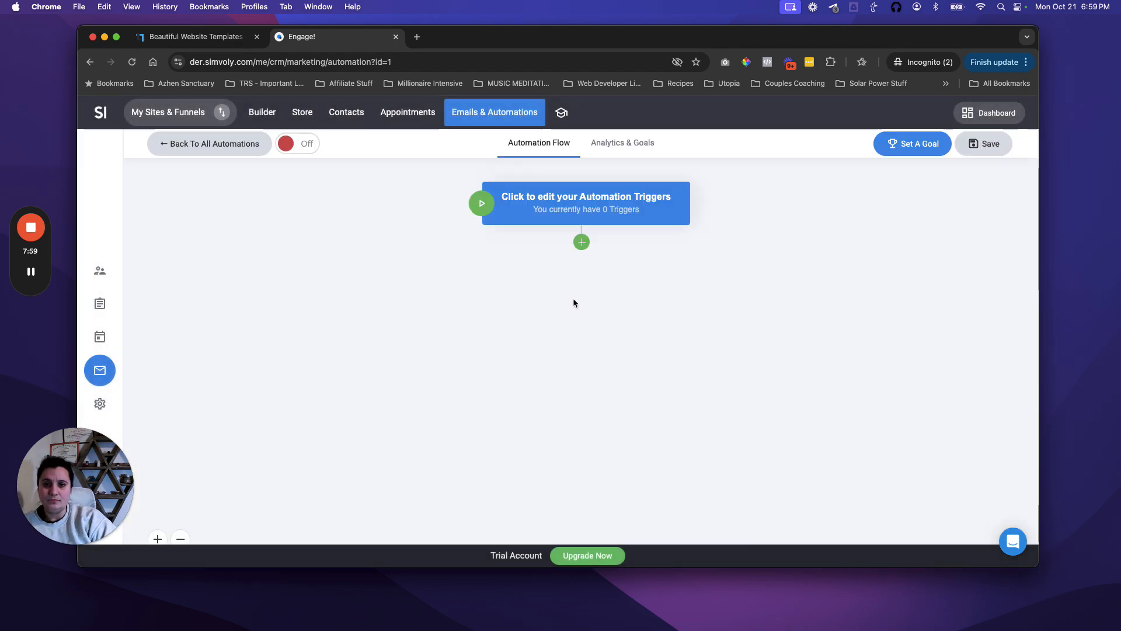
Step: Give the automation an 'Added to a list' trigger
left_click(600, 205)
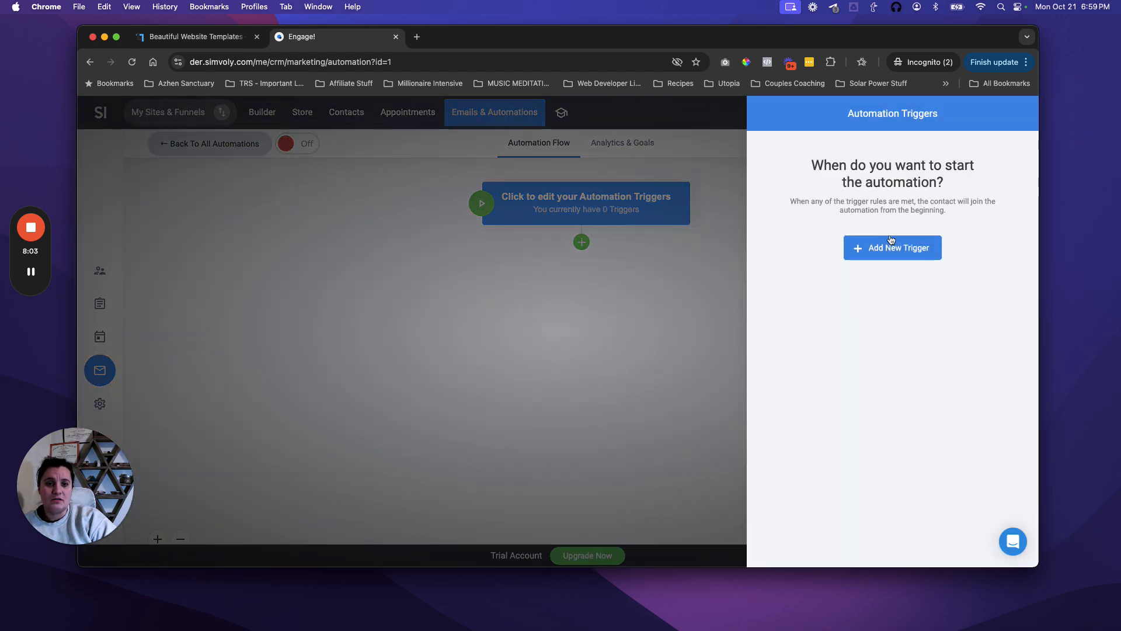
left_click(895, 253)
left_click(672, 221)
left_click(689, 243)
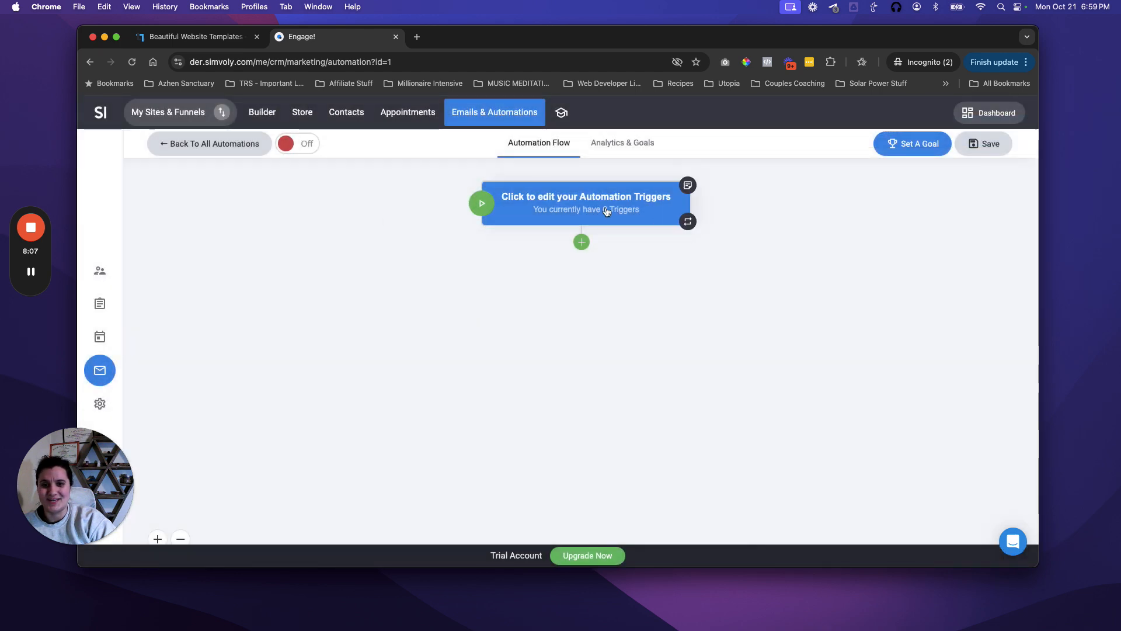
left_click(609, 212)
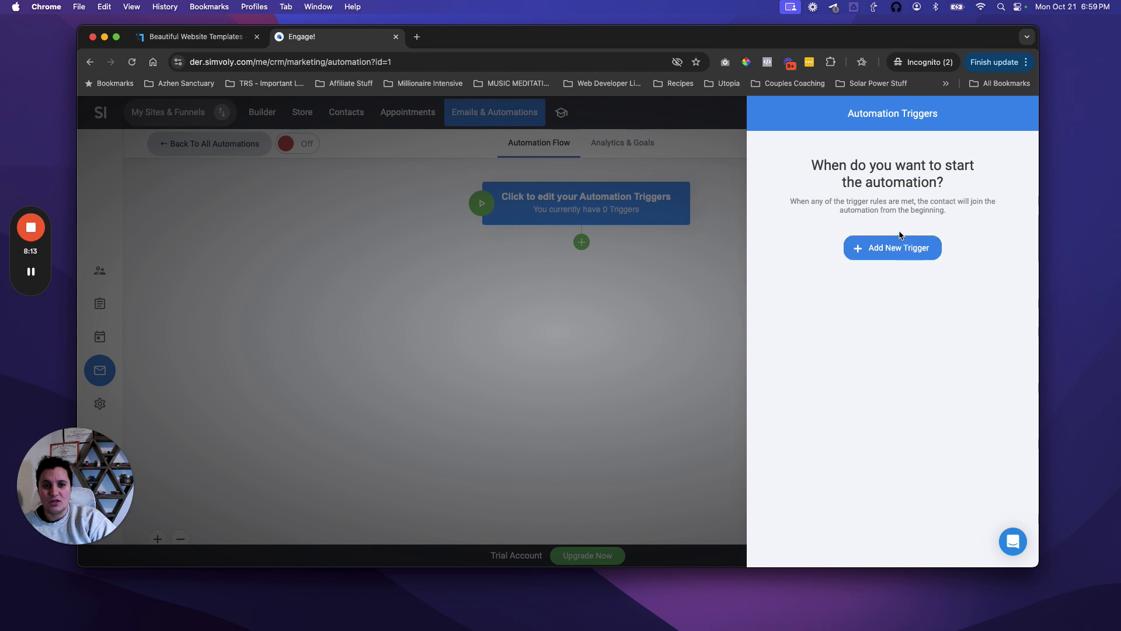
left_click(884, 256)
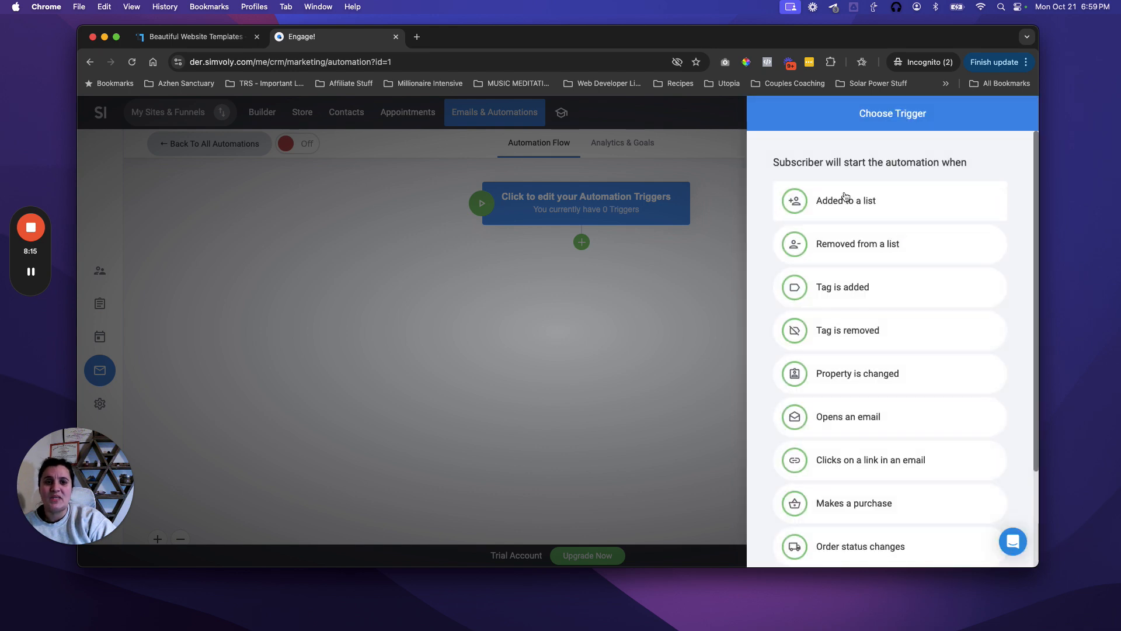
left_click(873, 208)
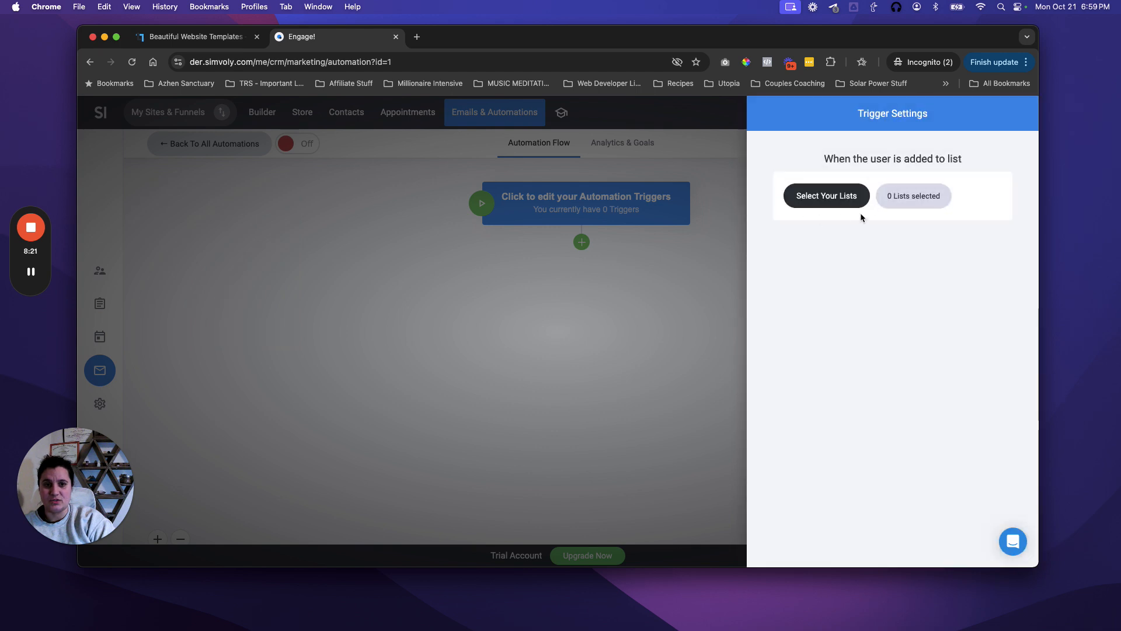
Step: Set Lead Magnet Optins as the trigger's list, apply it, and save the automation
left_click(816, 202)
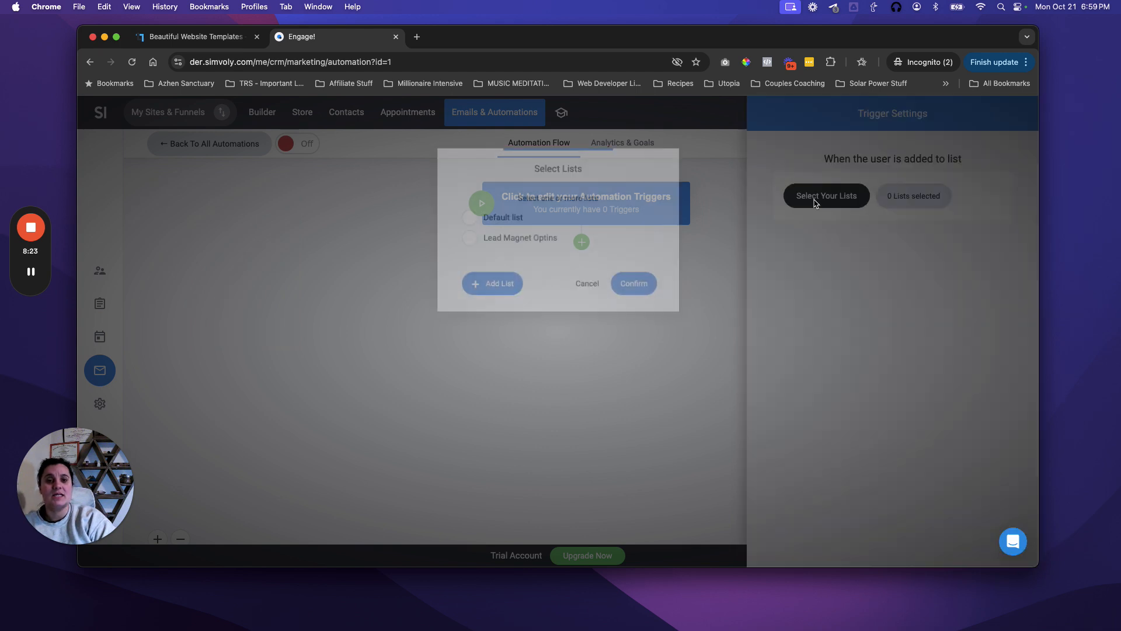
left_click(465, 238)
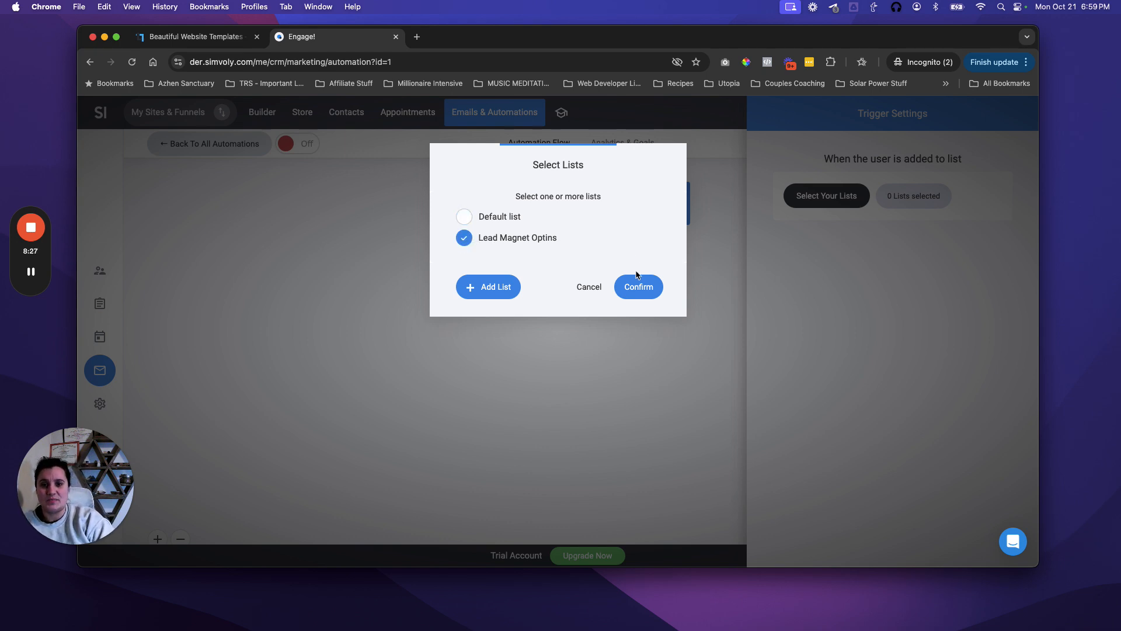
left_click(641, 288)
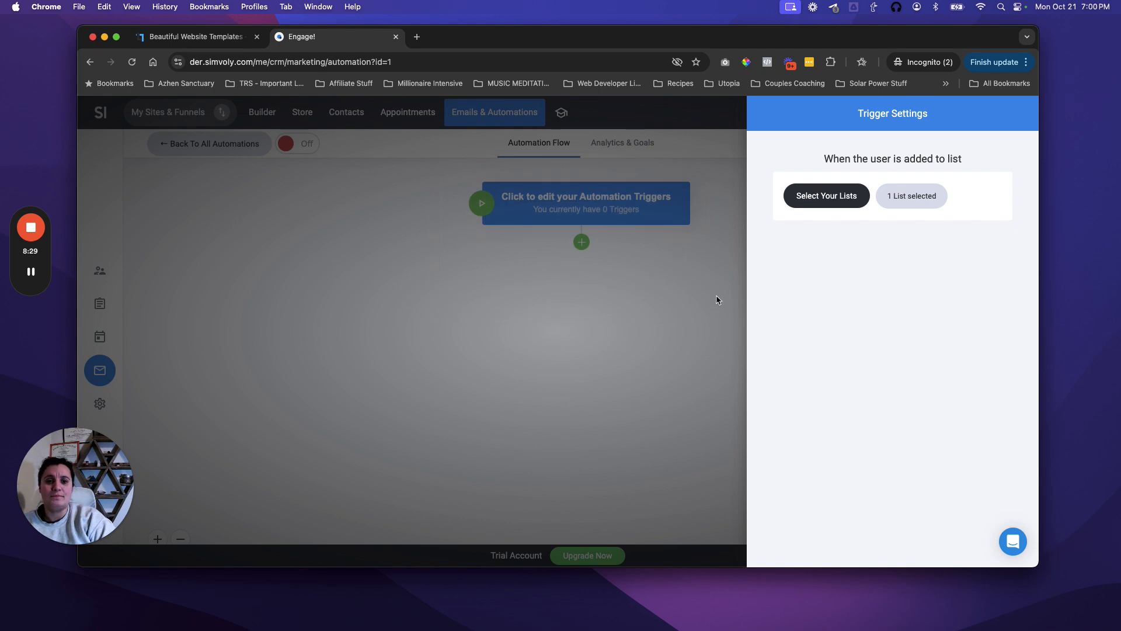
left_click(585, 336)
left_click(537, 380)
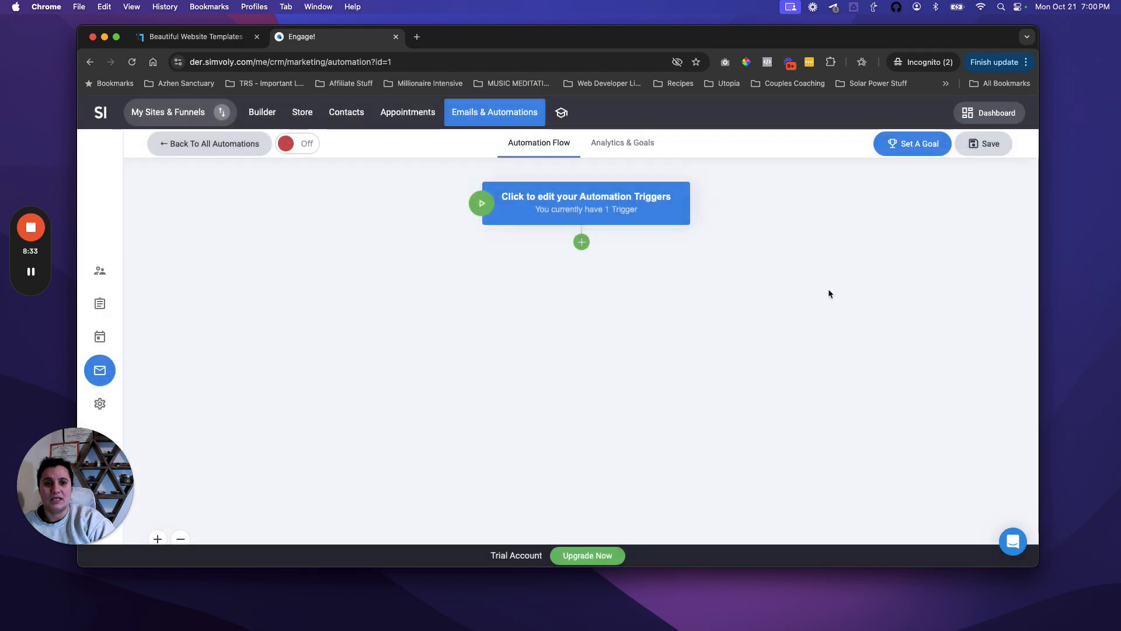
left_click(986, 148)
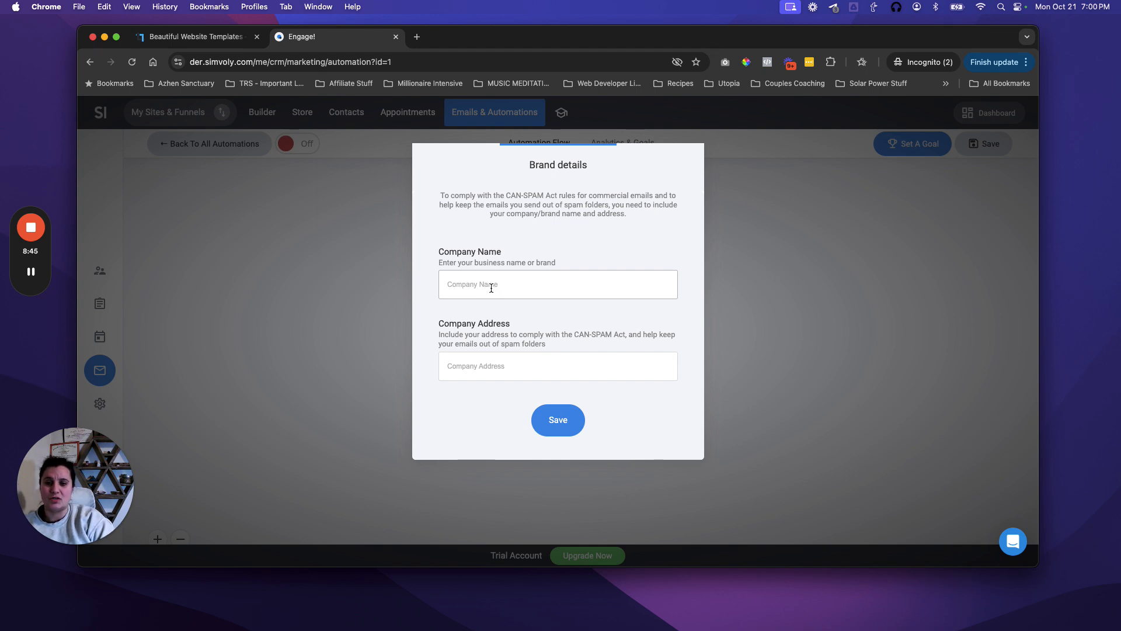
Step: Enter 'The Rebellious Soul' as the company name and begin typing the business street address
type("the Re")
key("BackSpace")
key("super+a")
type("Th")
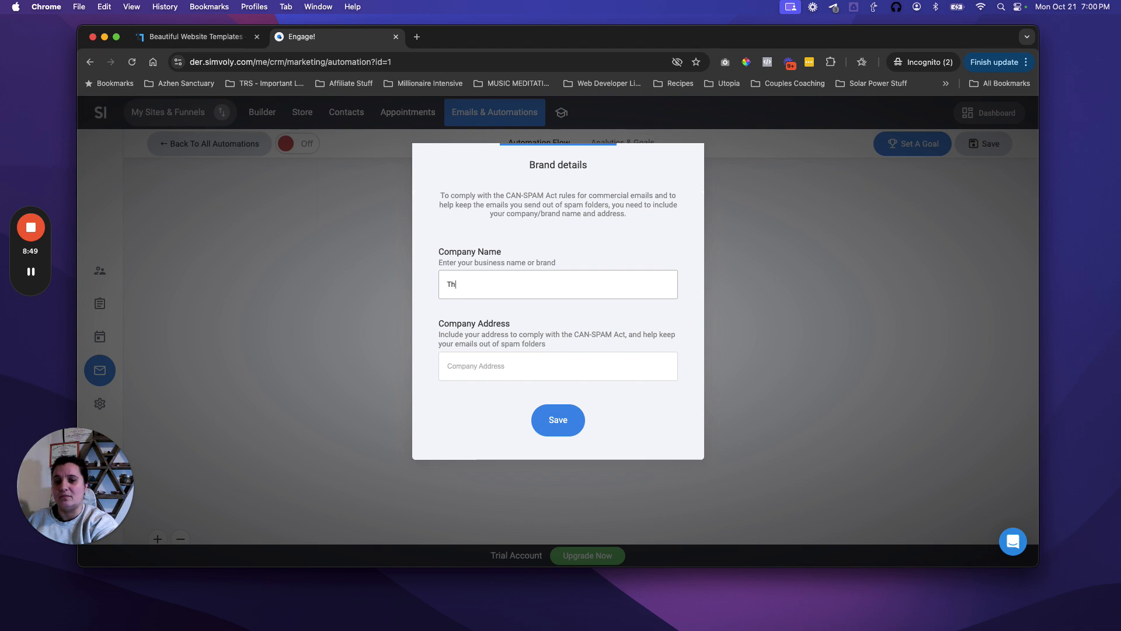
type("e Rebellious Soul")
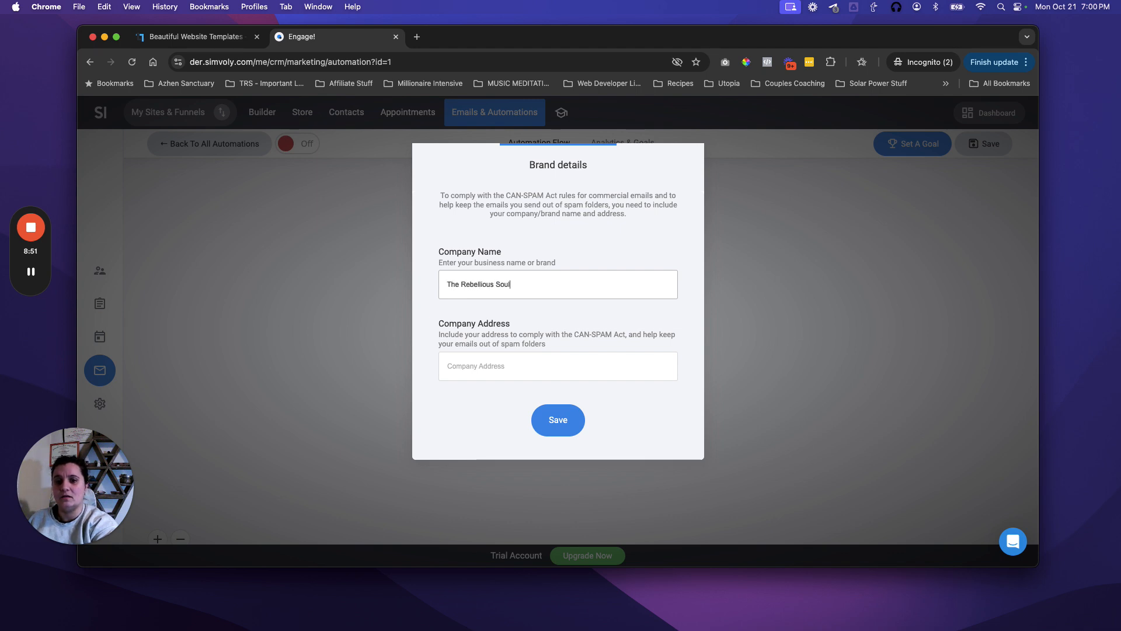
key("Tab")
type("15")
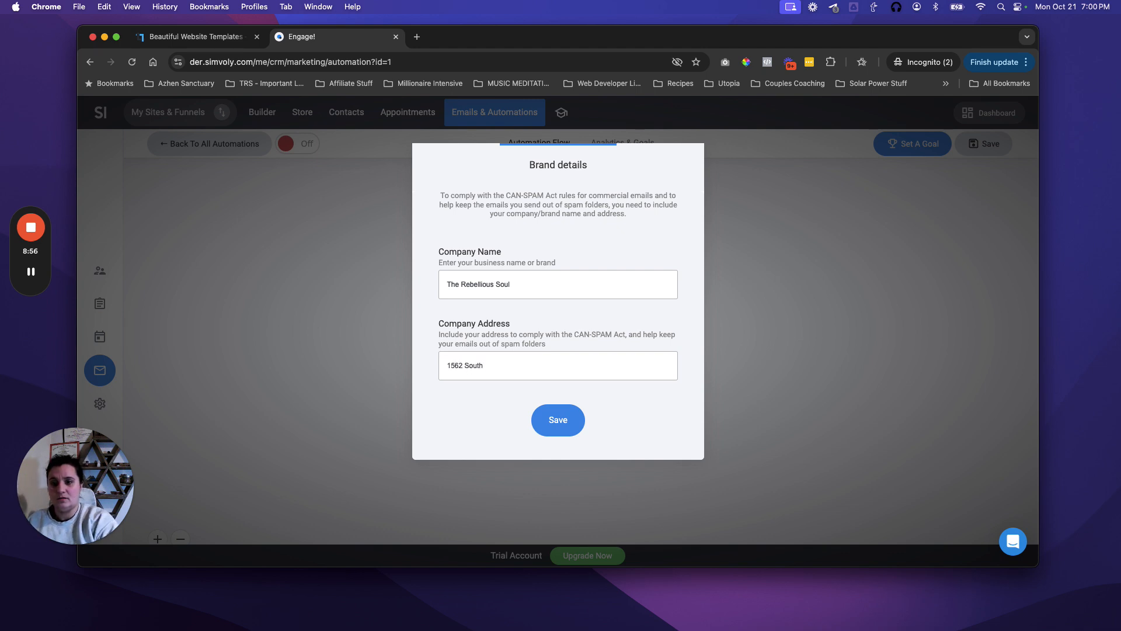
left_click(33, 274)
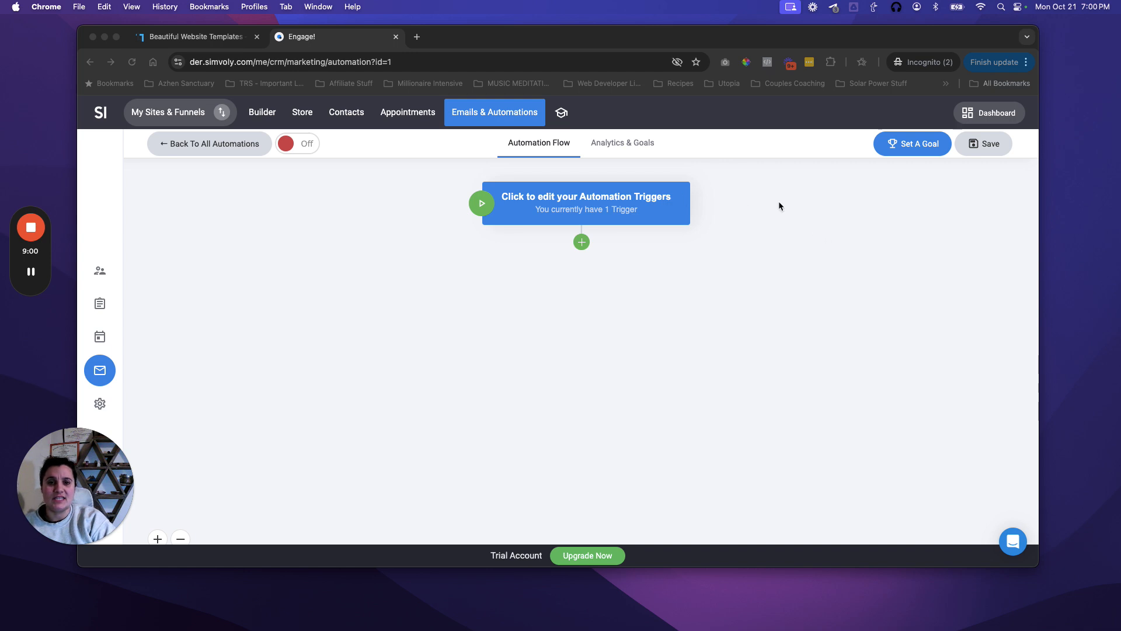
Step: Add a Send Email step after the trigger in the automation flow
left_click(583, 245)
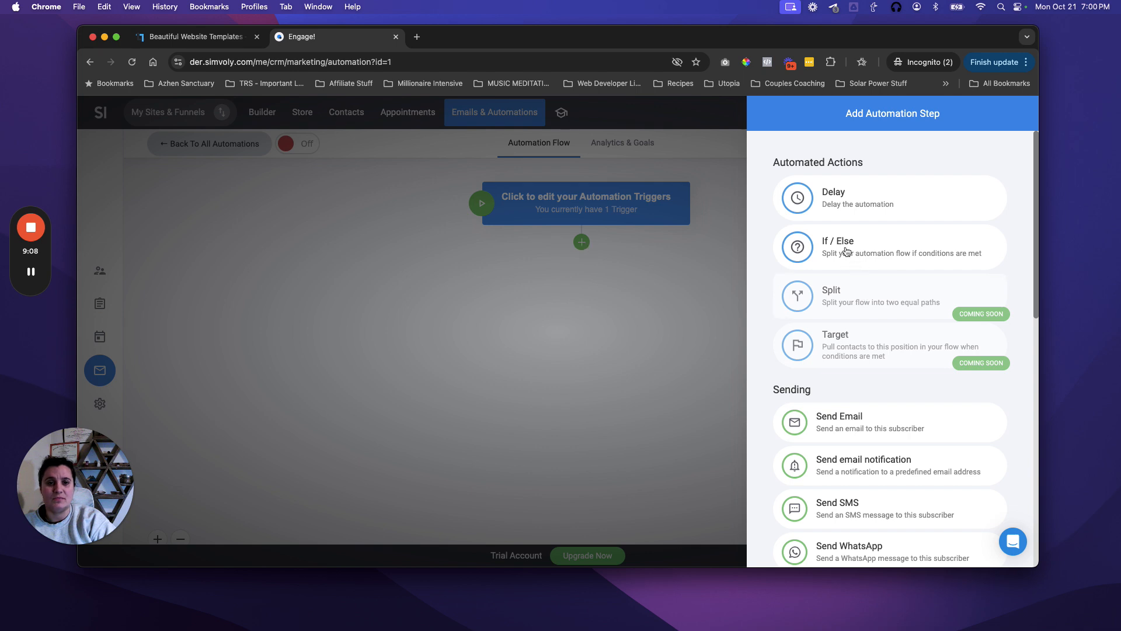
scroll(868, 385, "down", 1)
left_click(851, 396)
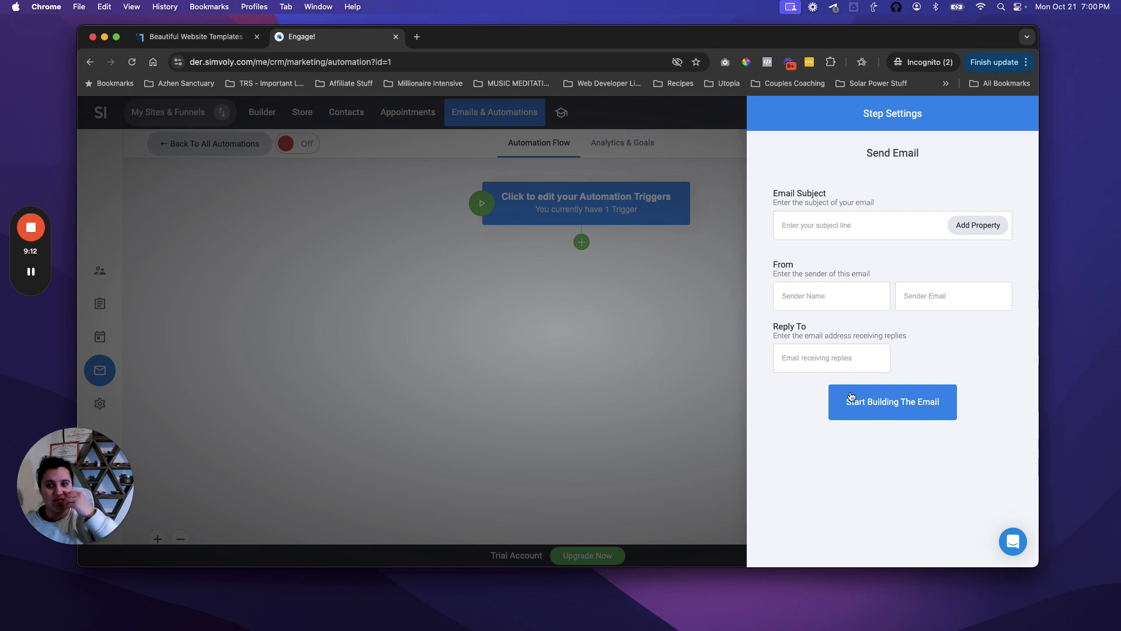
Step: Set the email subject to the suggested 'Here's your free download'
left_click(803, 222)
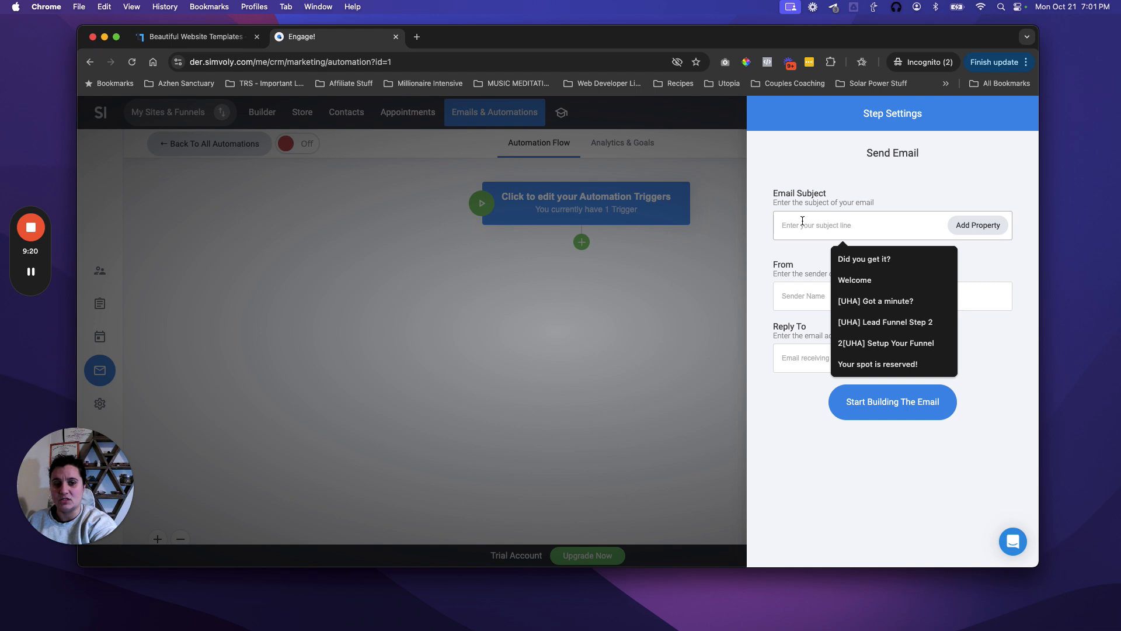
type("Here's Your")
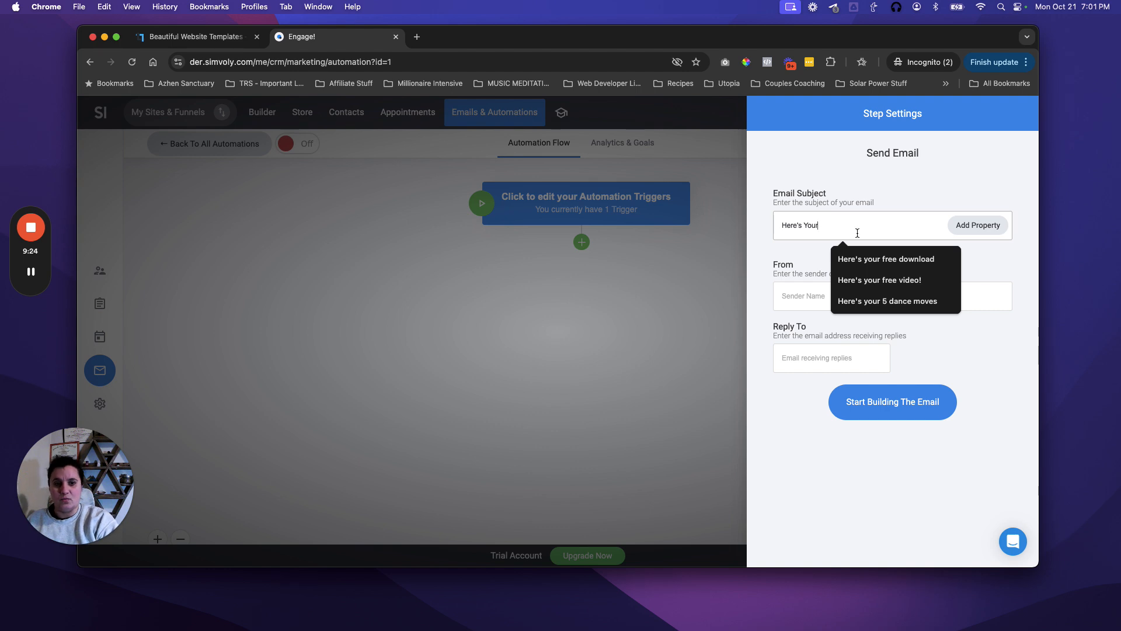
left_click(864, 260)
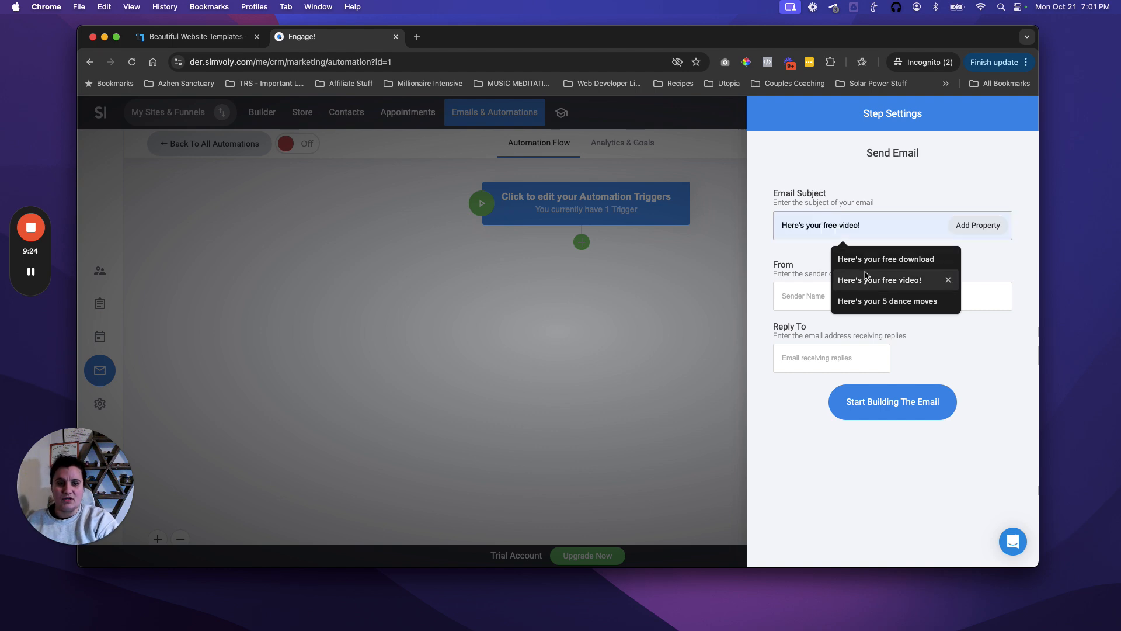
left_click(895, 262)
left_click_drag(862, 227, 825, 227)
left_click(875, 240)
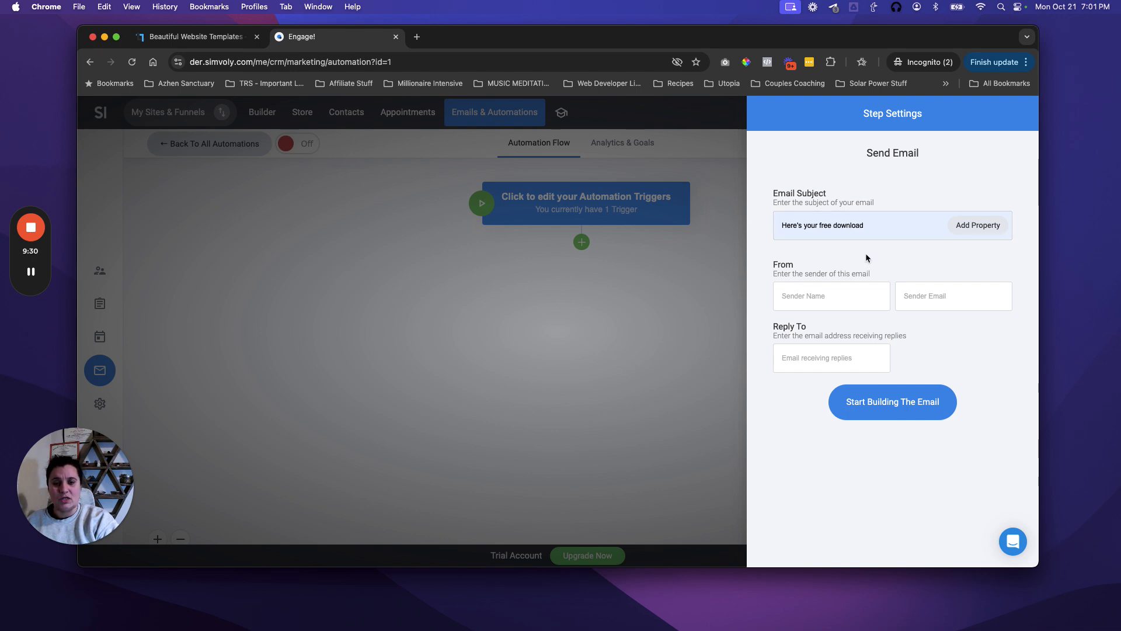
Step: Fill in the sender's name and e-mail address, then go to the email design templates
left_click(830, 296)
key("Tab")
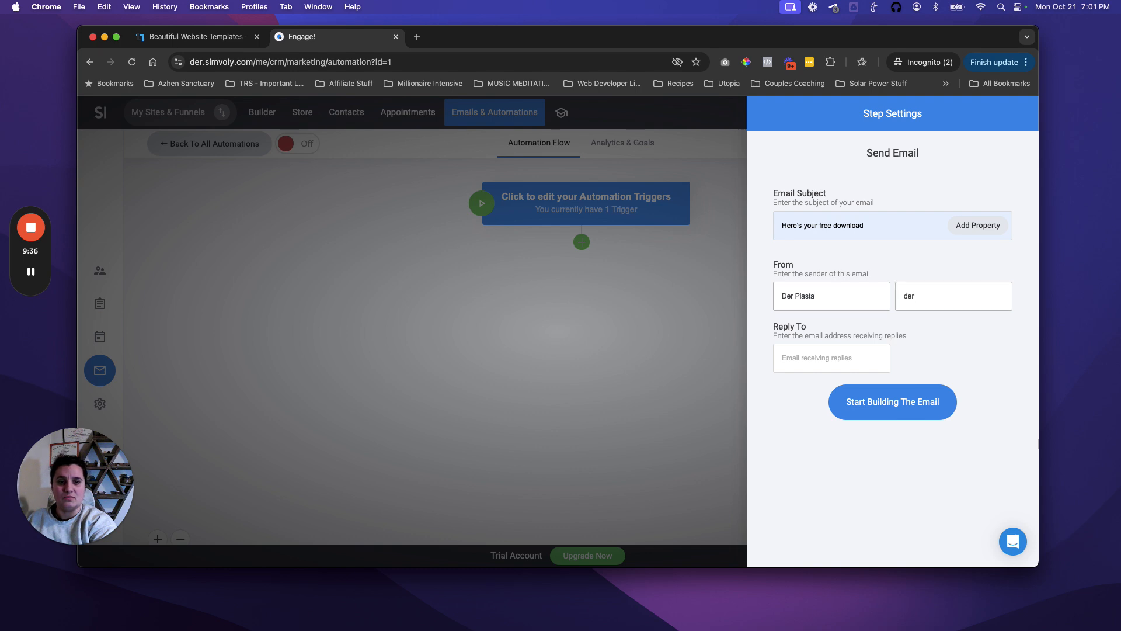
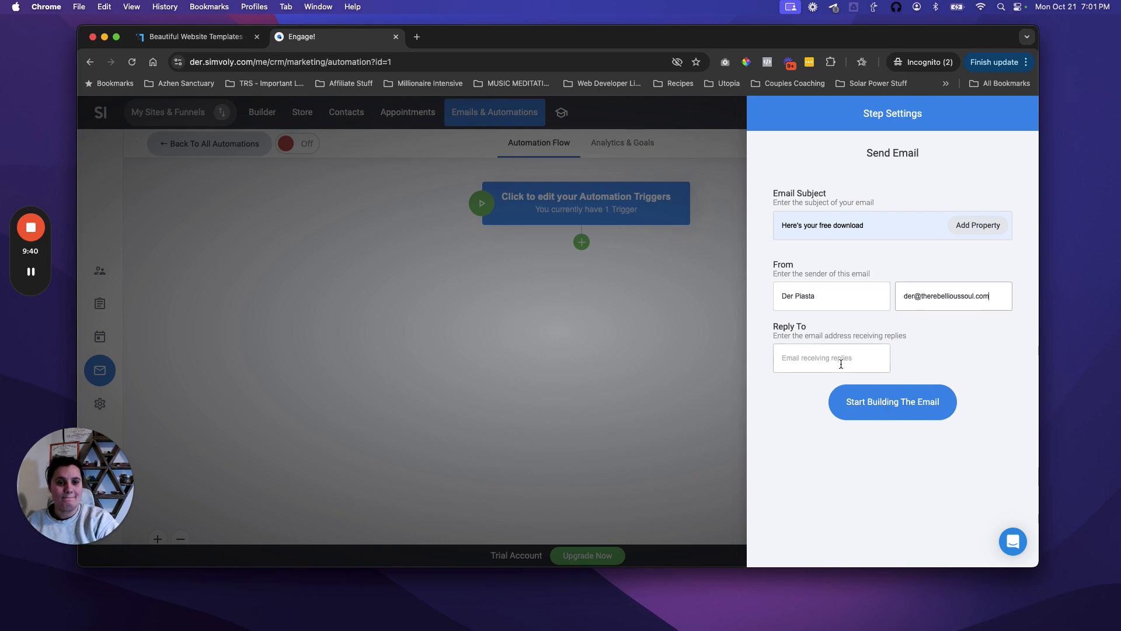
left_click(902, 402)
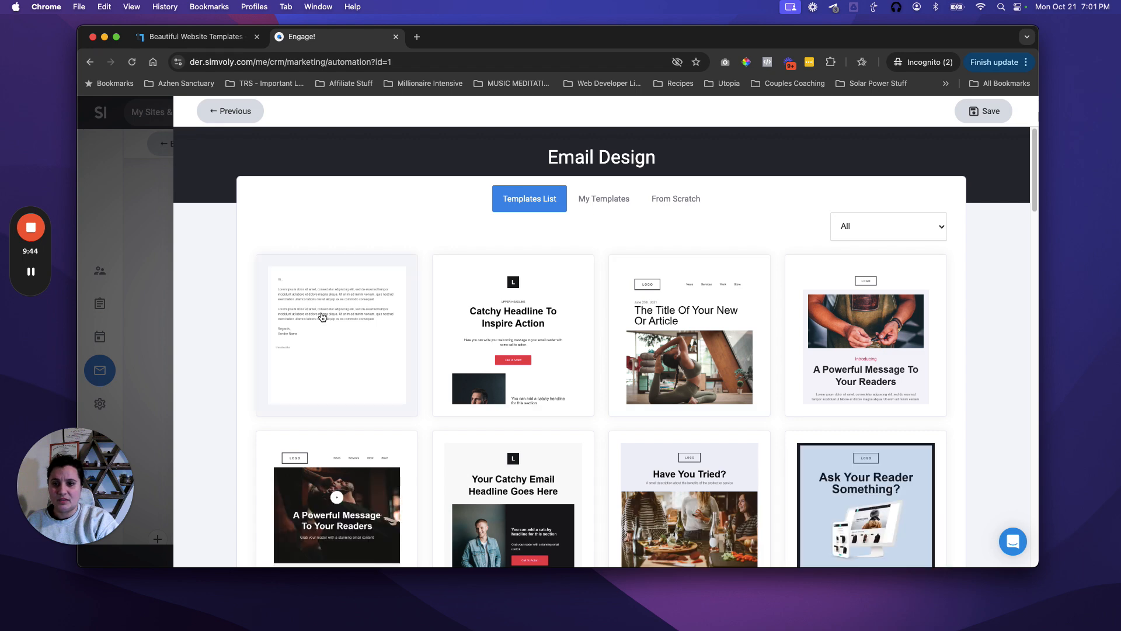
Step: Choose the plain-text letter template with the 'Hi {name},' greeting and 'Regards' sign-off
scroll(719, 387, "down", 10)
scroll(719, 387, "down", 5)
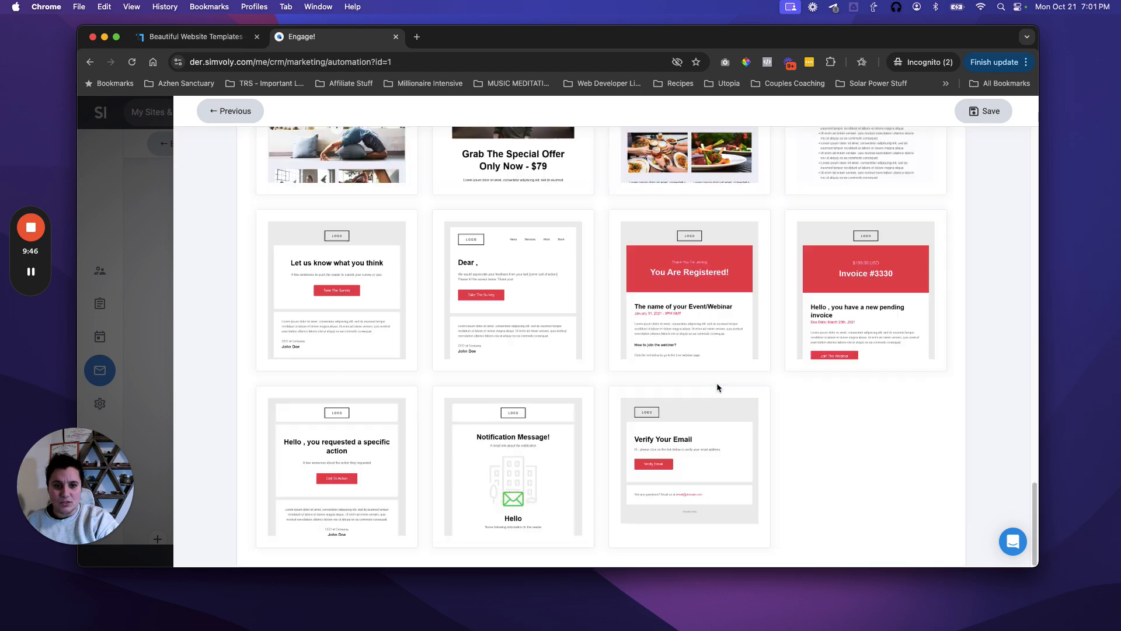
scroll(718, 388, "up", 15)
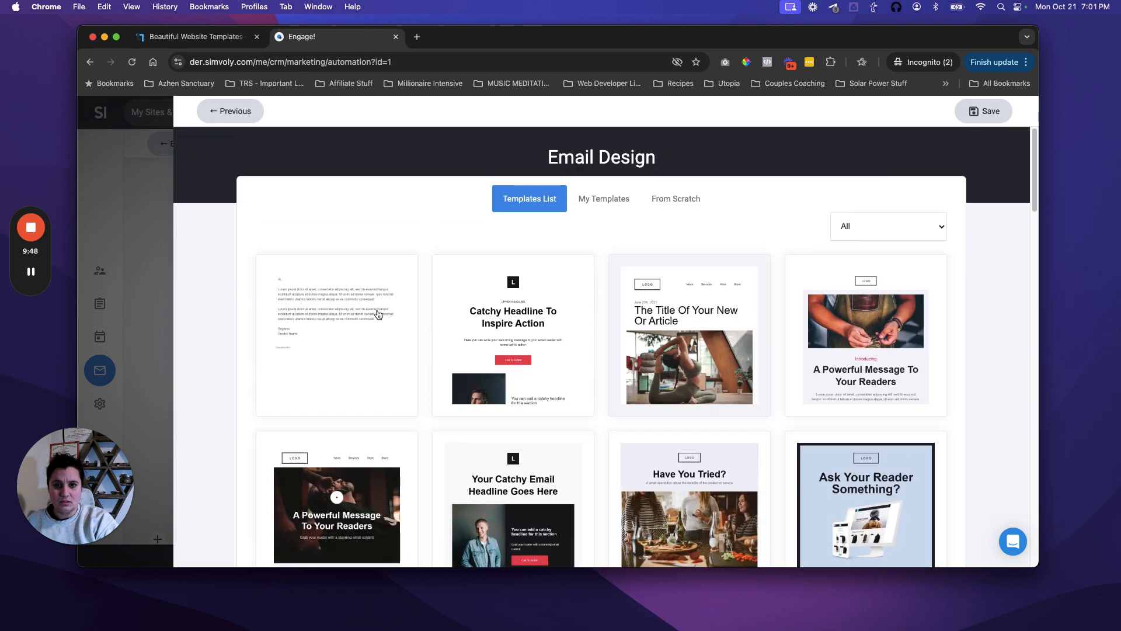
left_click(378, 316)
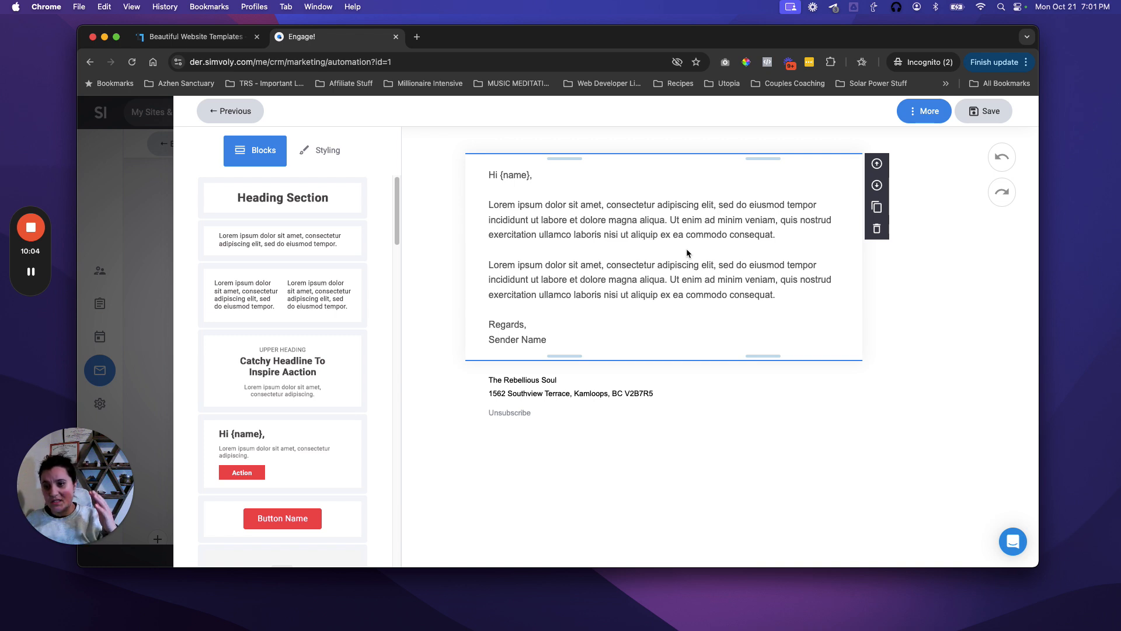
Step: Replace the greeting and both Lorem ipsum paragraphs with the new message beginning 'Thanks for being here'
left_click(580, 235)
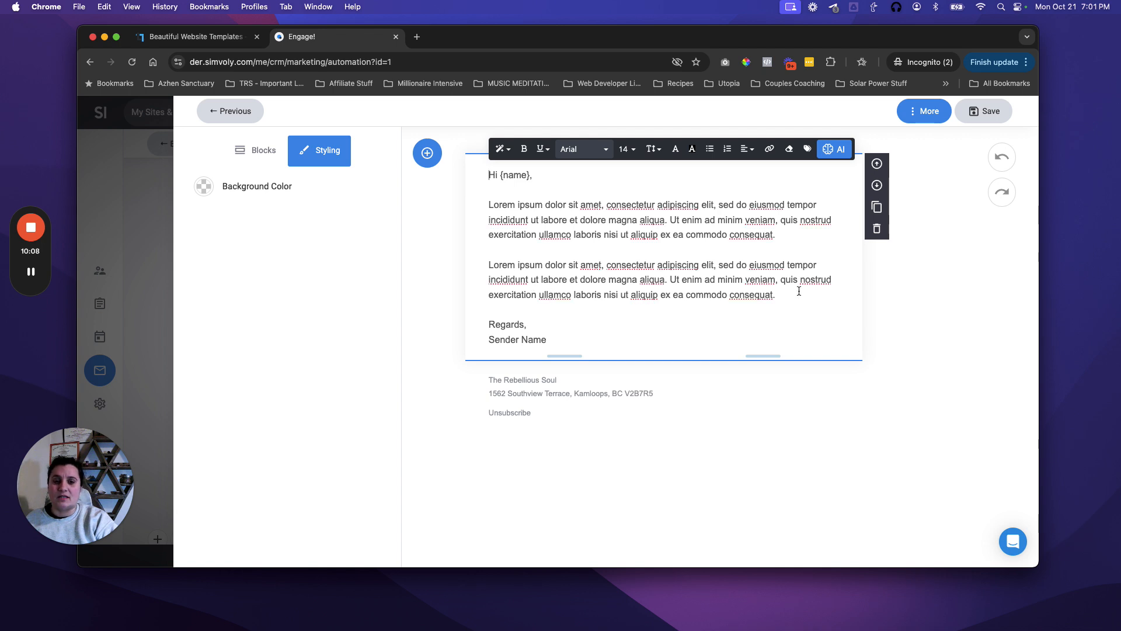
left_click_drag(791, 299, 539, 225)
left_click_drag(475, 190, 472, 180)
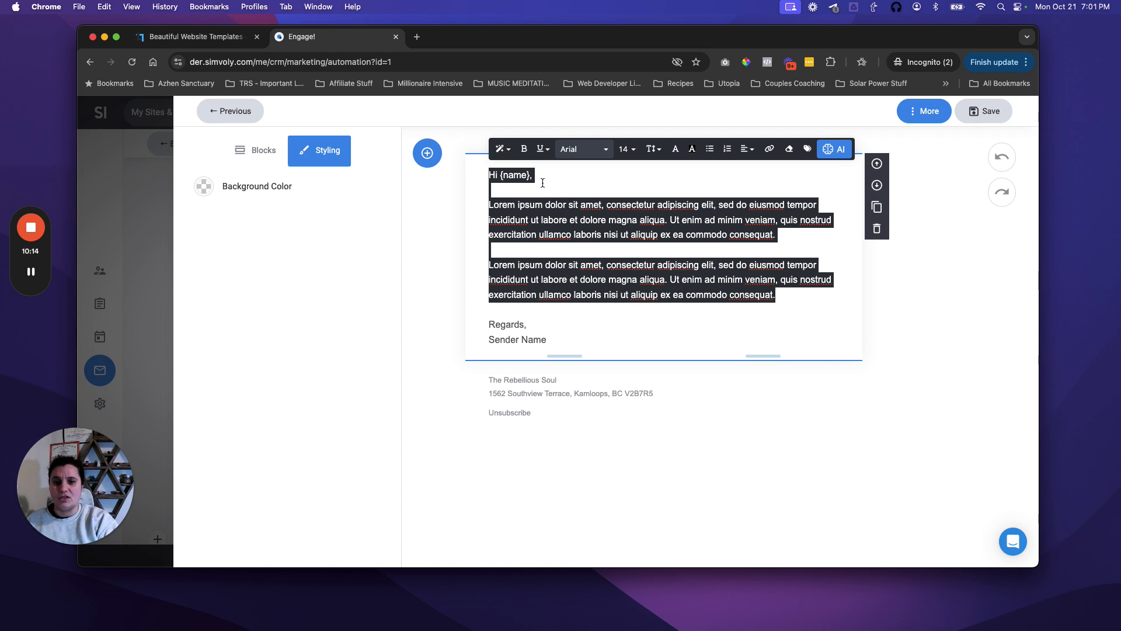
left_click(508, 178)
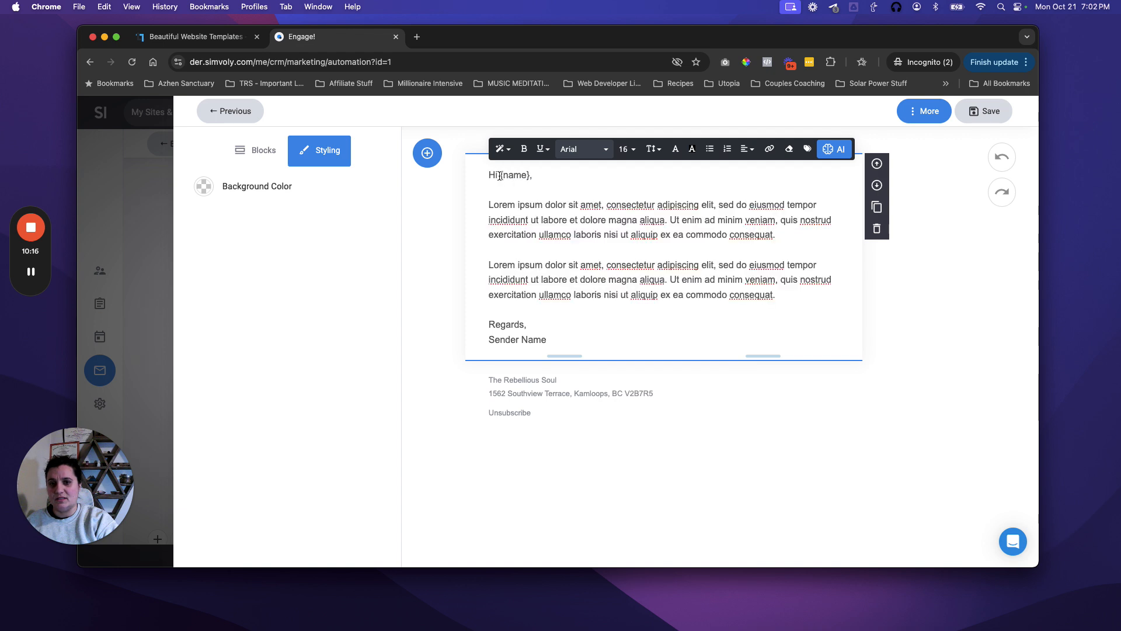
mouse_move(530, 176)
left_mouse_down()
mouse_move(499, 177)
mouse_move(531, 177)
left_mouse_up()
left_click(497, 176)
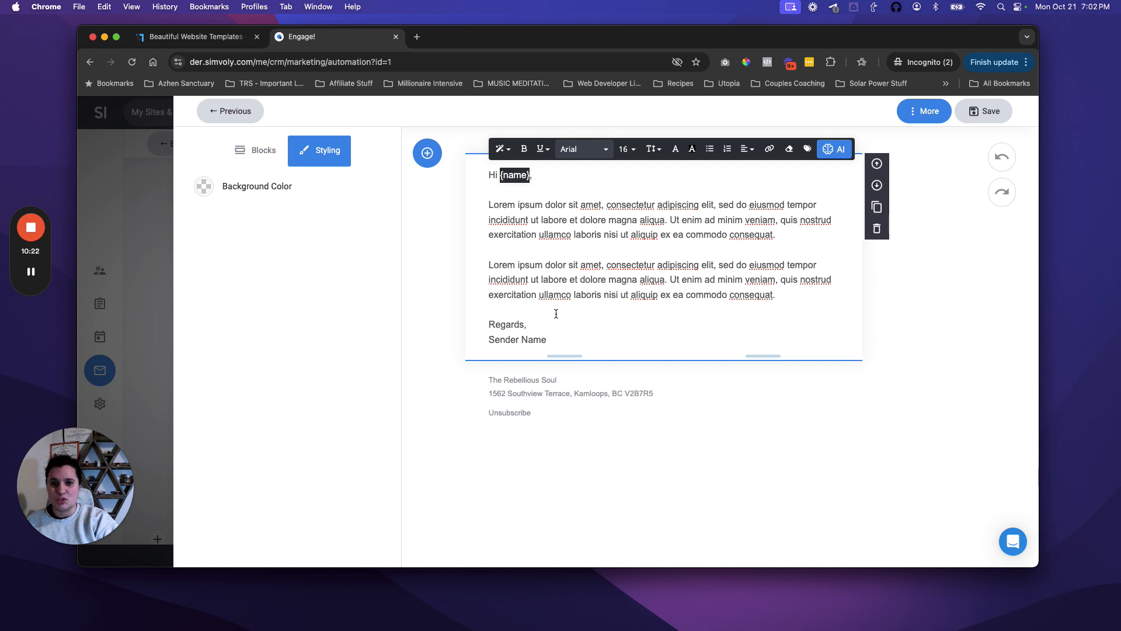
left_click(736, 295)
left_click_drag(788, 295, 678, 279)
left_click_drag(597, 251, 478, 174)
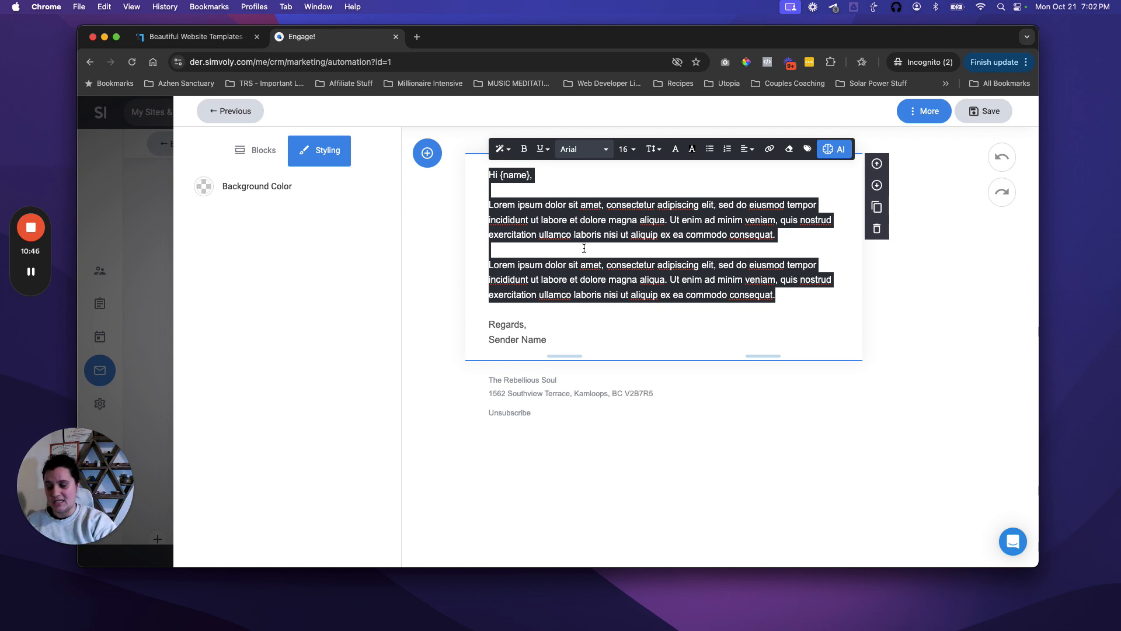
type("W")
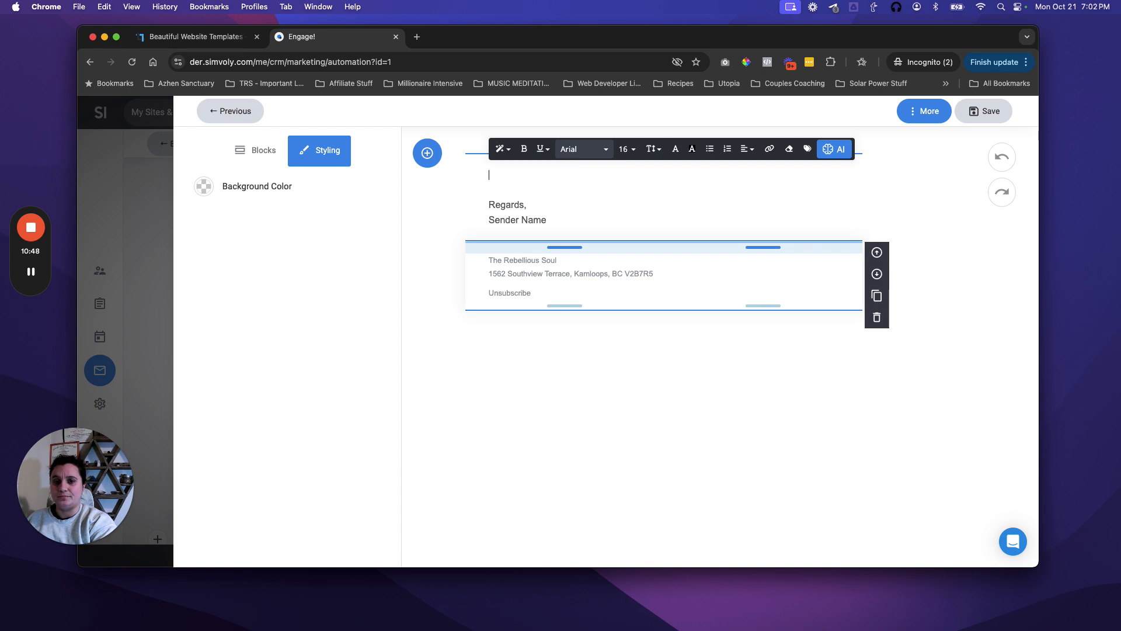
type("Thanks")
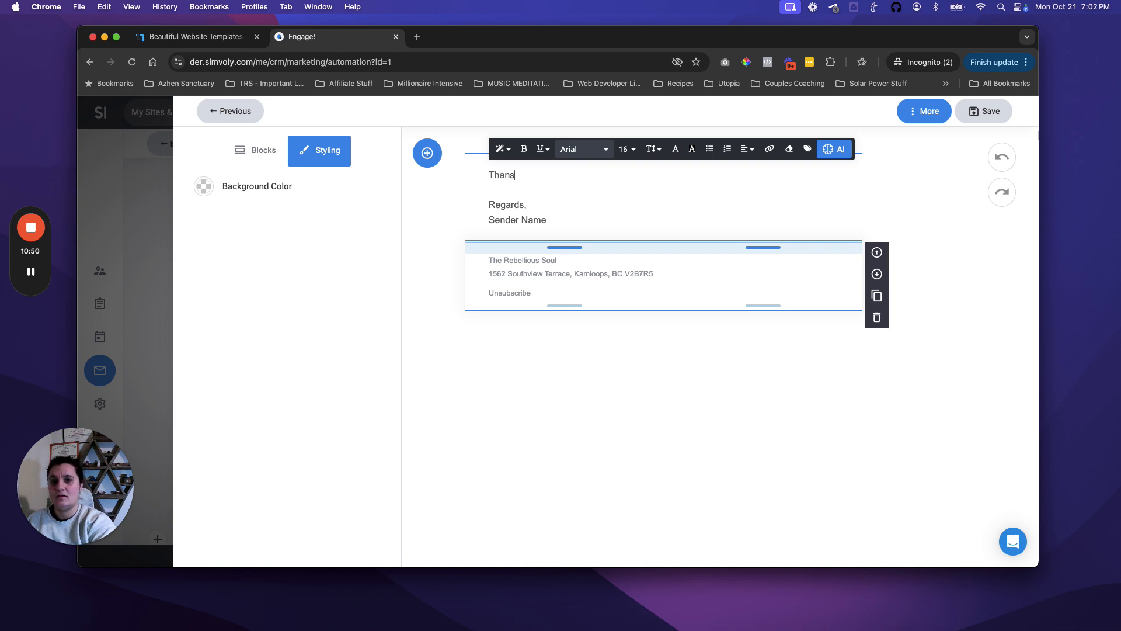
type(" for being here.")
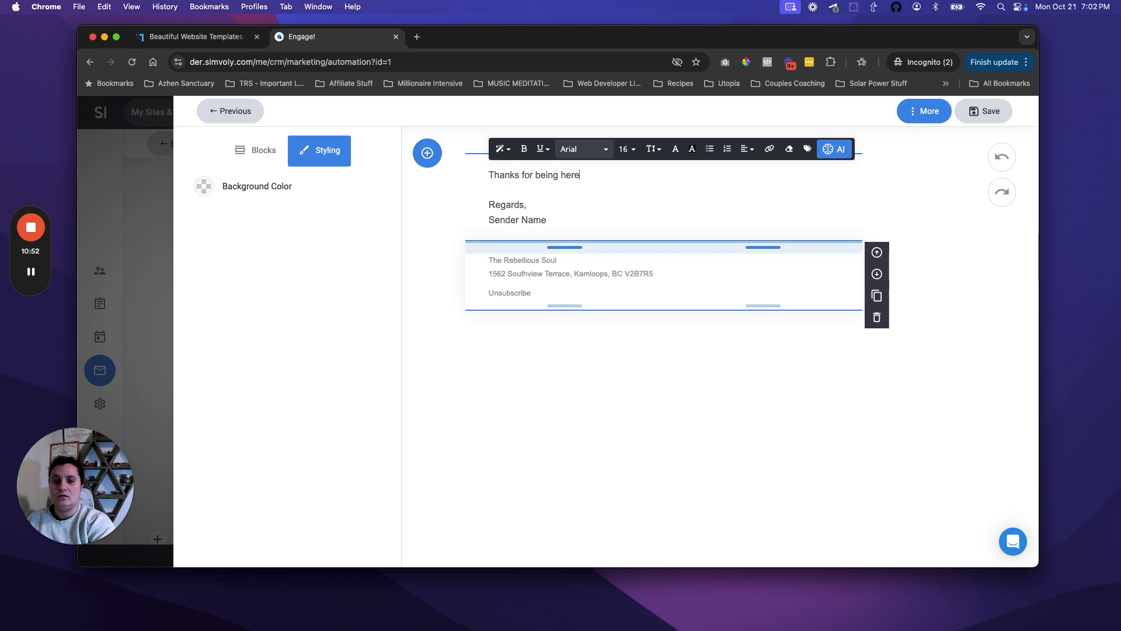
left_click(37, 278)
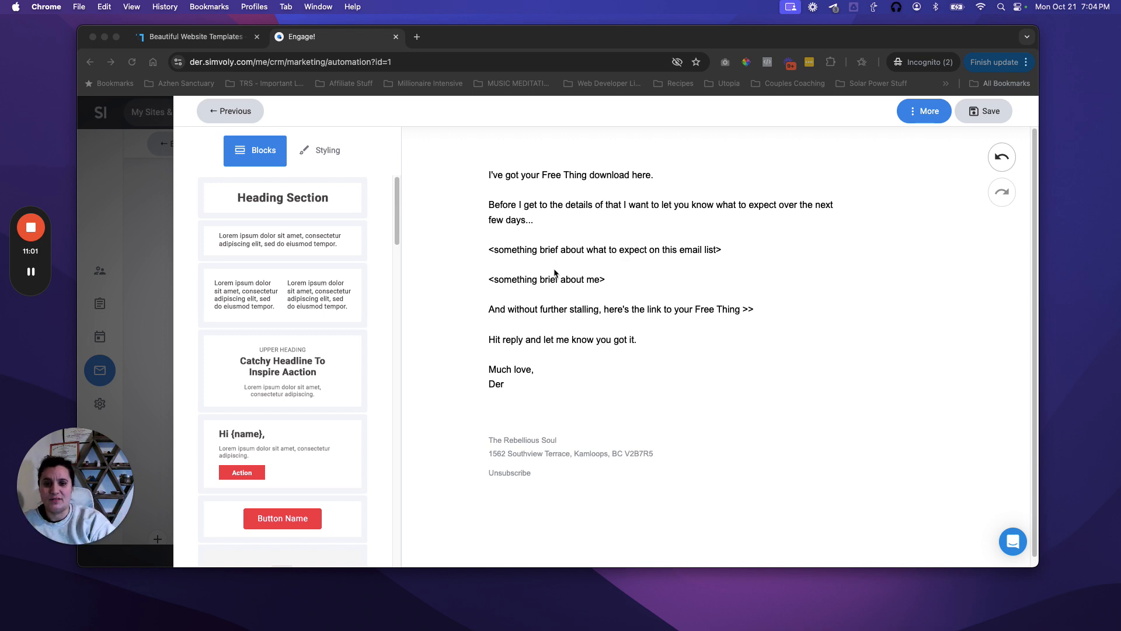
left_click(490, 175)
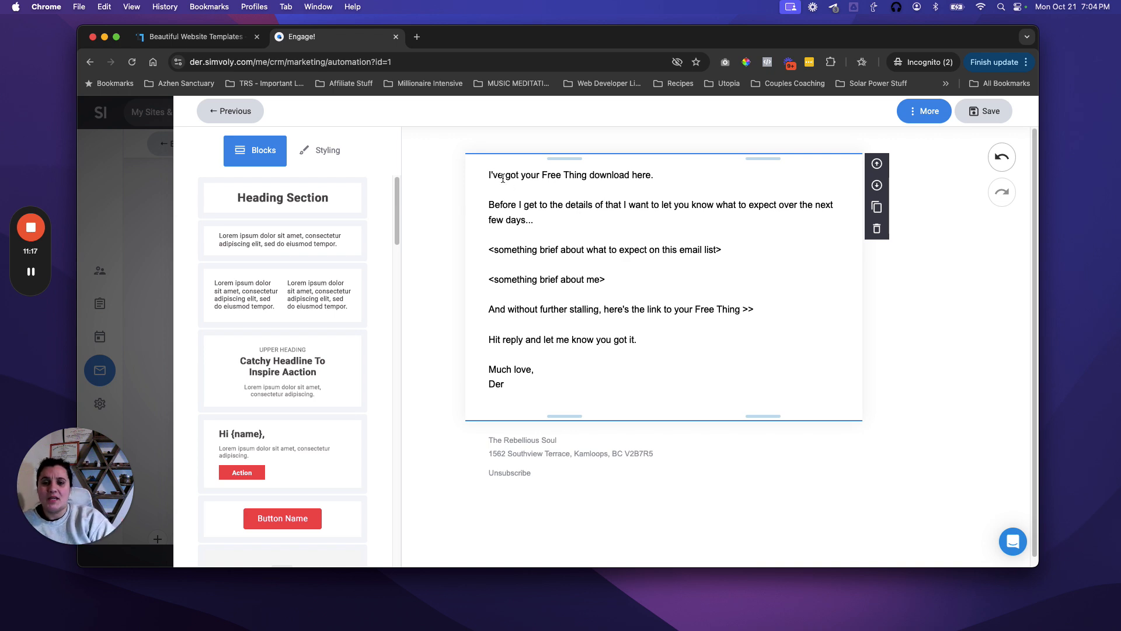
left_click_drag(489, 175, 520, 204)
left_click(514, 180)
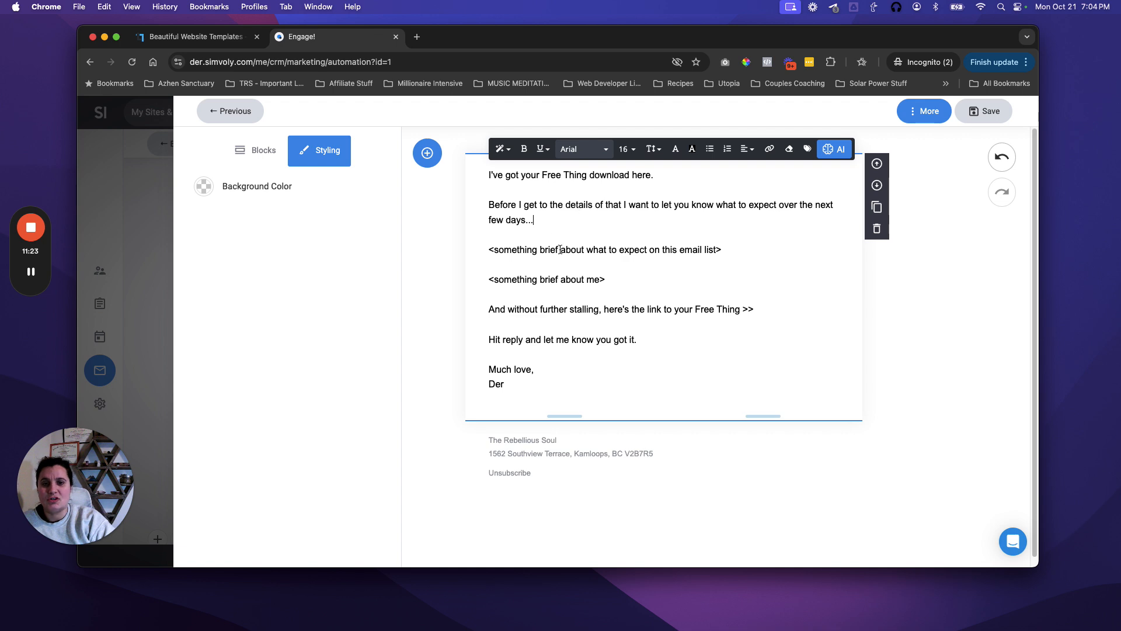
left_click(523, 259)
left_click(500, 251)
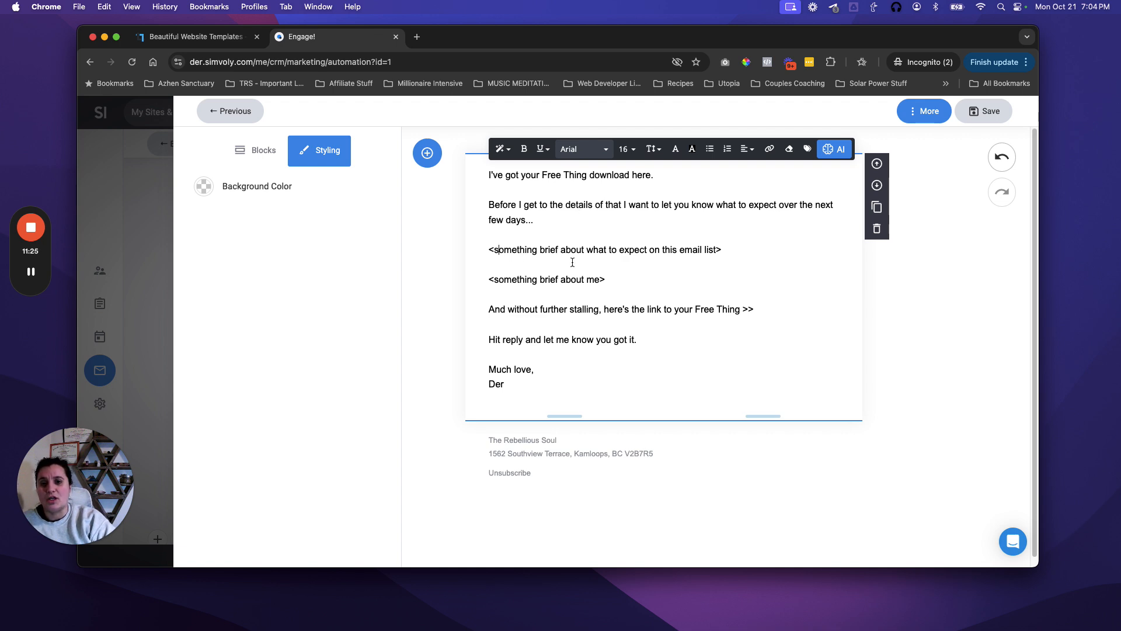
left_click_drag(729, 248, 512, 250)
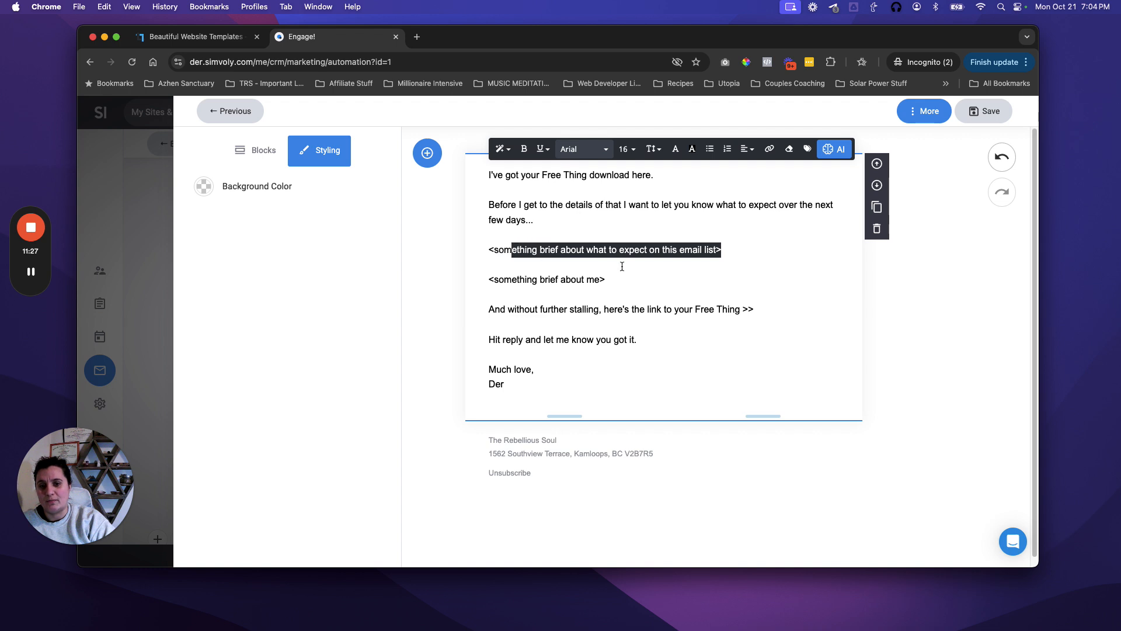
left_click(622, 267)
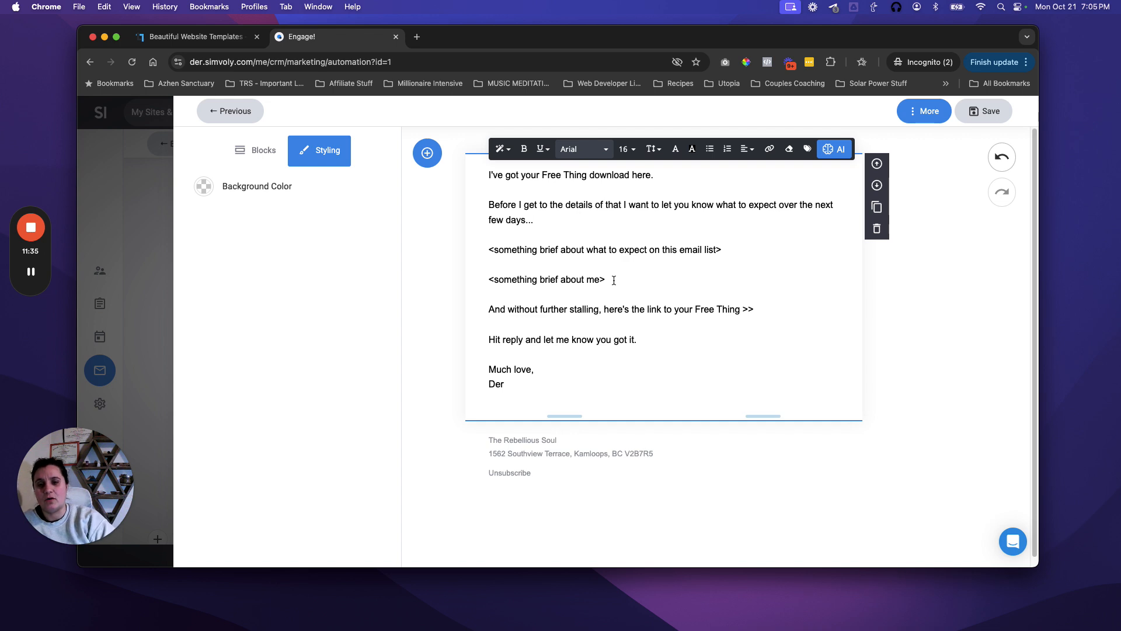
triple_click(587, 277)
left_click(642, 280)
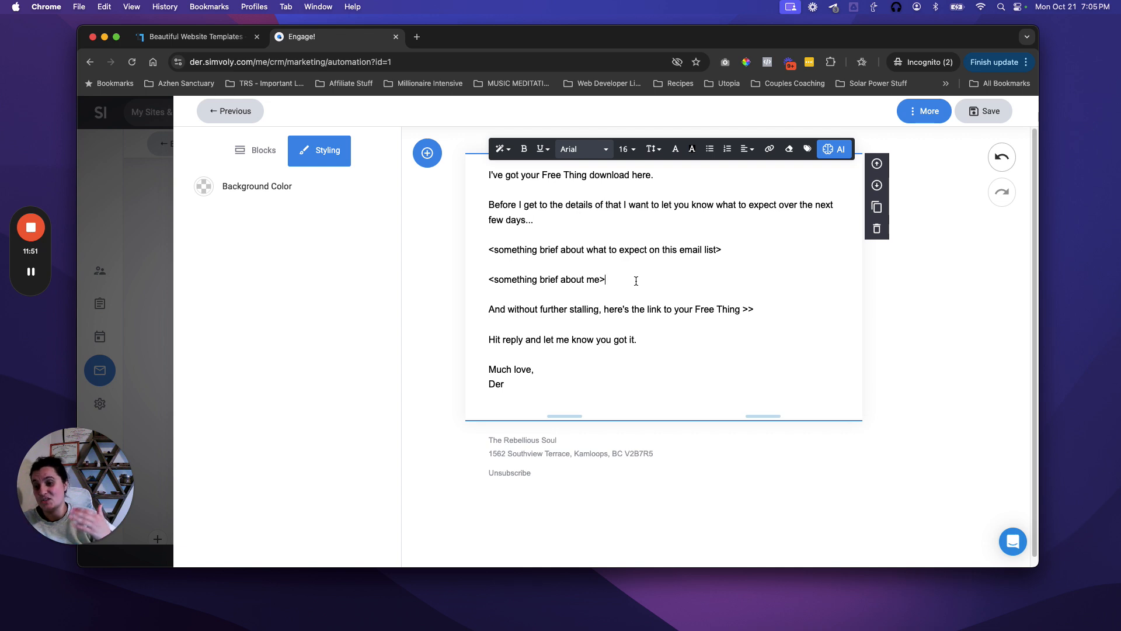
left_click_drag(621, 282, 489, 279)
left_click(659, 292)
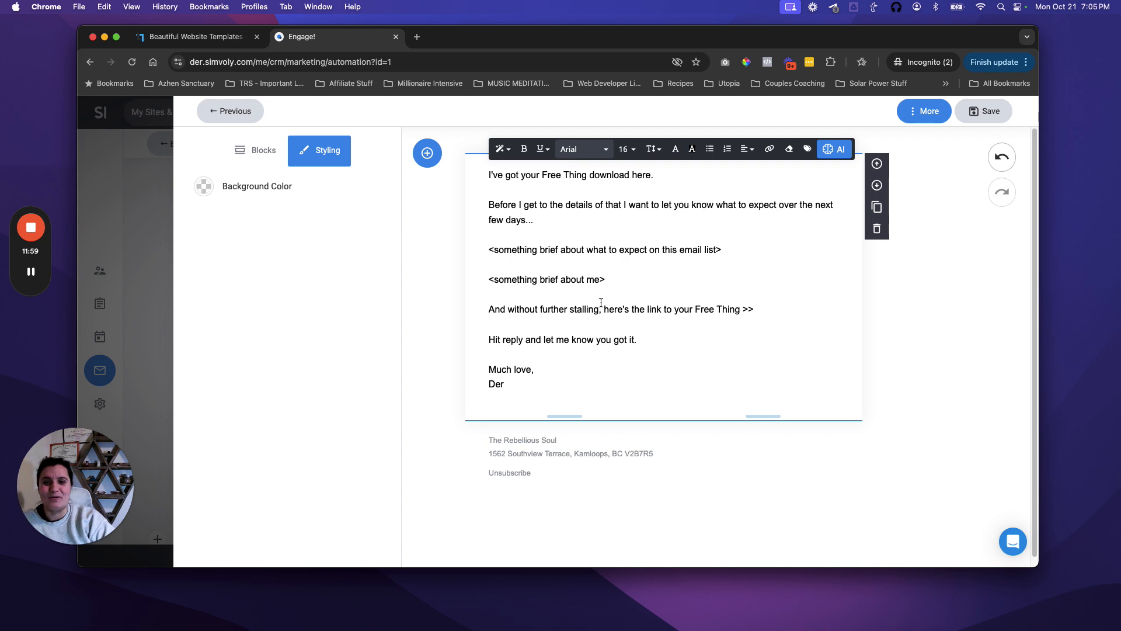
mouse_move(586, 308)
left_mouse_down()
mouse_move(756, 311)
mouse_move(604, 308)
left_mouse_up()
left_click(757, 316)
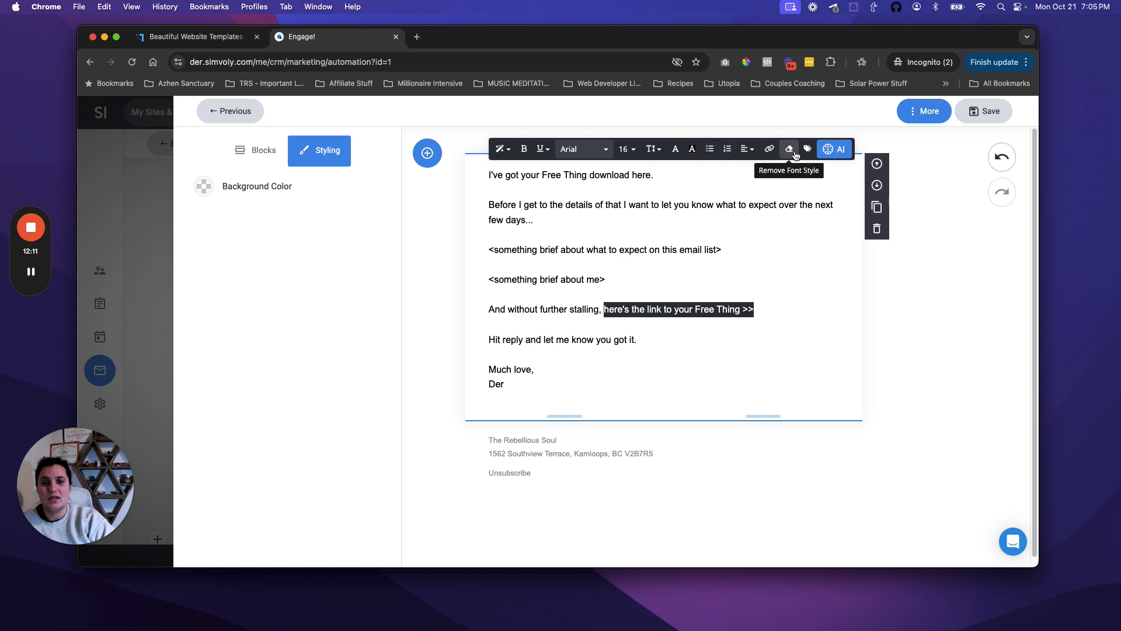
Step: Link the selected Free Thing phrase to the external URL drive.google.com
left_click(771, 151)
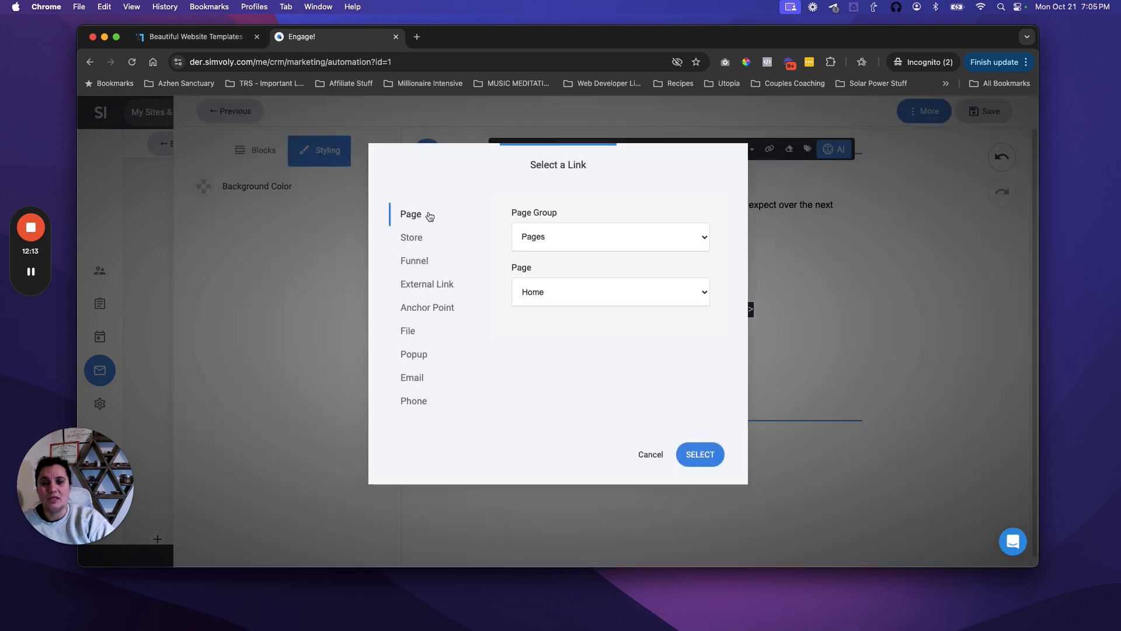
left_click(432, 286)
left_click(553, 288)
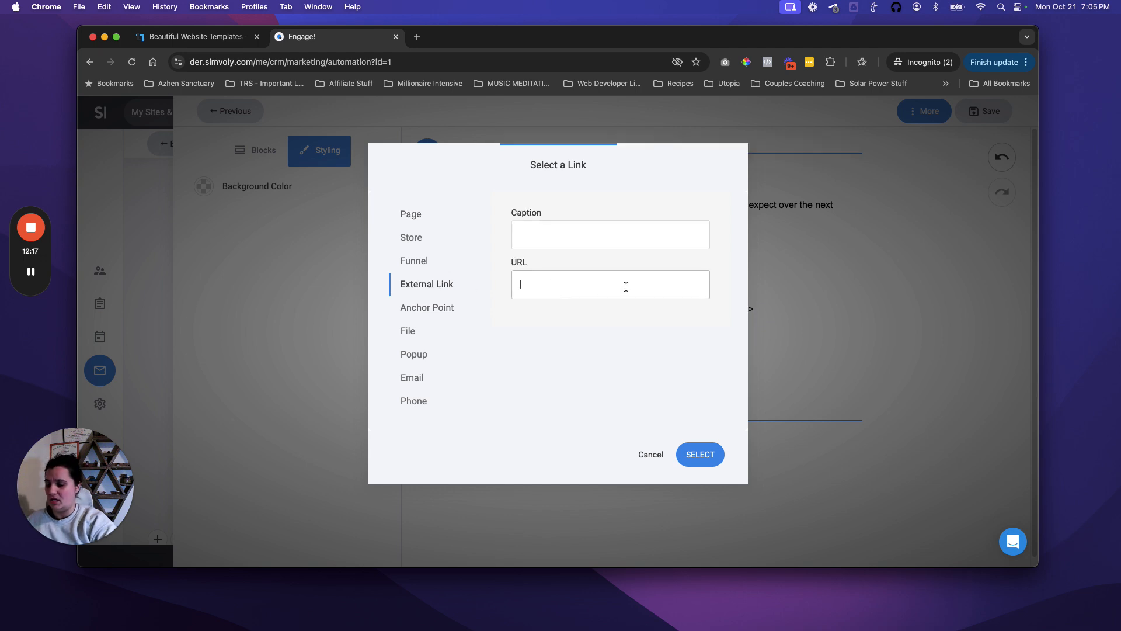
type("drive.google.com")
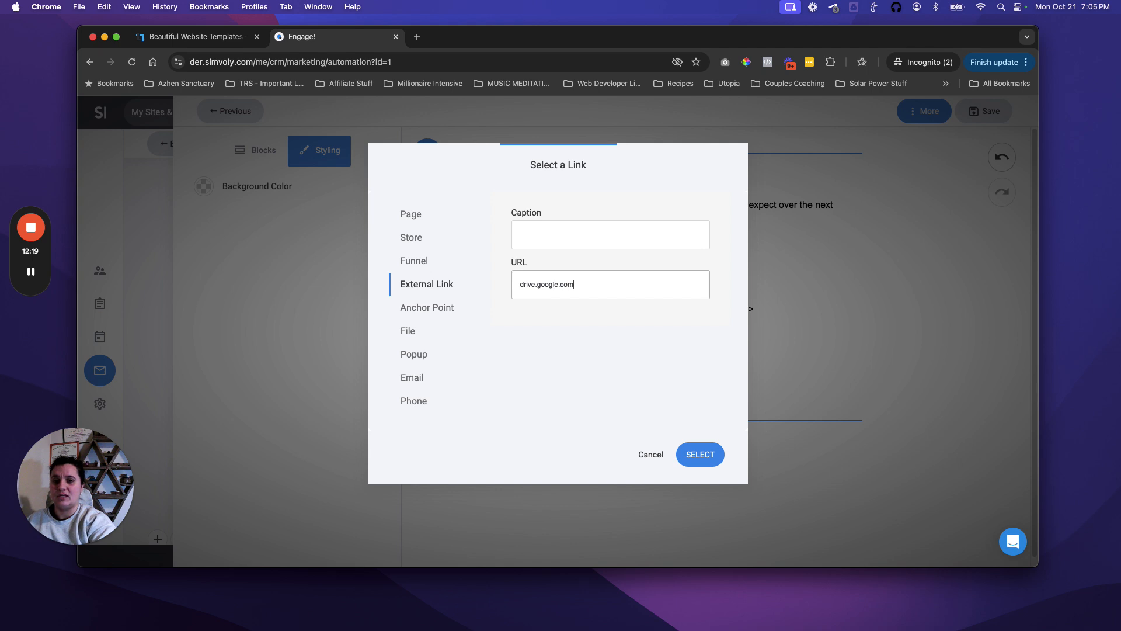
left_click(703, 455)
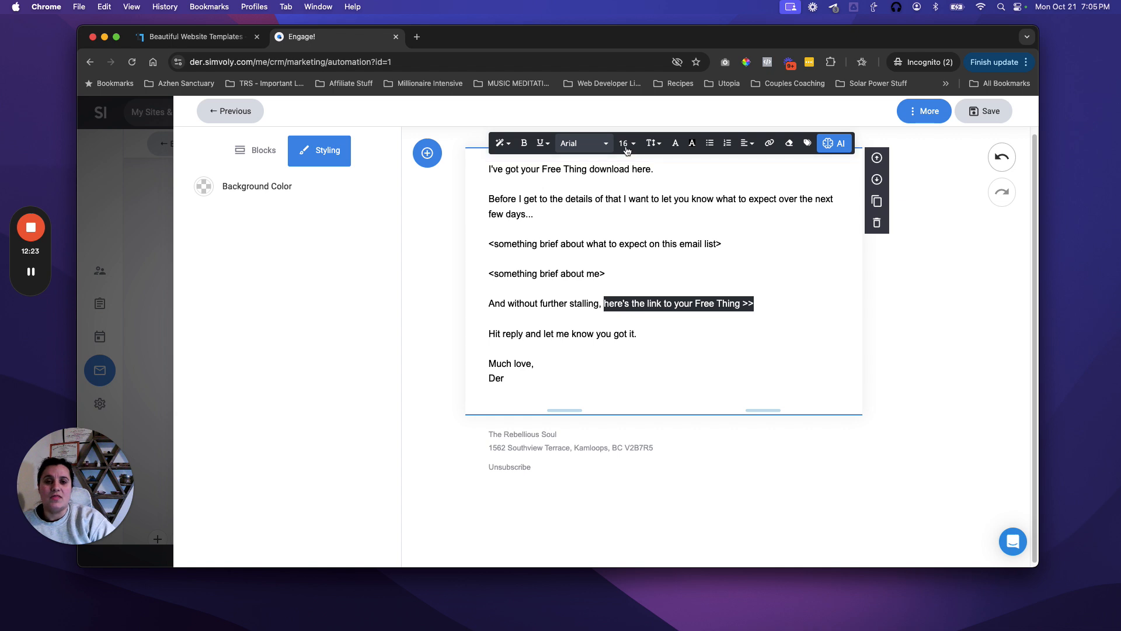
Step: Underline the linked phrase and colour it blue
left_click(542, 148)
left_click(533, 182)
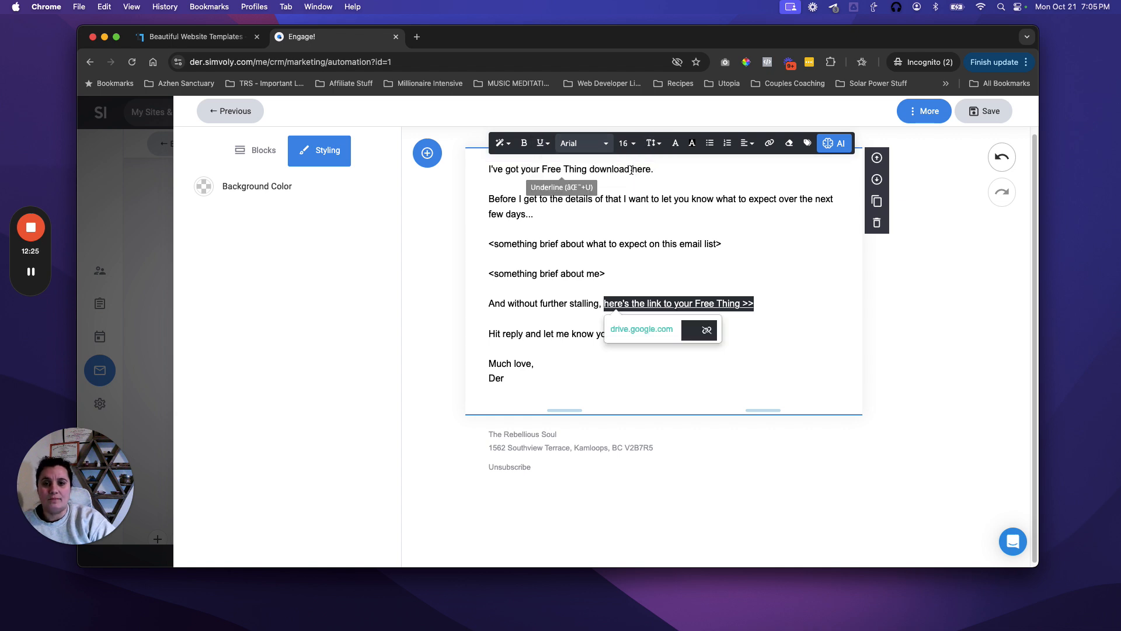
left_click(675, 149)
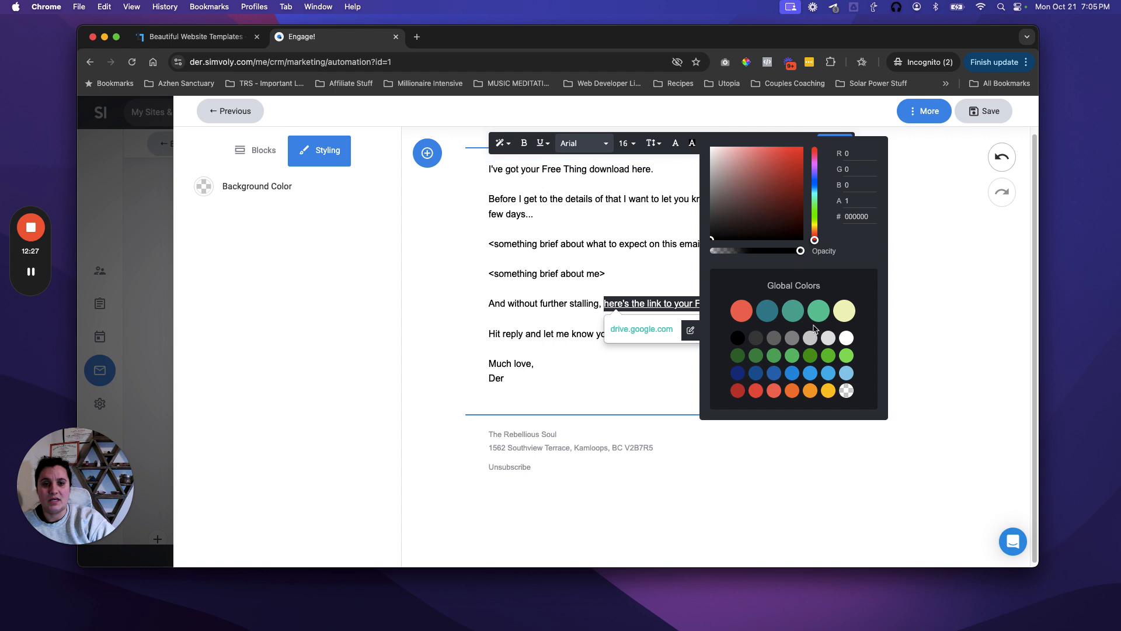
left_click(810, 372)
left_click(695, 346)
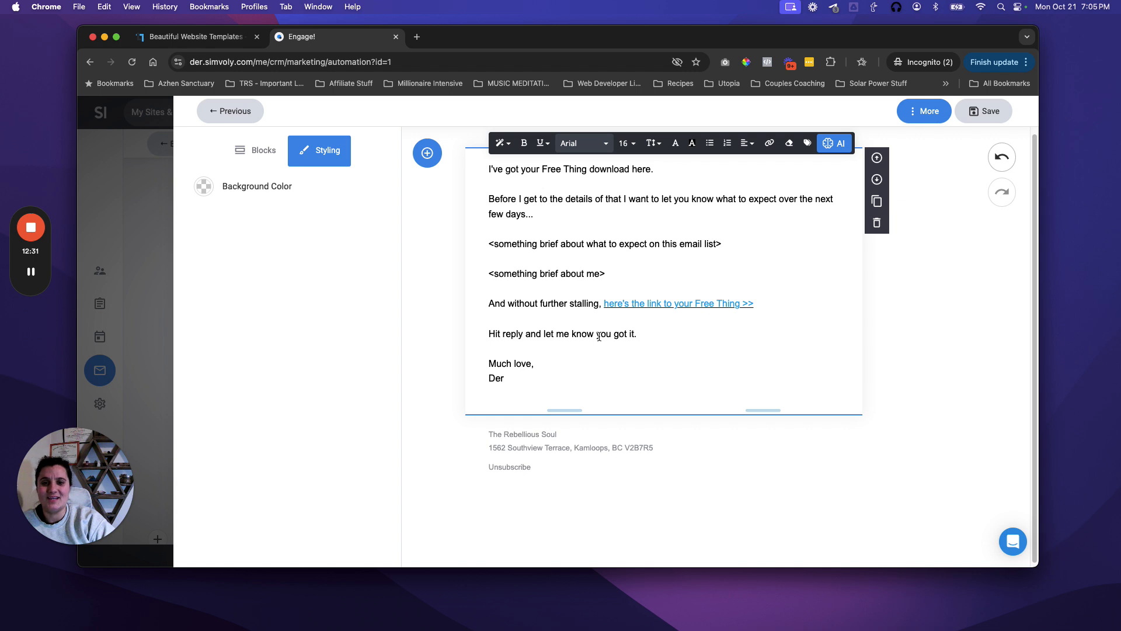
left_click_drag(637, 334, 486, 333)
left_click(496, 334)
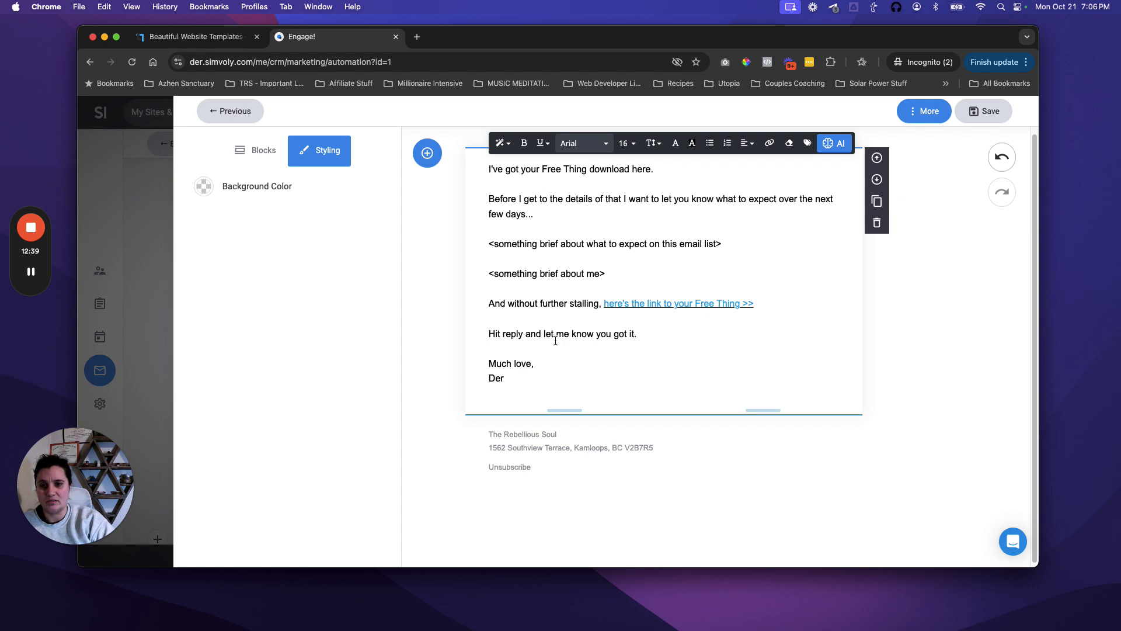
Step: Save the email, preview it at desktop and mobile widths, then save and exit the editor
left_click(915, 111)
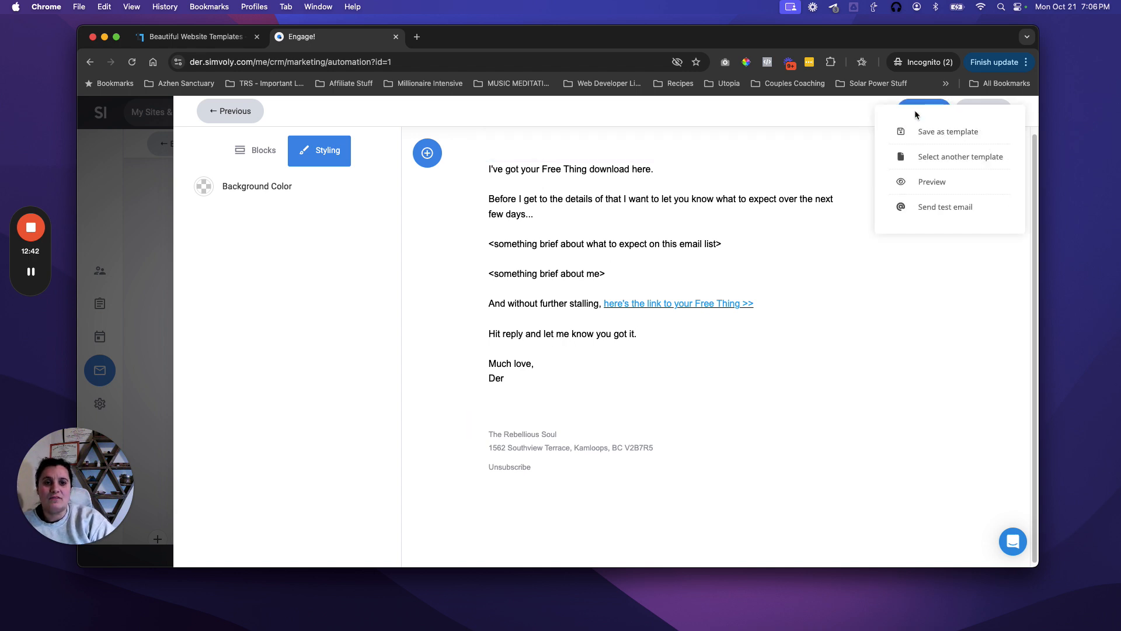
left_click(928, 181)
left_click(612, 336)
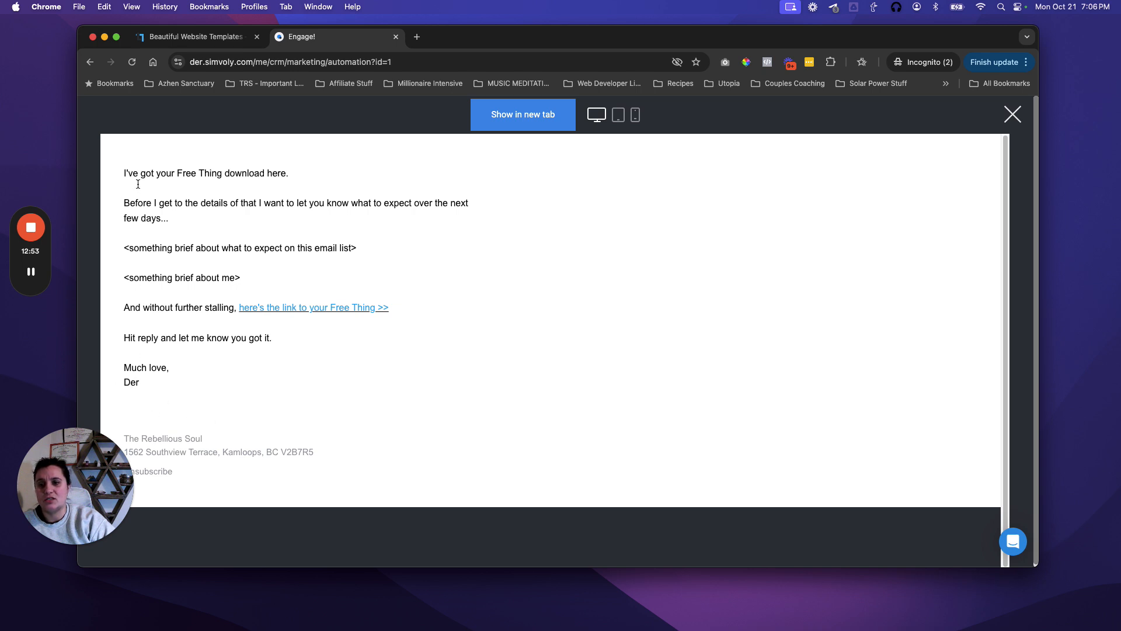
left_click(636, 115)
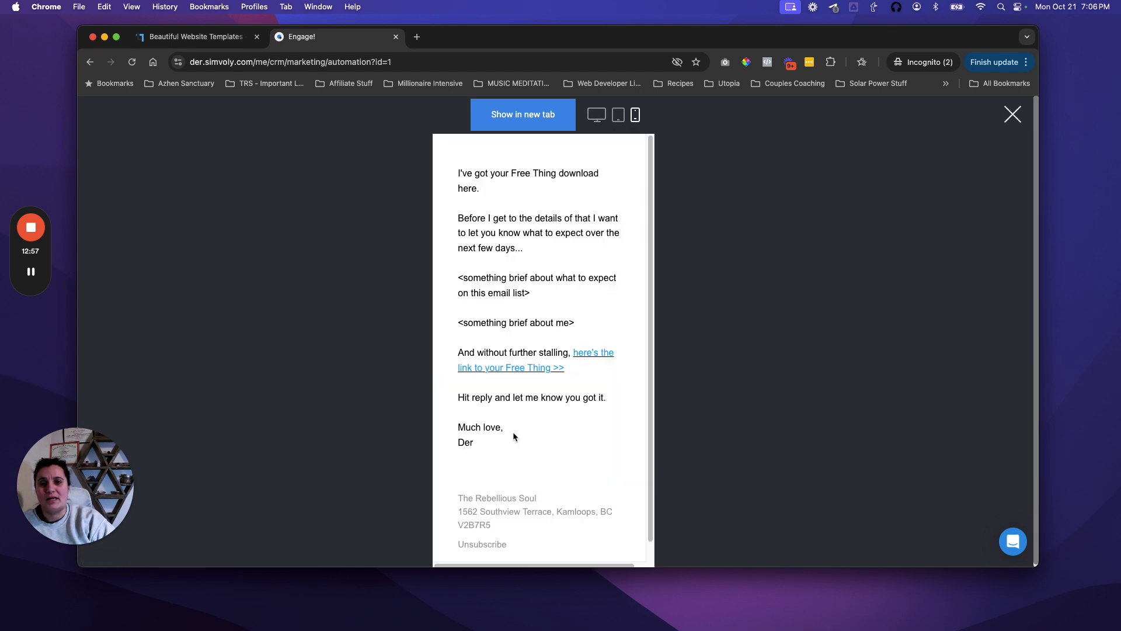
left_click(1013, 115)
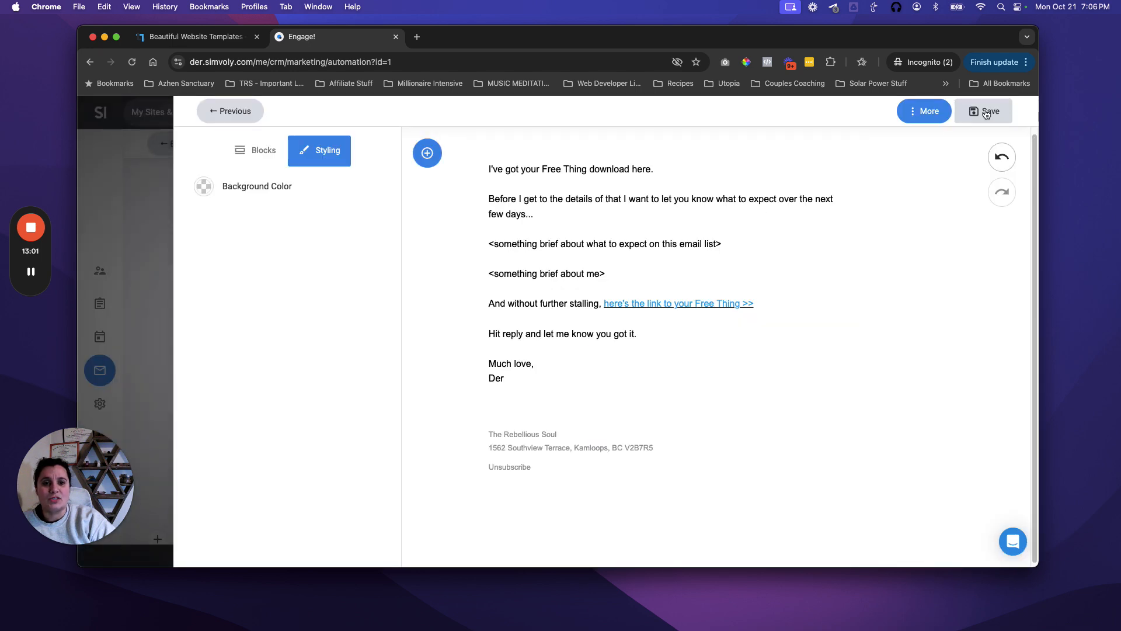
left_click(985, 111)
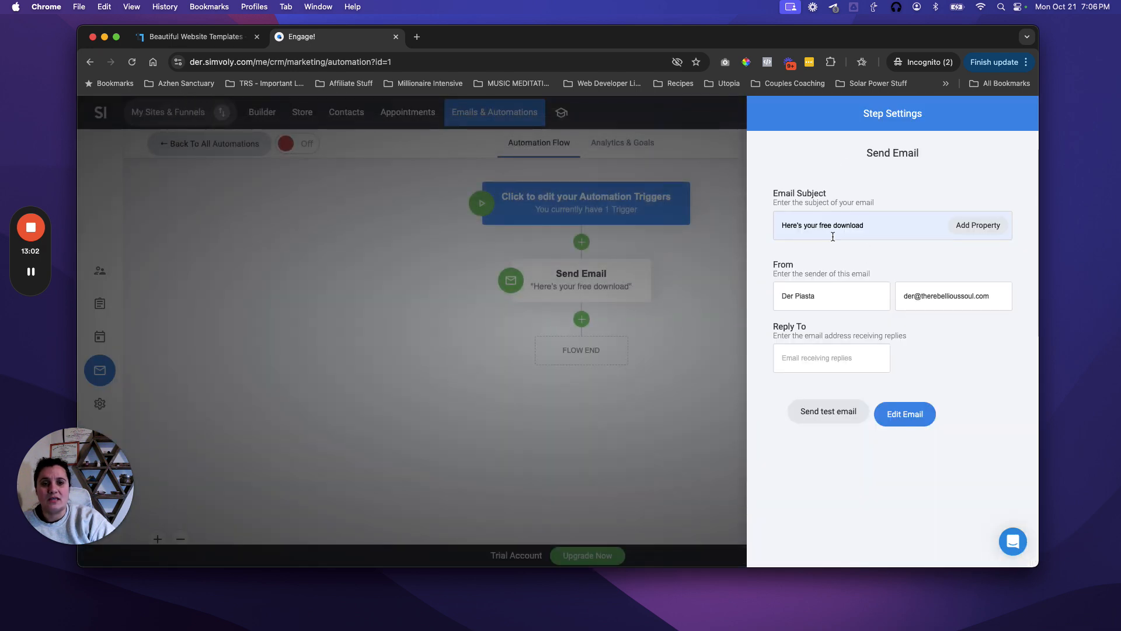
Step: Save the Deliver Lead Magnet automation and confirm switching it on, triggering the unverified-domain warning
left_click(609, 424)
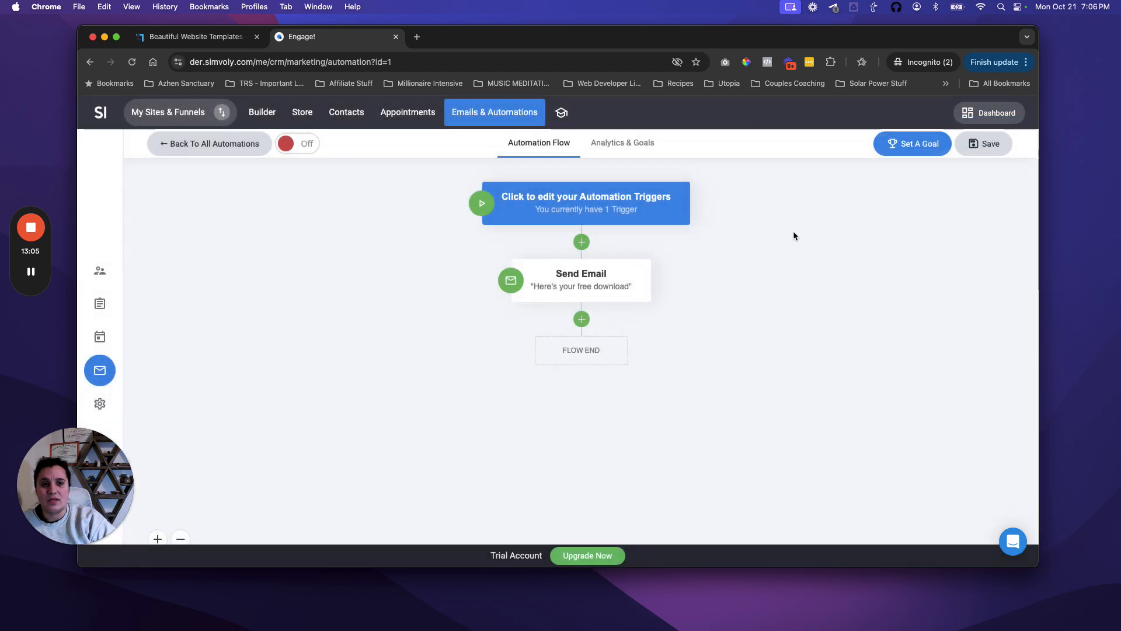
left_click(981, 145)
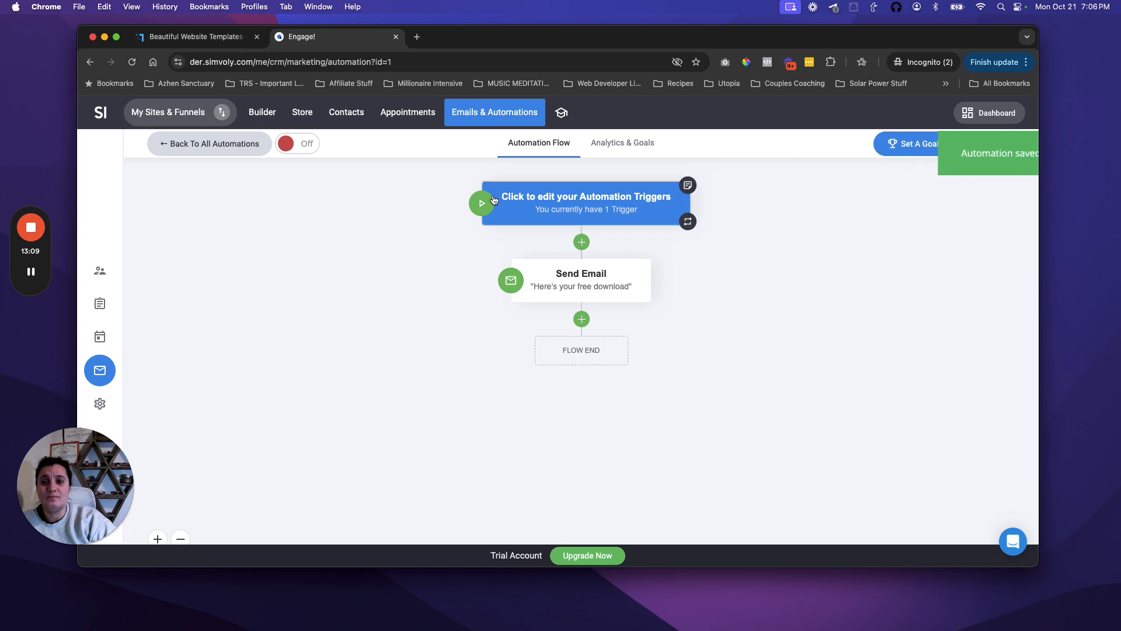
left_click(291, 146)
left_click(618, 345)
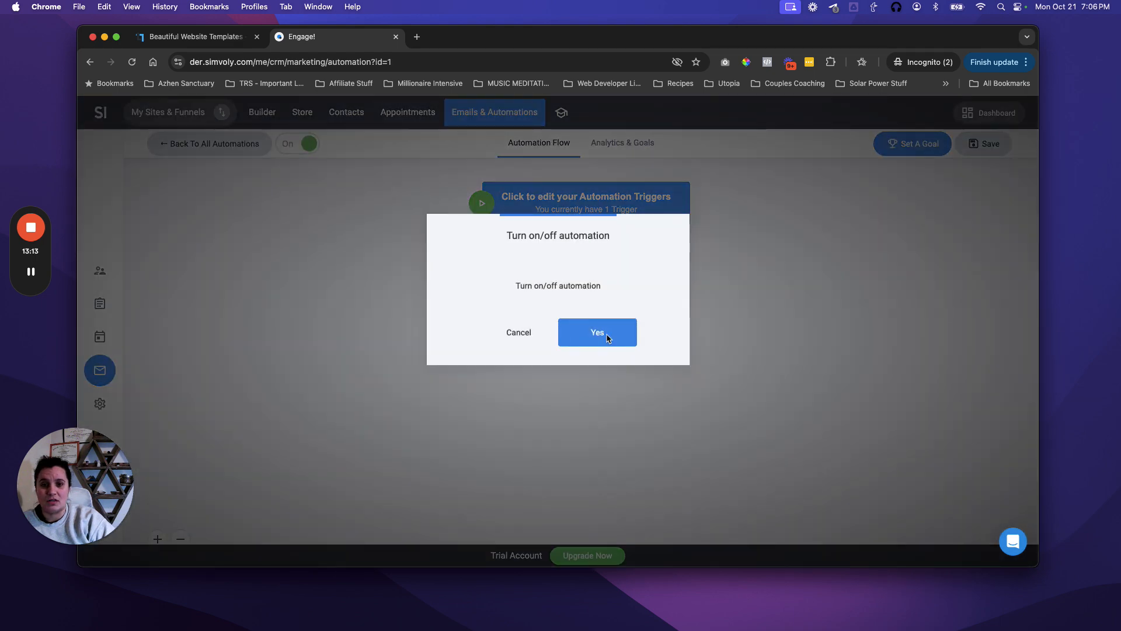
left_click_drag(487, 303, 623, 333)
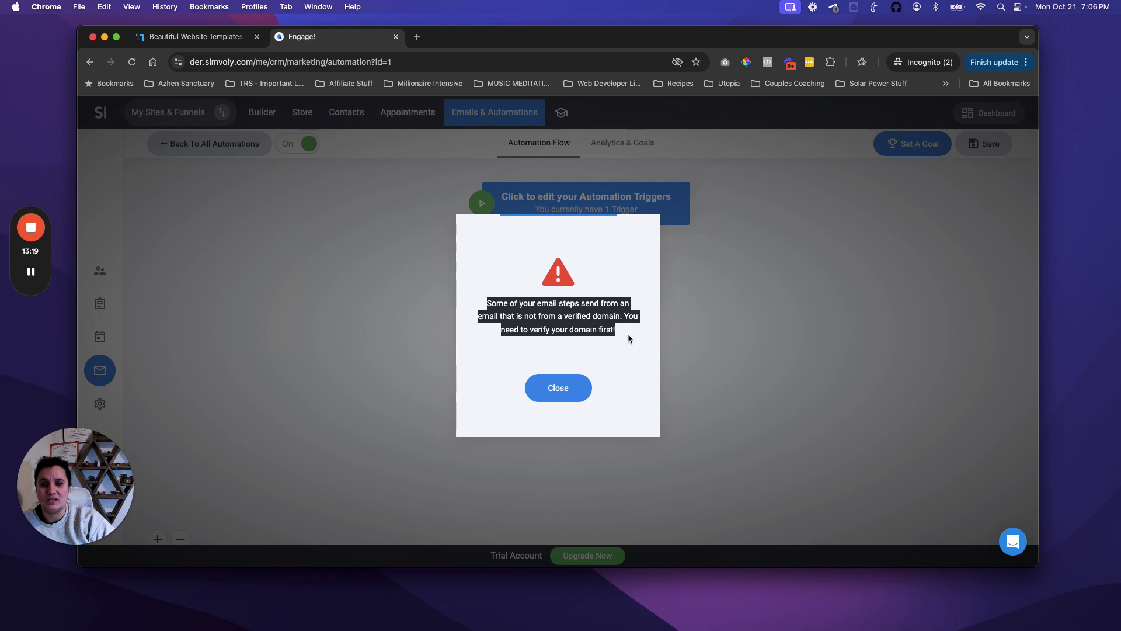
Step: Dismiss the domain warning, return to all automations, and open the email marketing settings
left_click(580, 334)
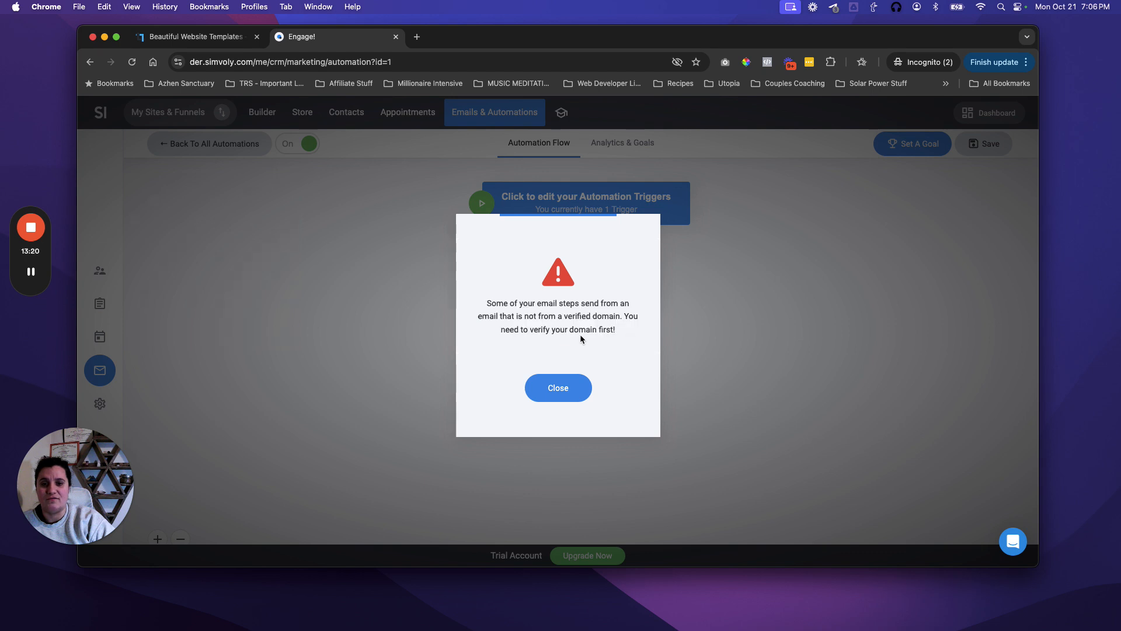
left_click(558, 393)
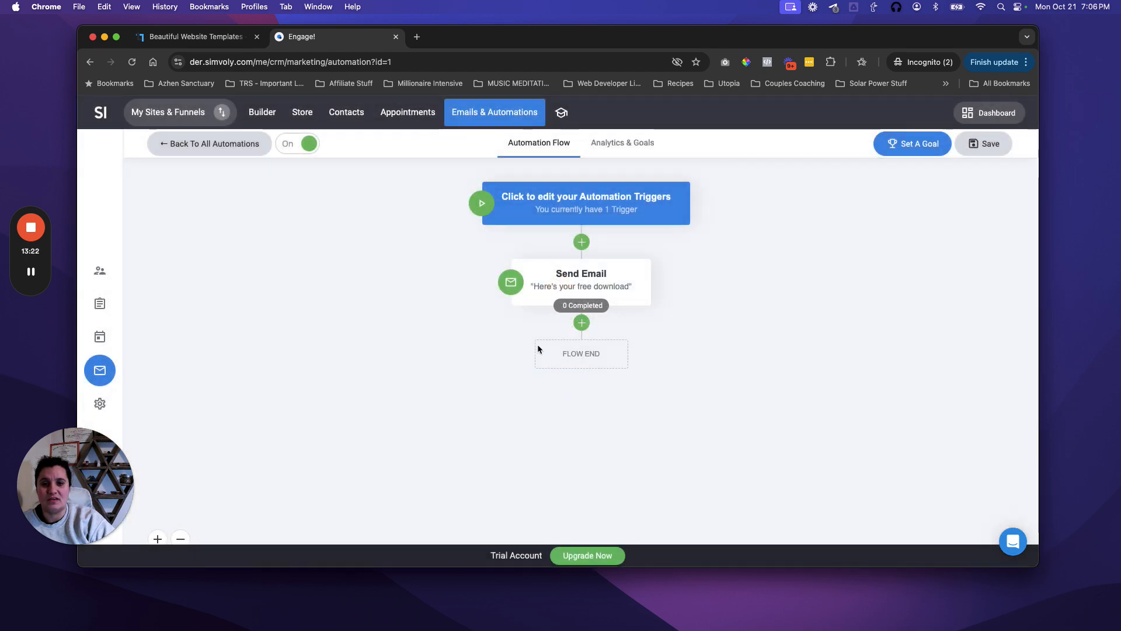
left_click(218, 146)
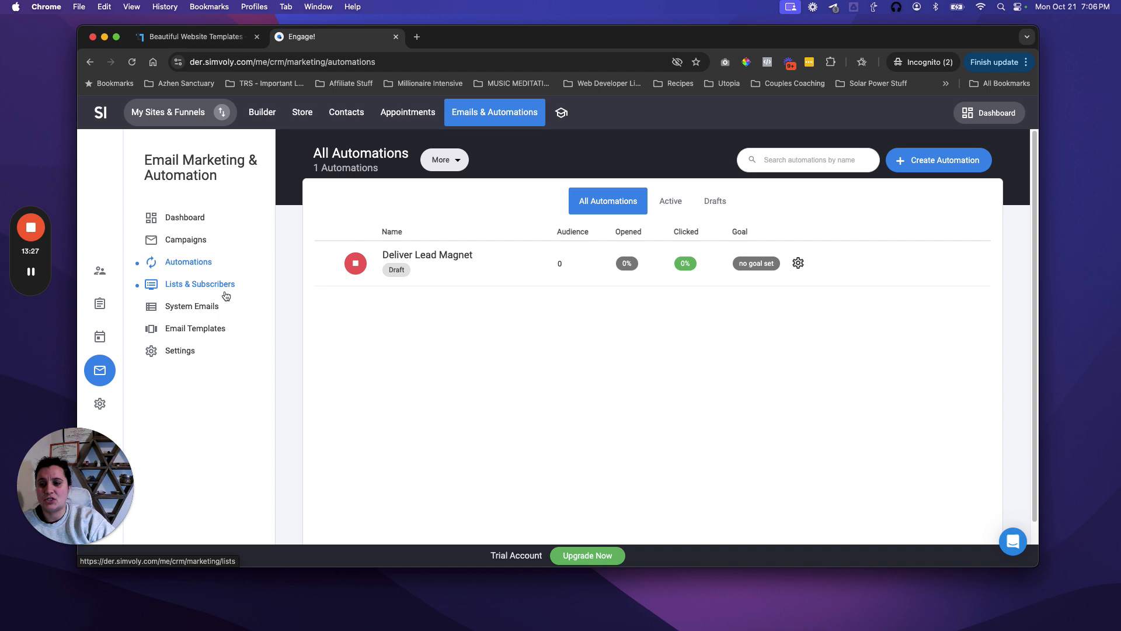
left_click(178, 352)
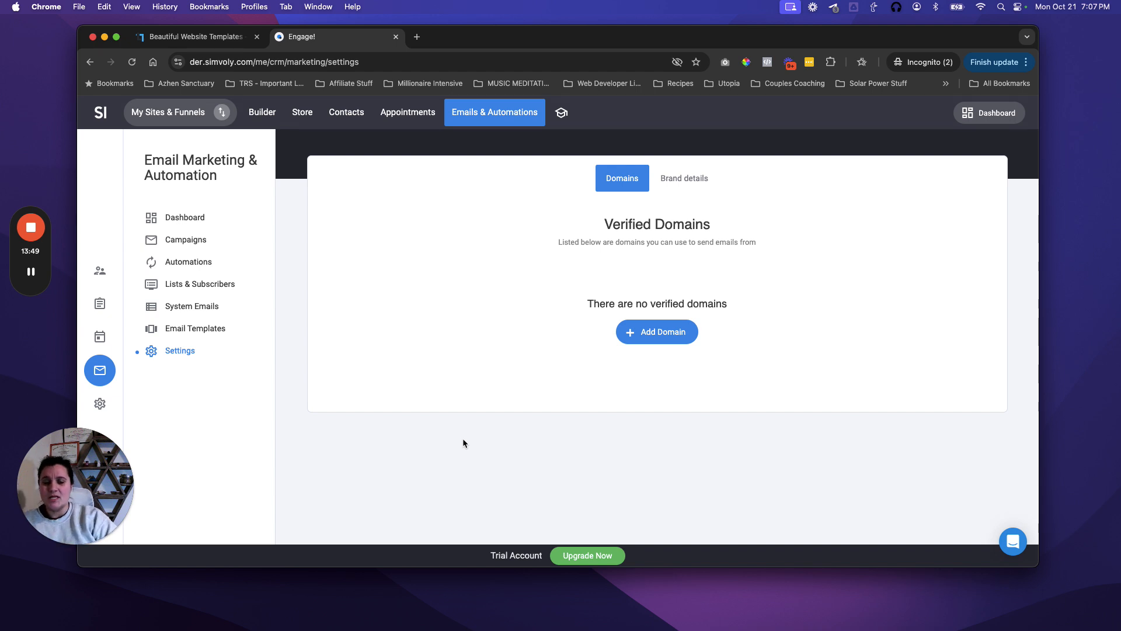
Step: Add therebellioussoul.com as a new sending domain and submit it for verification
left_click(664, 338)
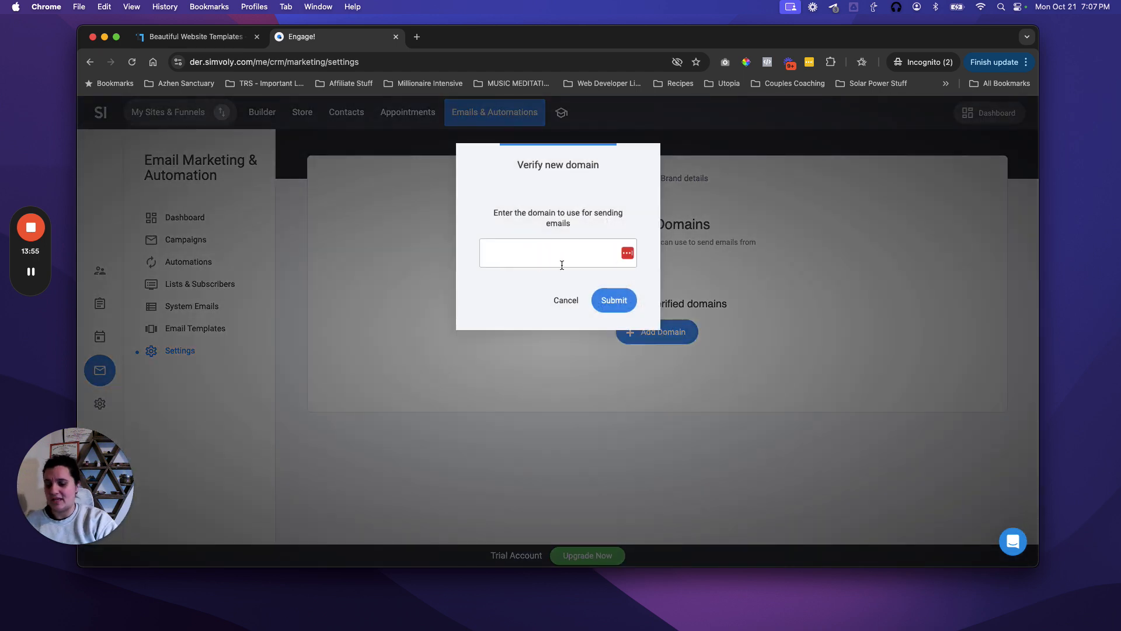
type("the")
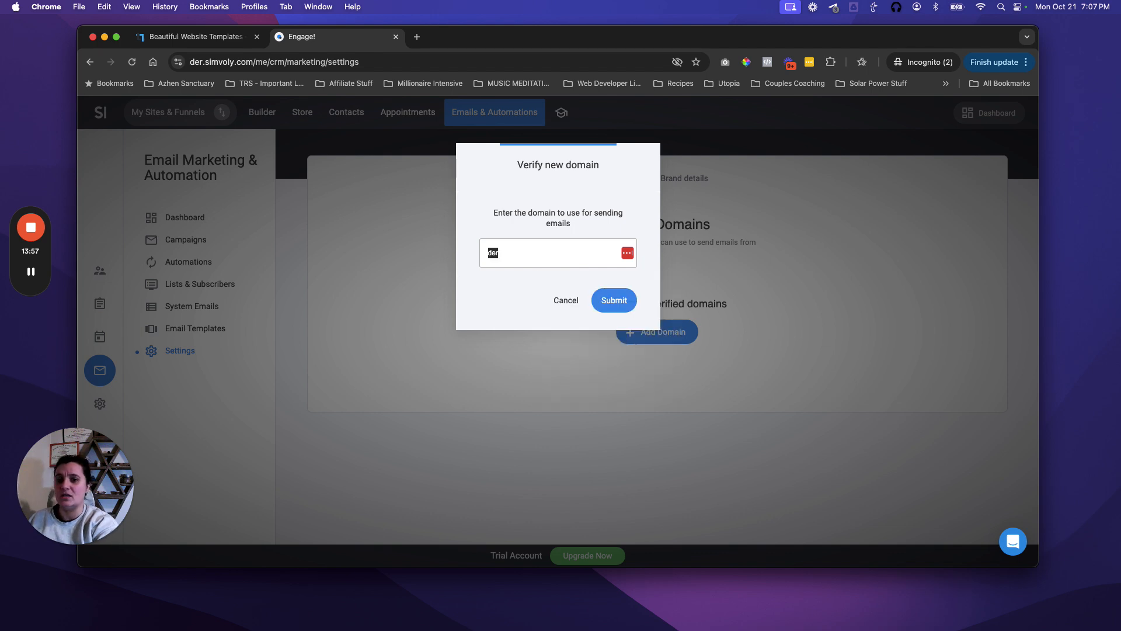
type("rebellioussou")
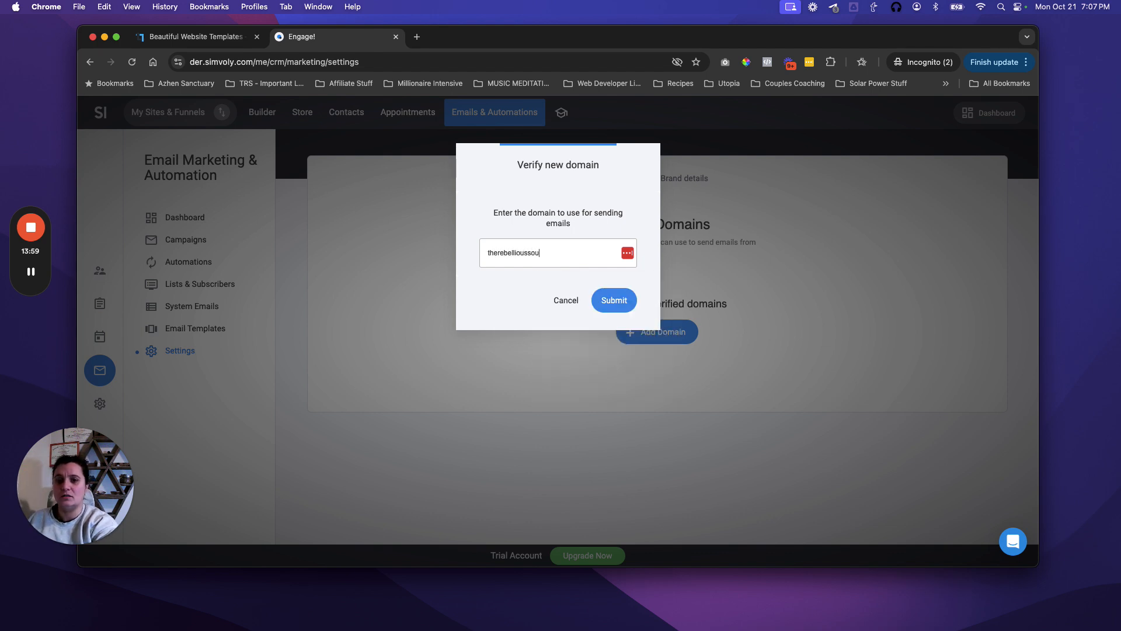
type("l.com")
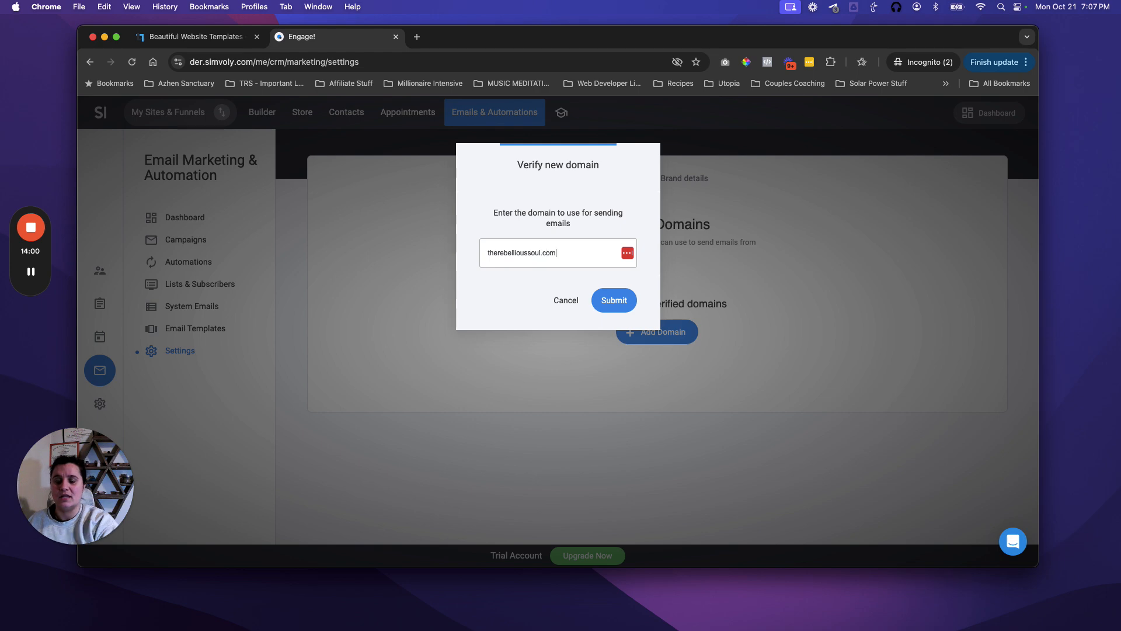
left_click(605, 301)
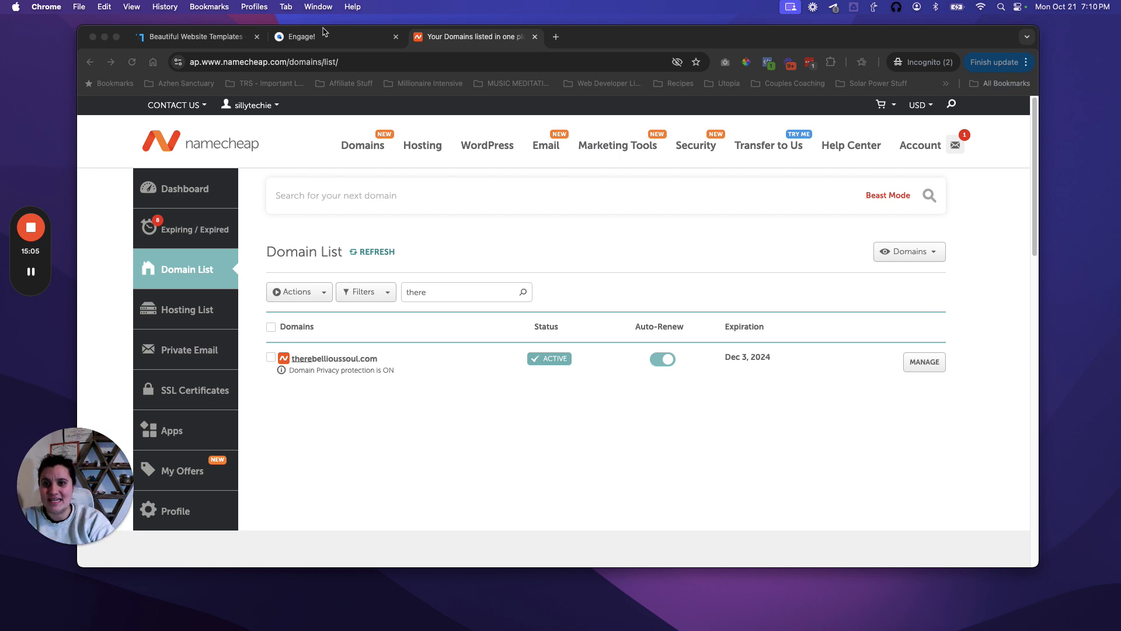
Step: Review Simvoly's TXT and DKIM CNAME verification records, then go to the Namecheap domain list
left_click(310, 39)
left_click(311, 39)
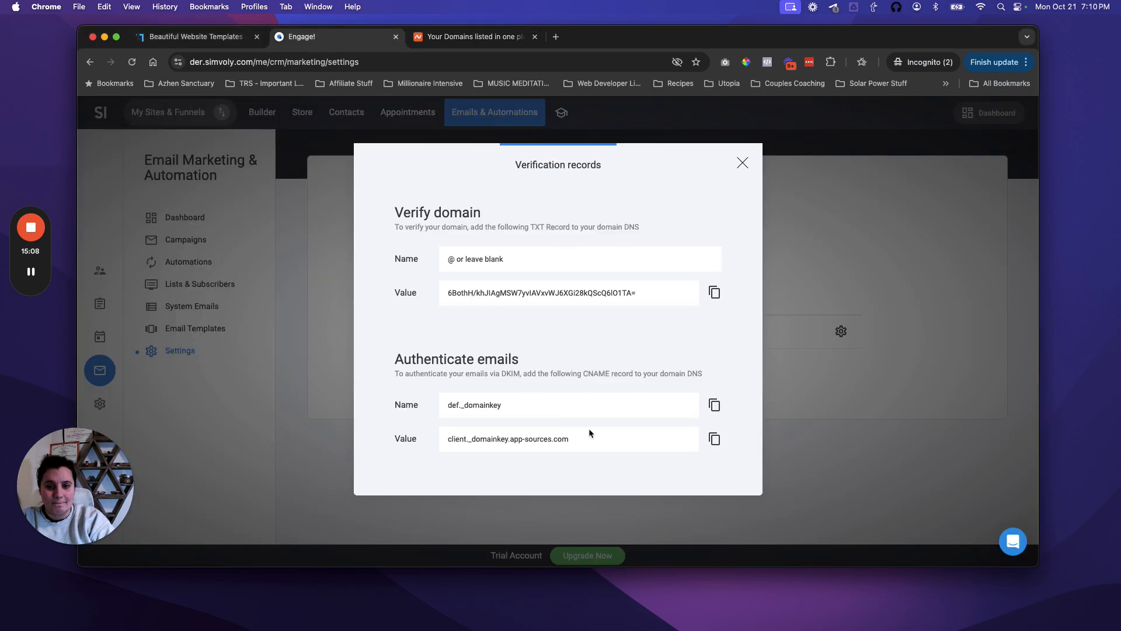
left_click_drag(708, 377, 684, 374)
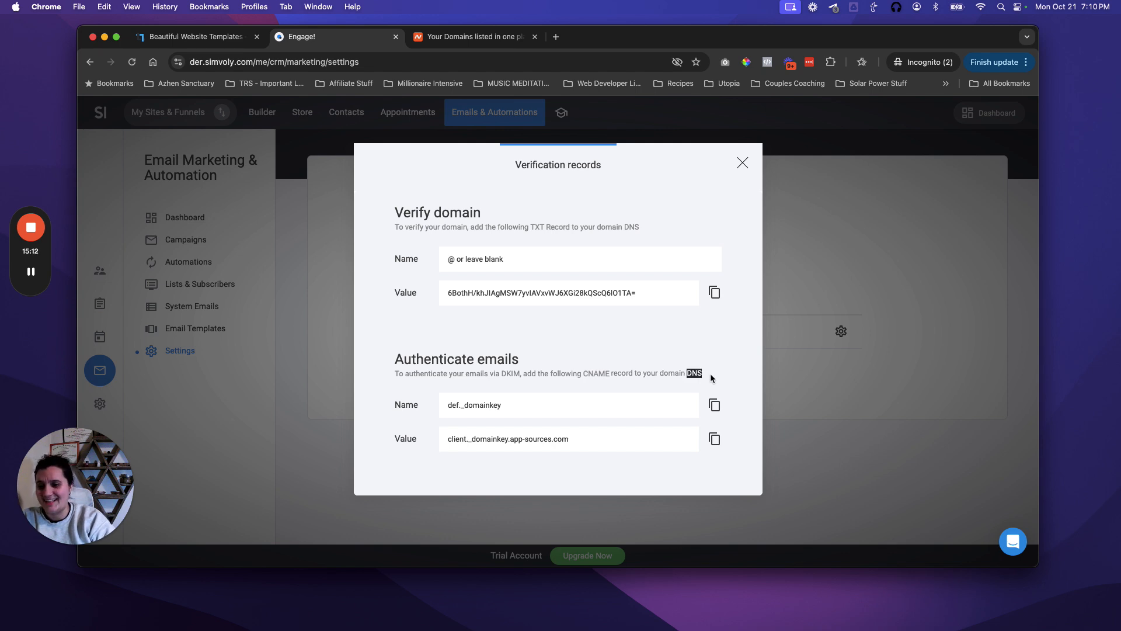
left_click(475, 42)
Step: Check Namecheap's Advanced DNS for therebellioussoul.com, then open Builderall's Domain and Email Manager
left_click(924, 362)
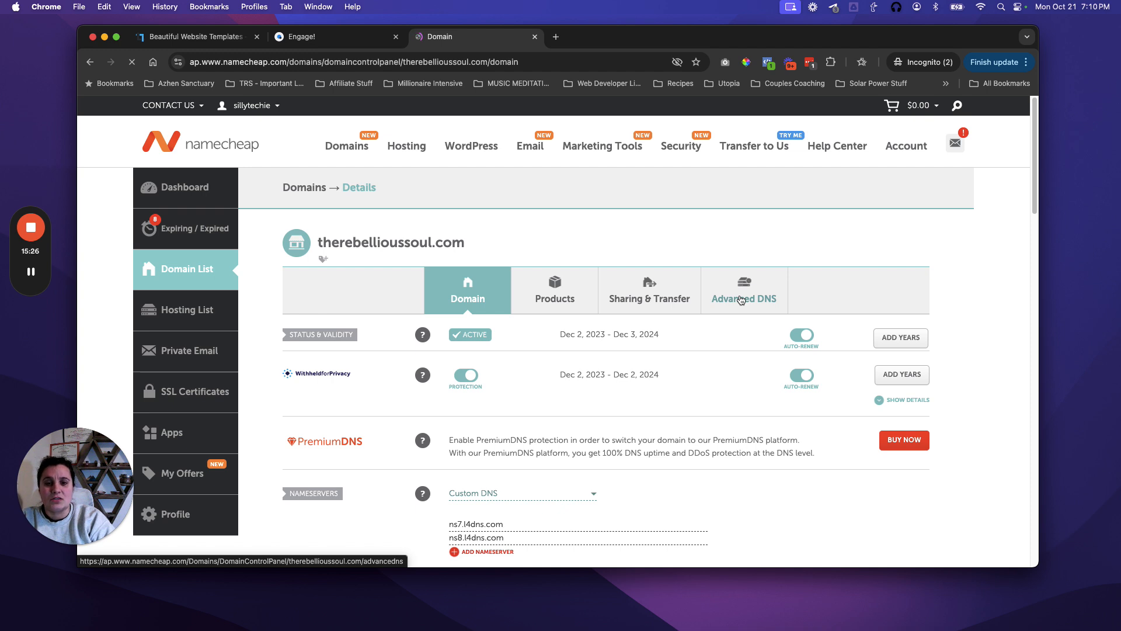
left_click(741, 301)
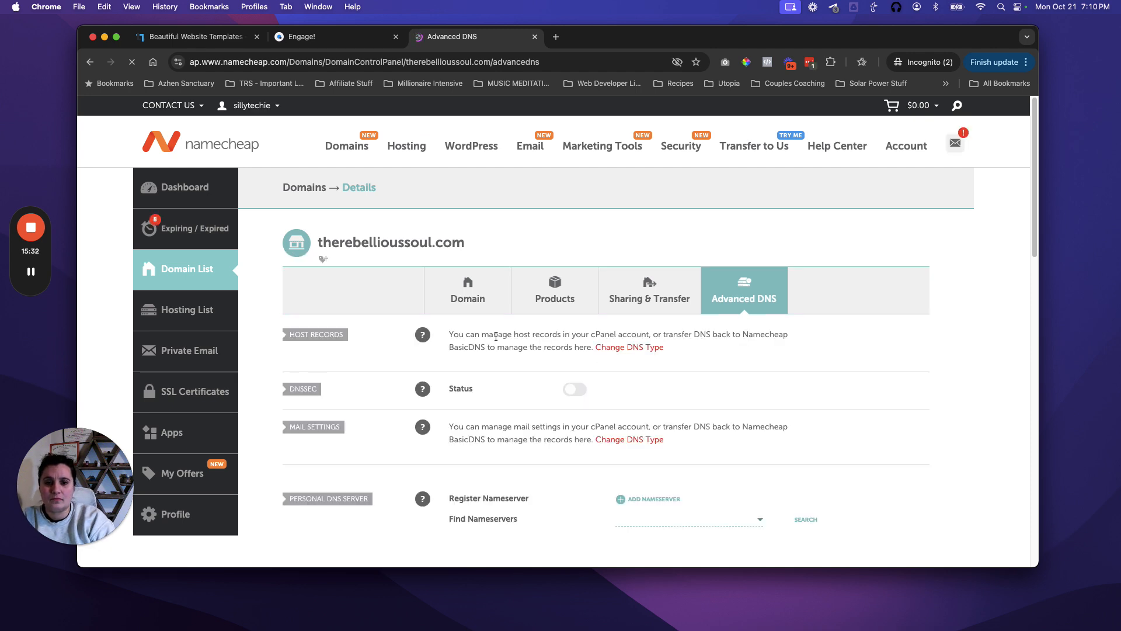
scroll(498, 336, "down", 2)
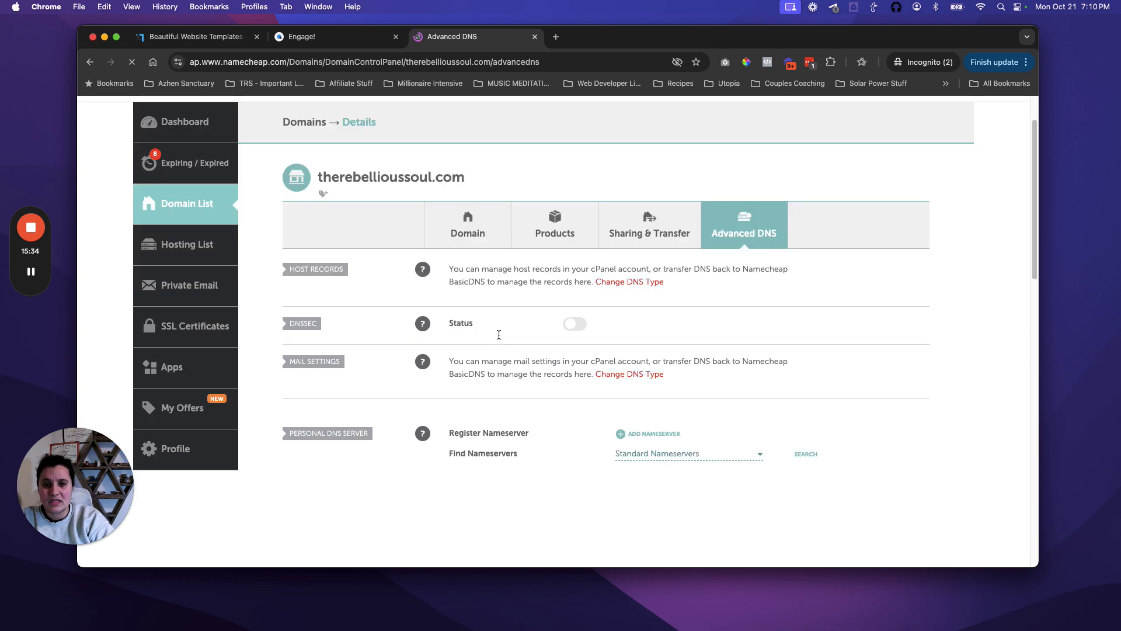
scroll(499, 334, "down", 2)
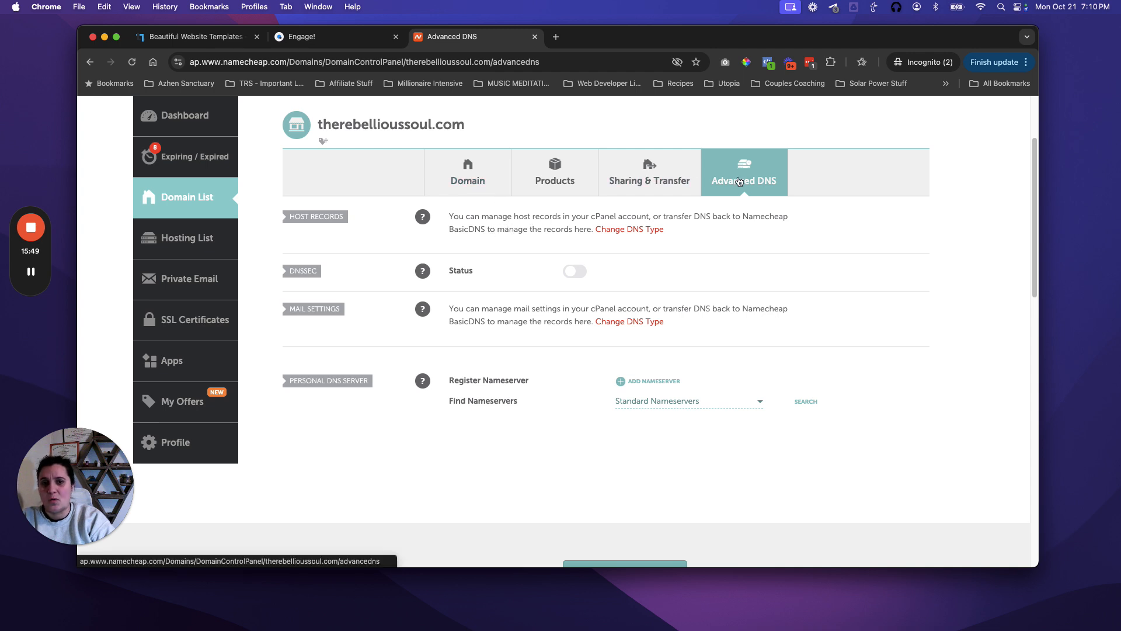
left_click(31, 272)
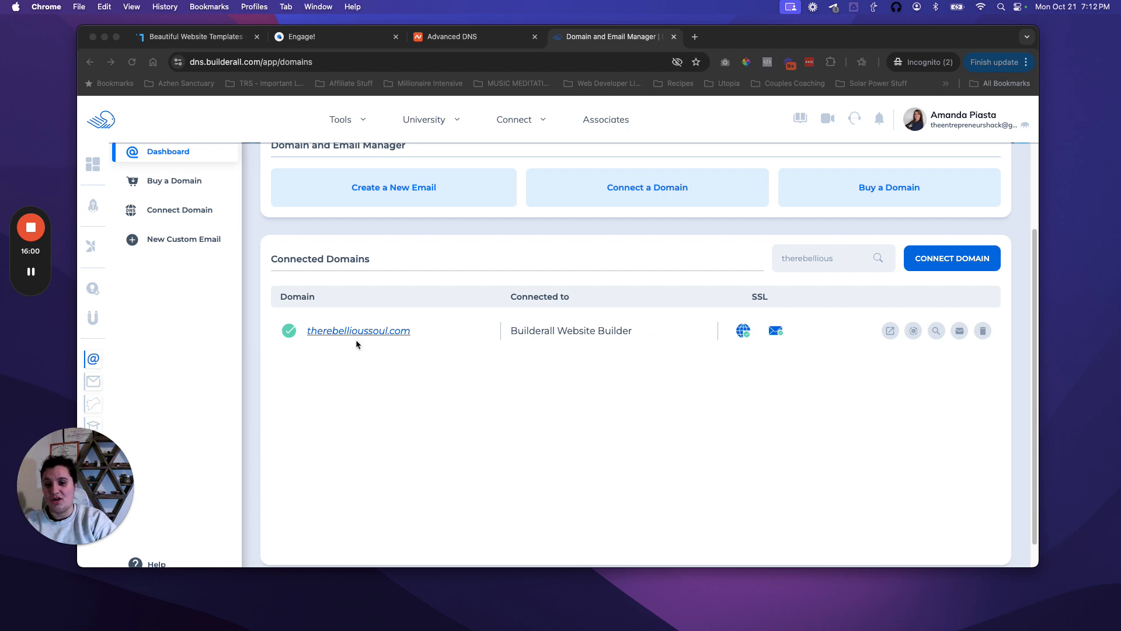
Step: Open Manage DNS for therebellioussoul.com in Builderall, accepting the warning, and begin a new DNS record
left_click(374, 351)
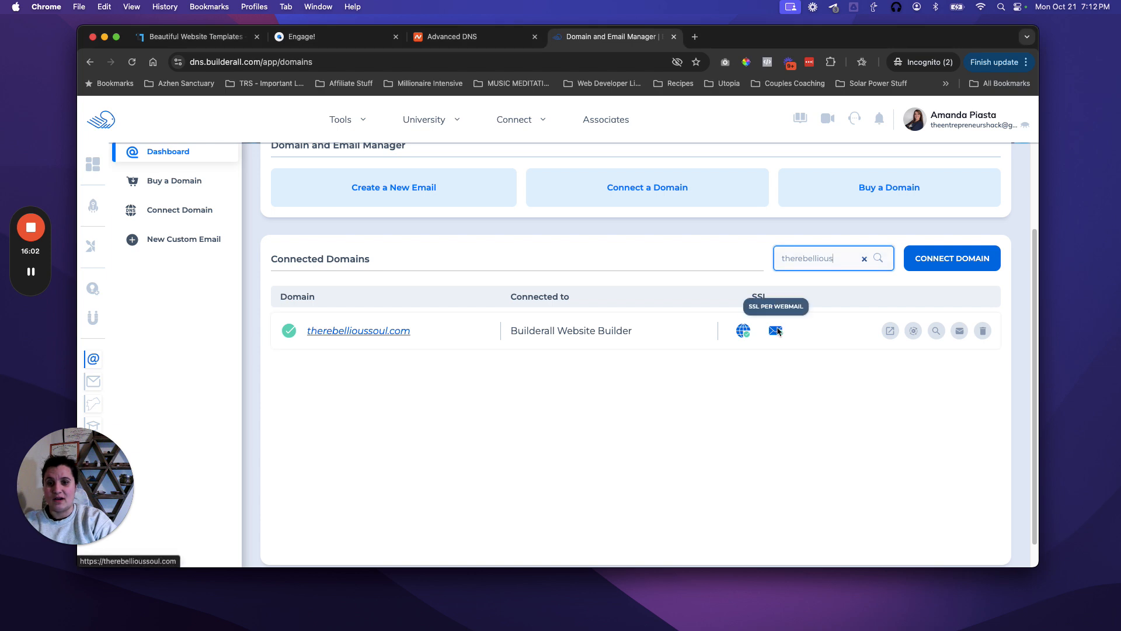
left_click(914, 331)
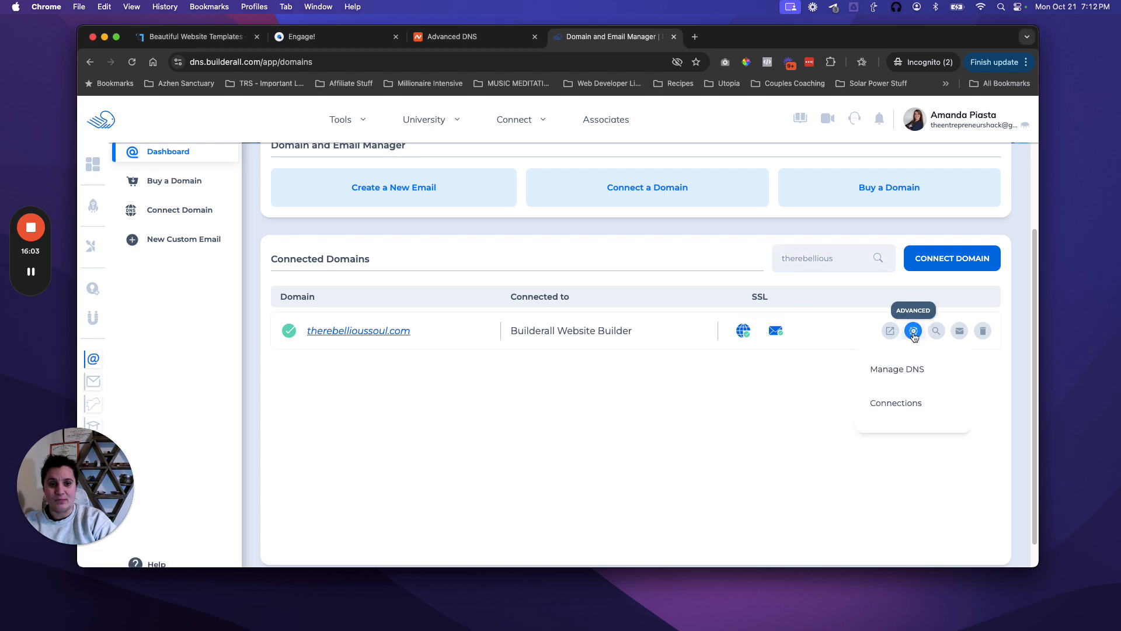
left_click(901, 370)
left_click(636, 391)
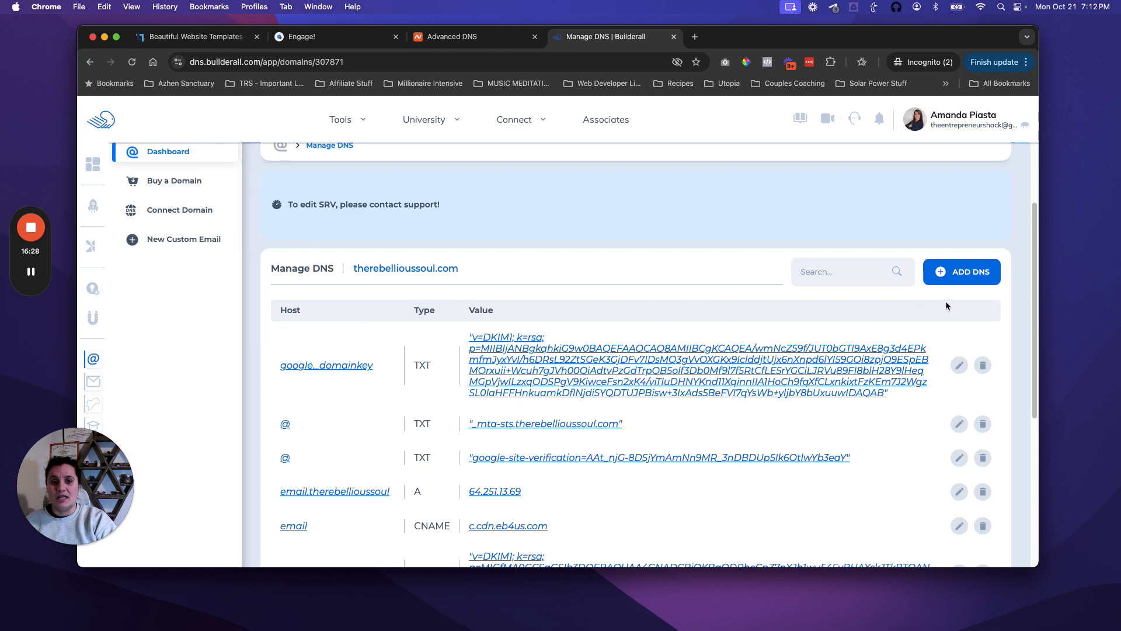
left_click(949, 274)
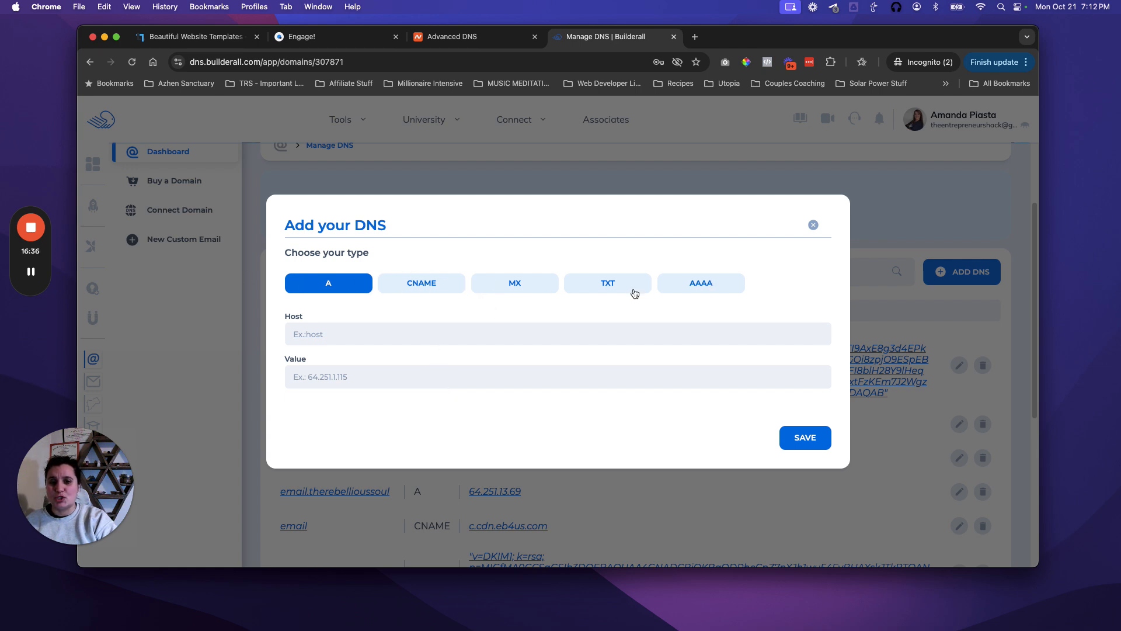
Step: Copy the TXT domain verification value for host @ from Simvoly's verification records
left_click(462, 37)
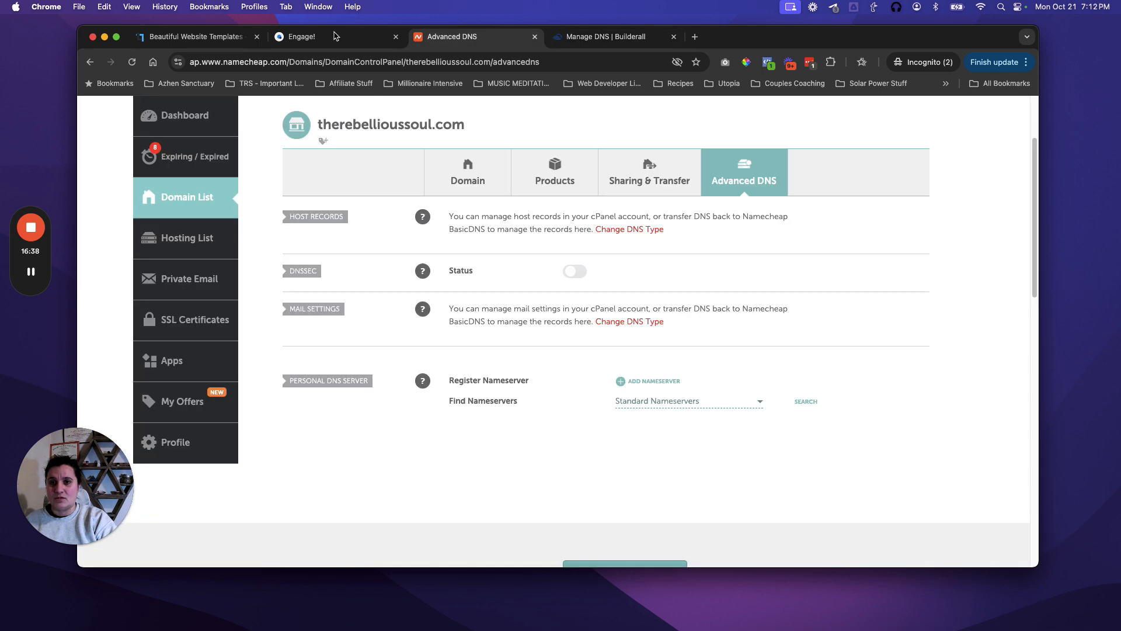
left_click(334, 36)
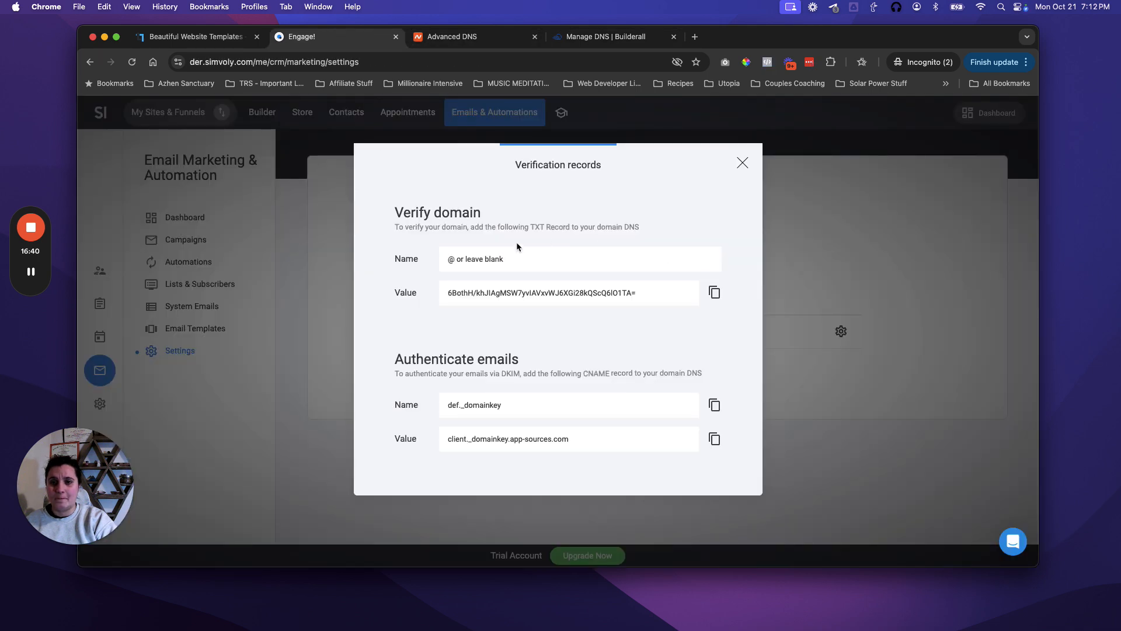
left_click_drag(530, 229, 547, 230)
left_click_drag(441, 261, 470, 261)
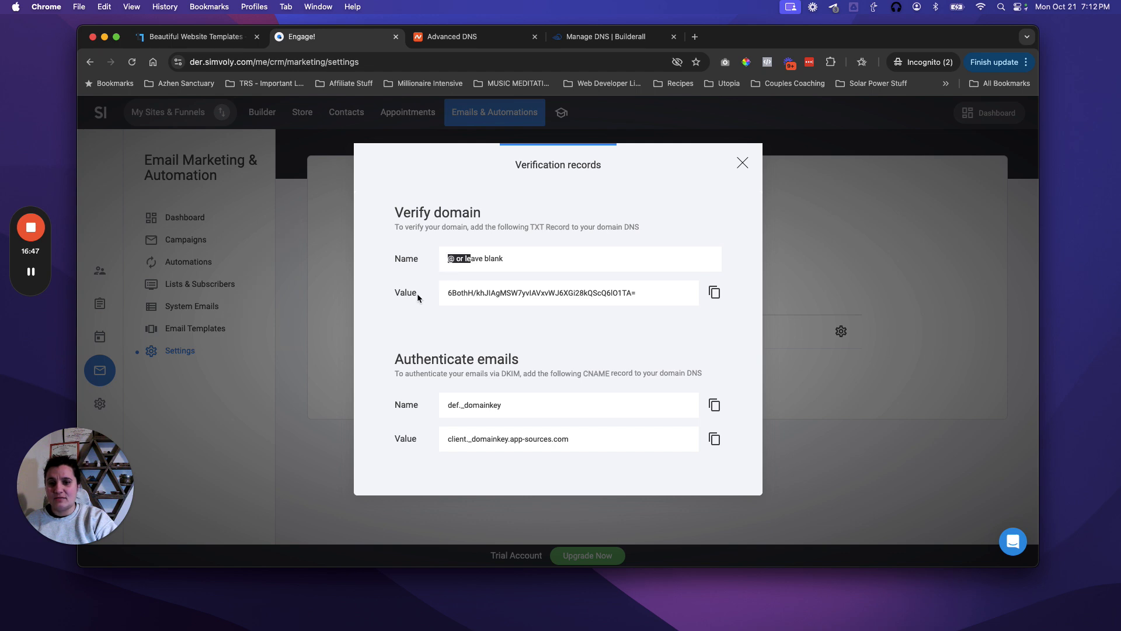
left_click(715, 292)
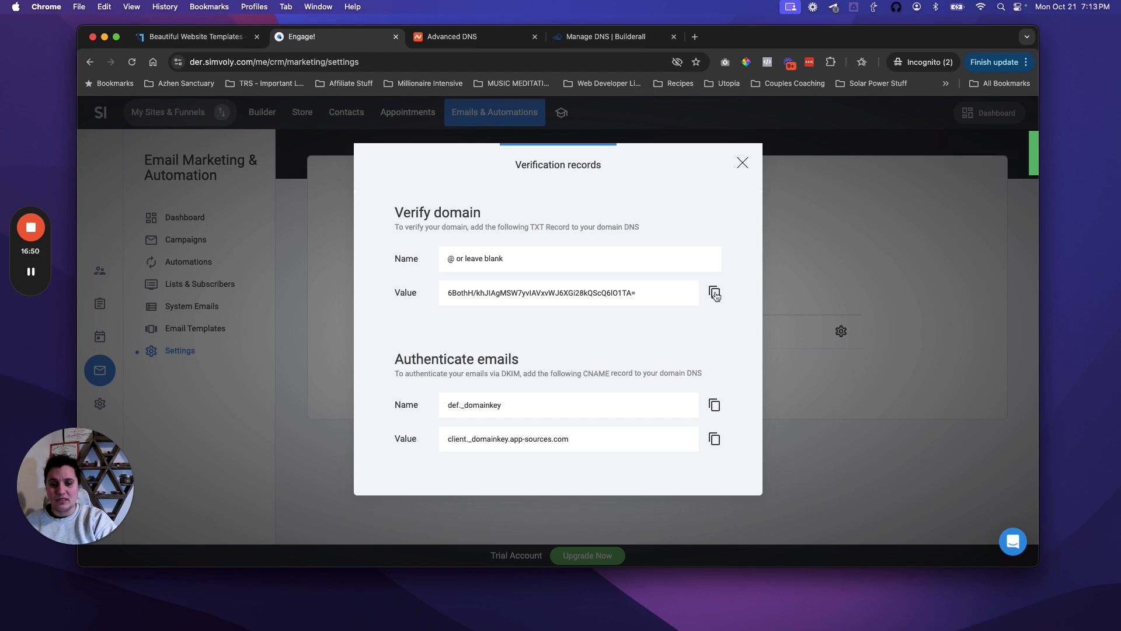
Step: Save a TXT record with host @ and the copied verification value in Builderall
left_click(604, 41)
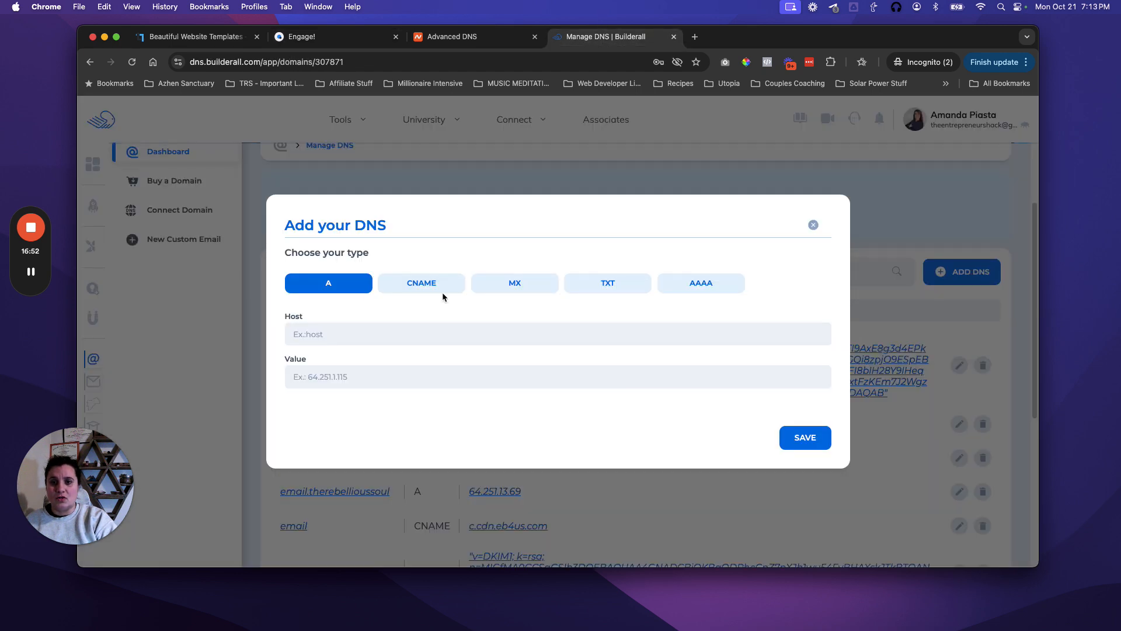
left_click(609, 284)
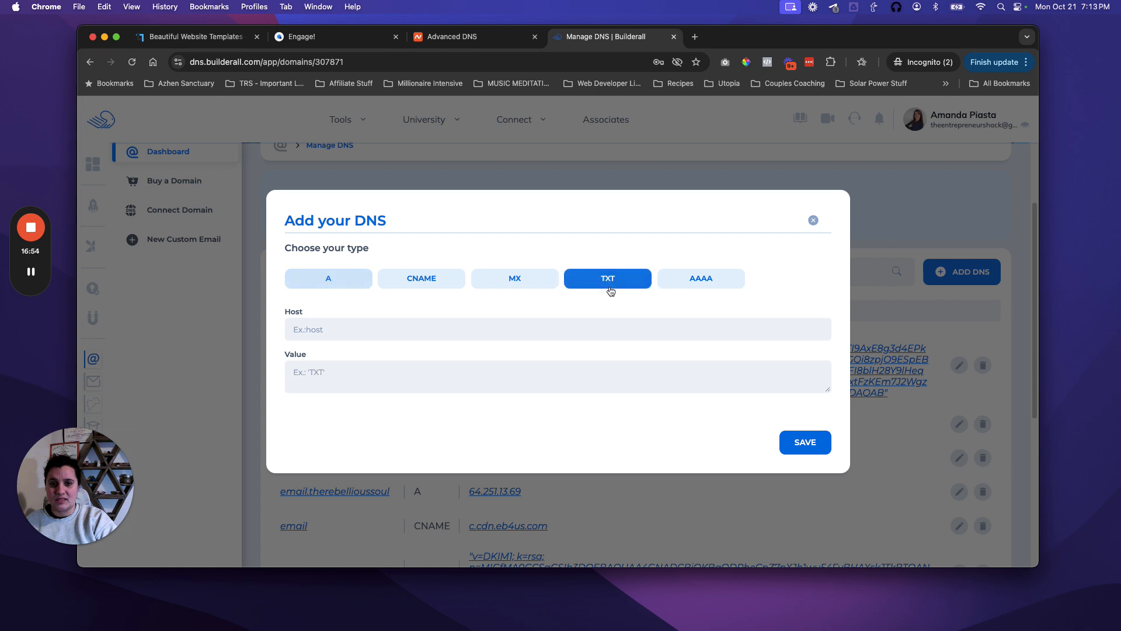
left_click(377, 330)
type("@")
left_click(324, 370)
key("super+v")
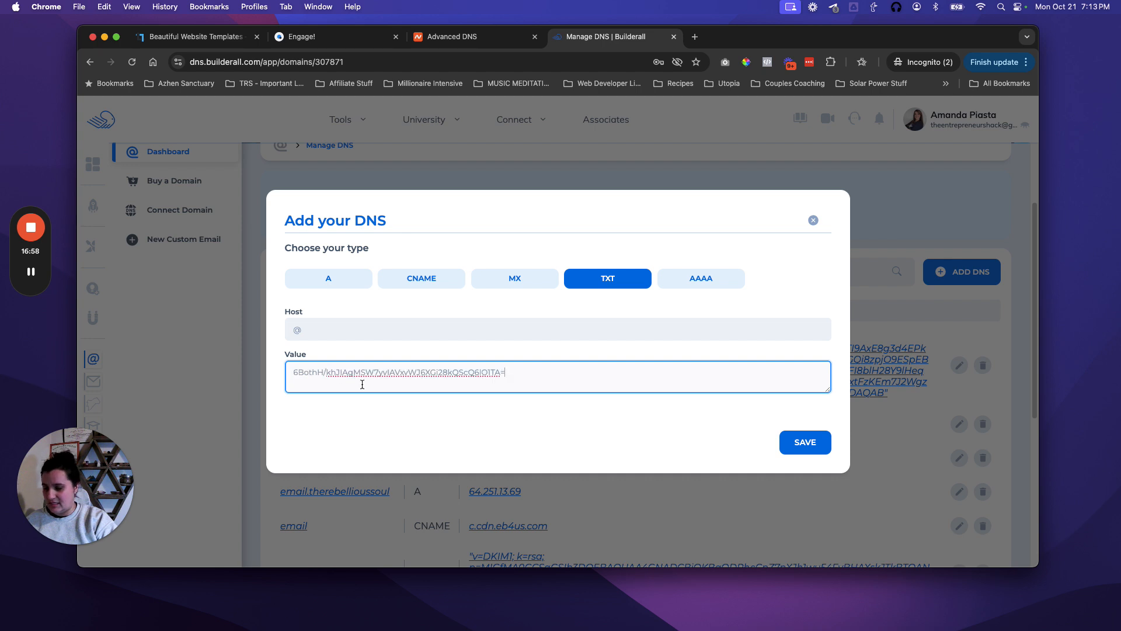
left_click(802, 442)
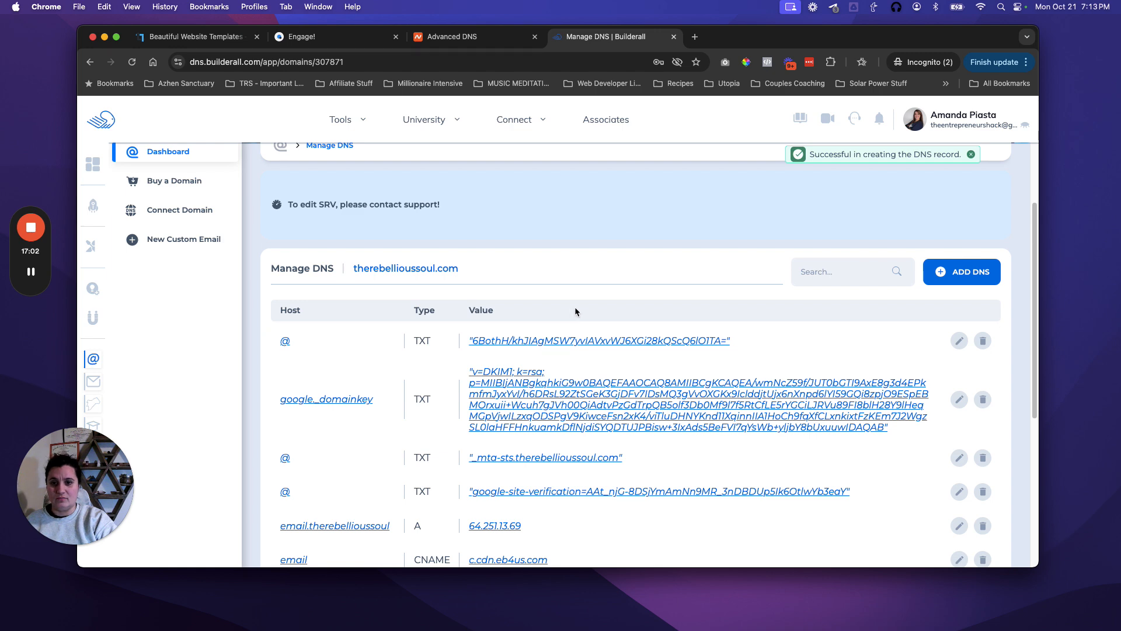
left_click(931, 274)
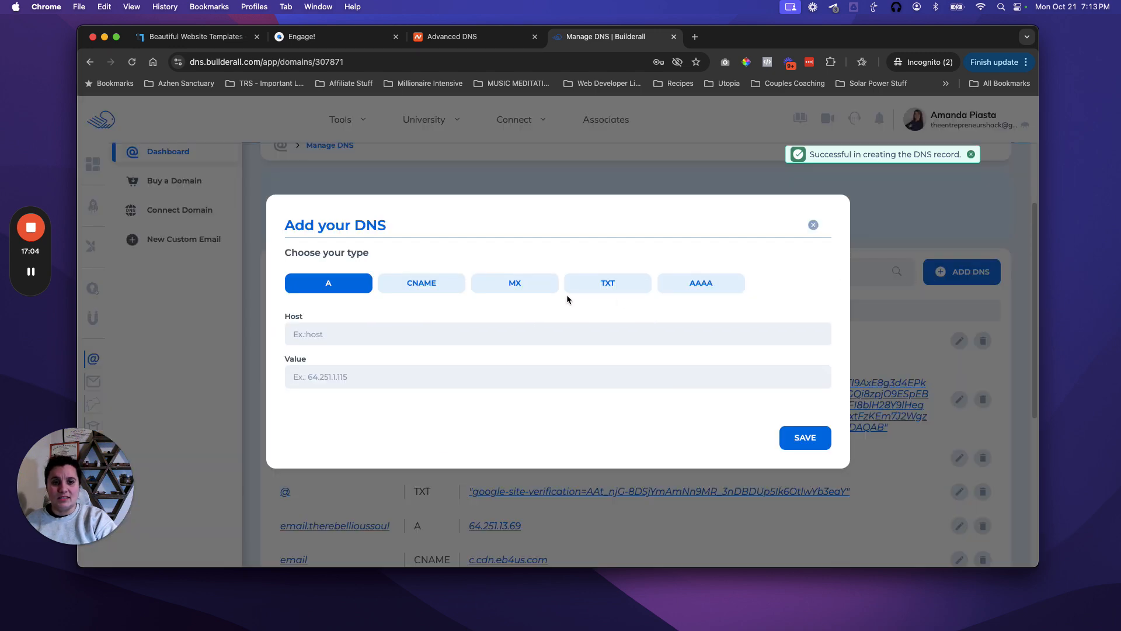
Step: Create a CNAME record in Builderall with host def._domainkey copied from Simvoly
left_click(327, 39)
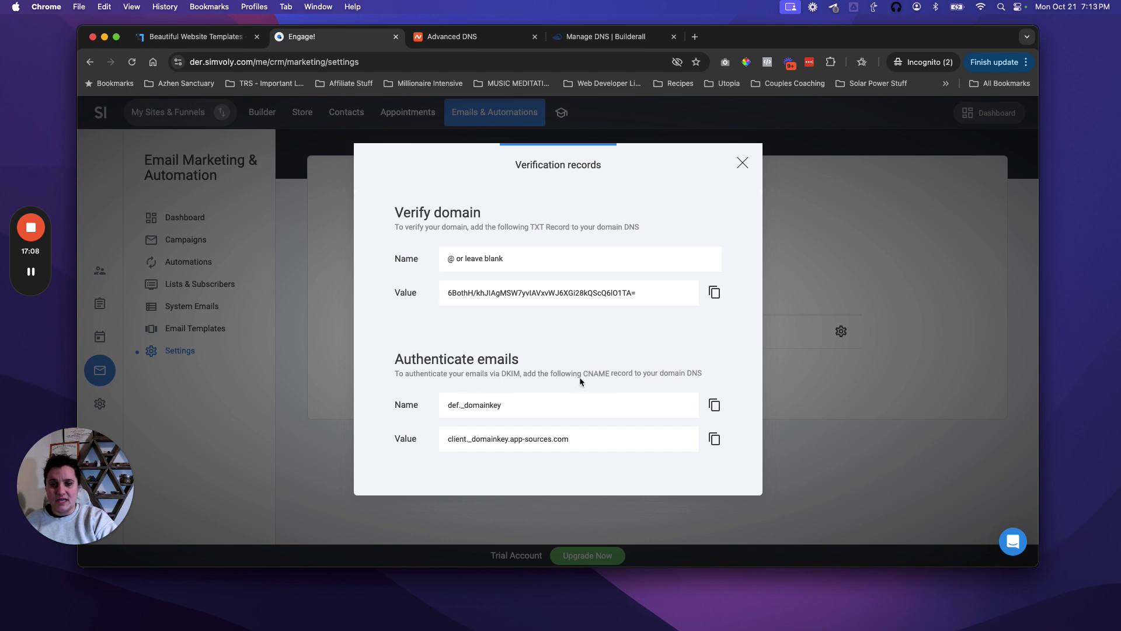
left_click_drag(583, 374, 611, 374)
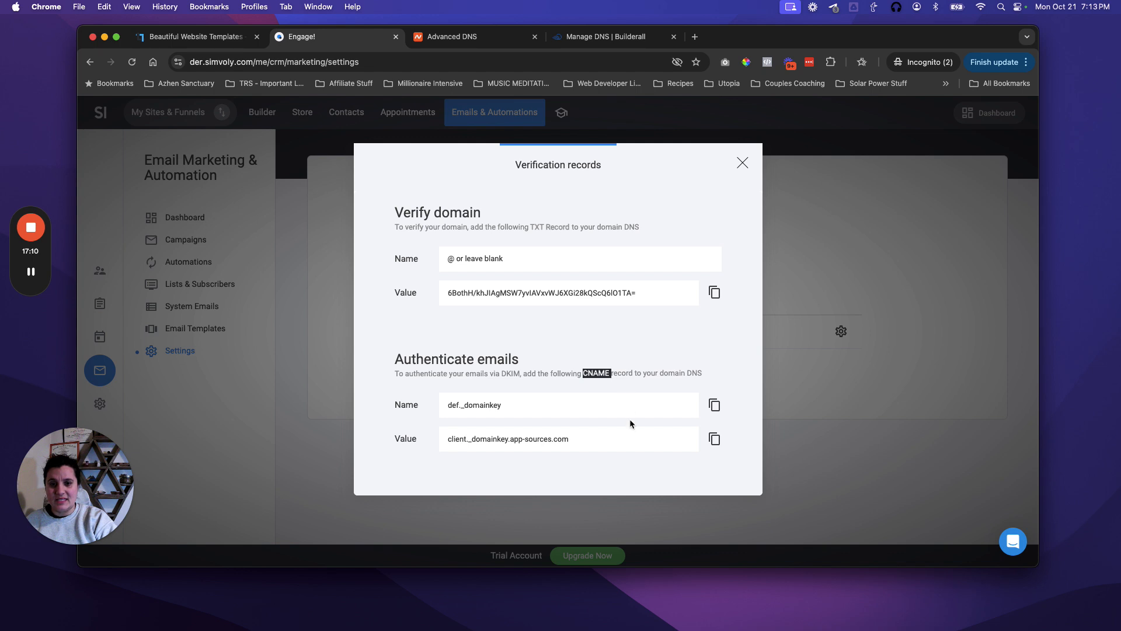
left_click(615, 382)
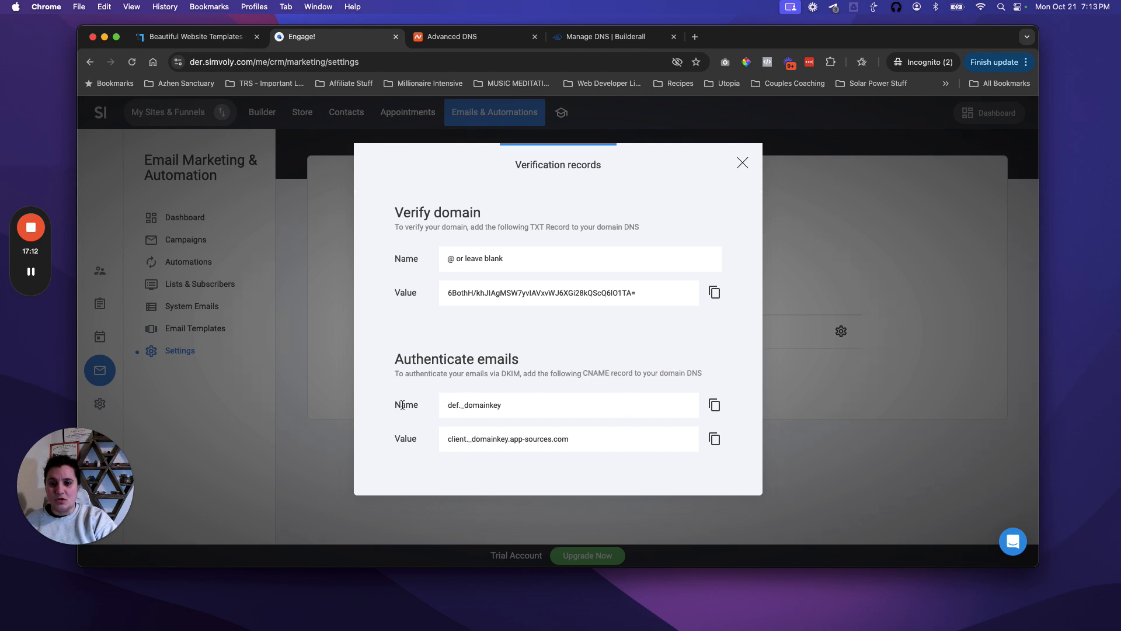
left_click(715, 404)
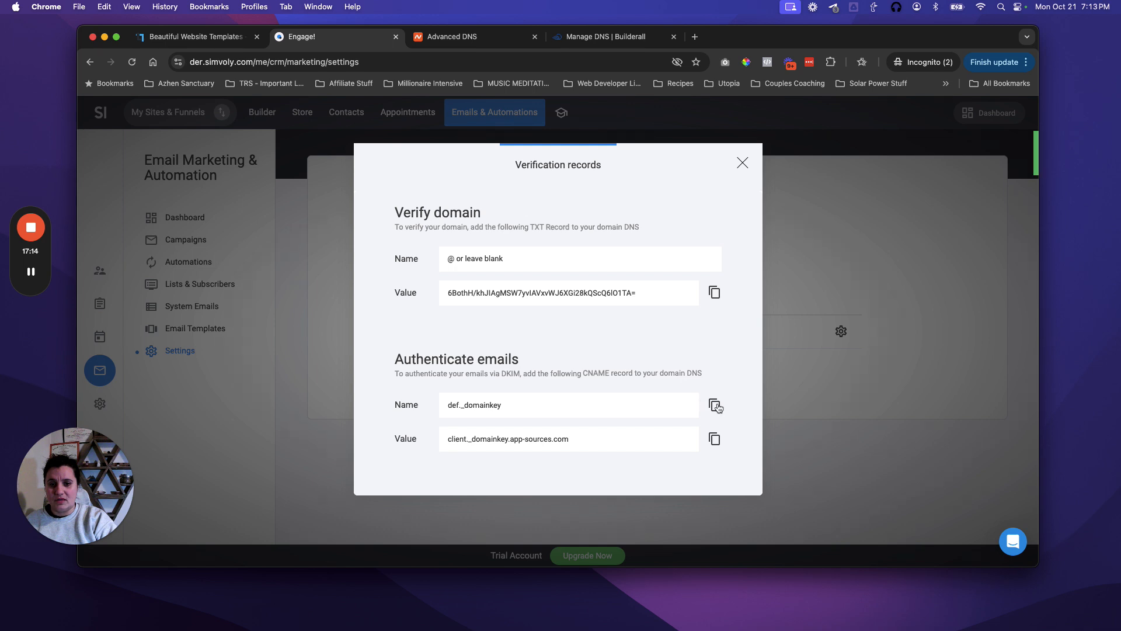
left_click(609, 39)
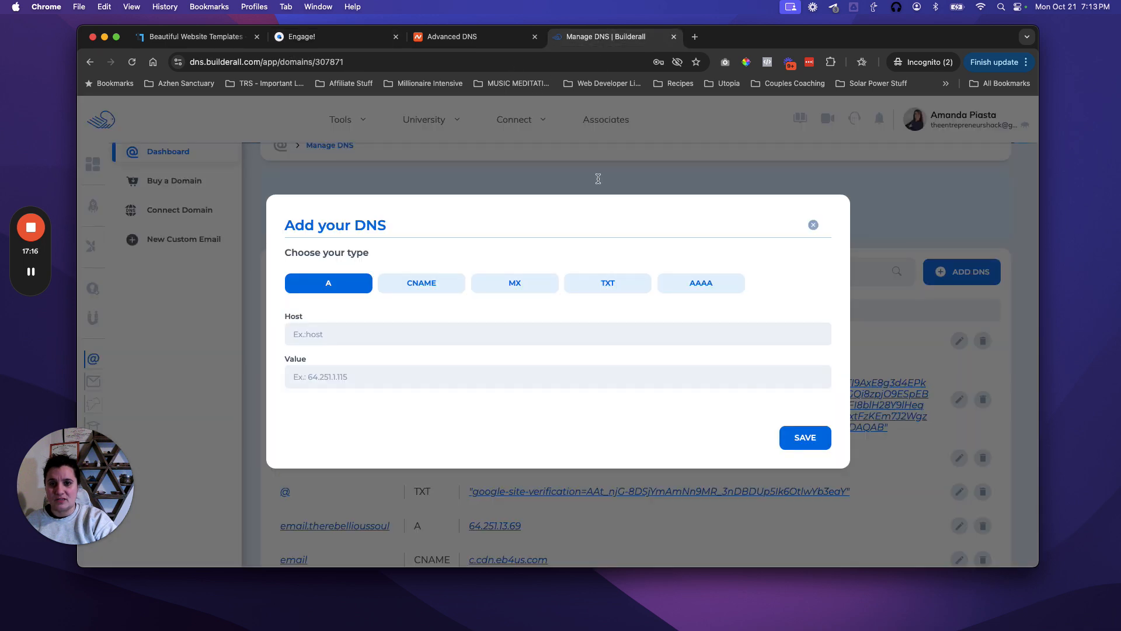
left_click(426, 285)
left_click(320, 334)
type("def._domainkey")
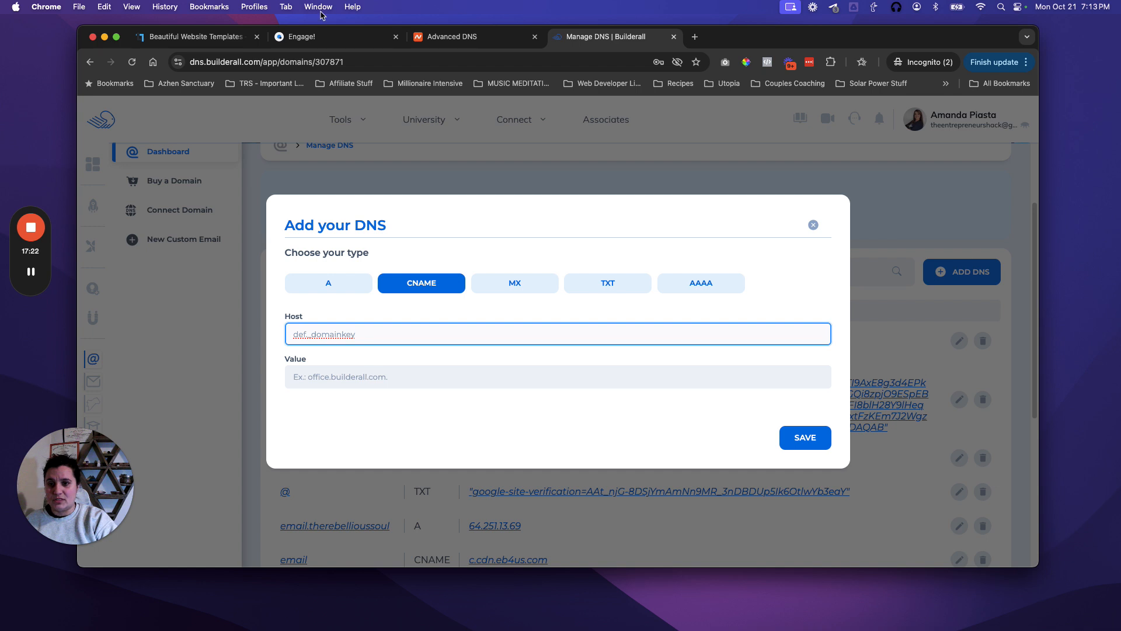
Step: Set the CNAME value to client._domainkey.app-sources.com, save it, and close Simvoly's verification panel
left_click(315, 37)
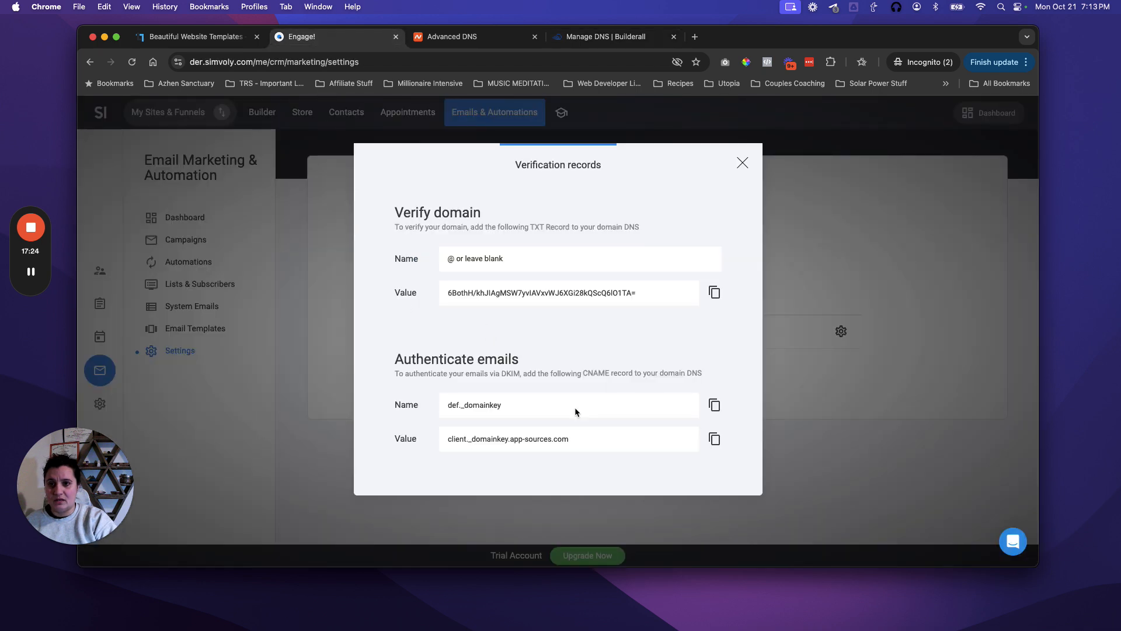
left_click(714, 439)
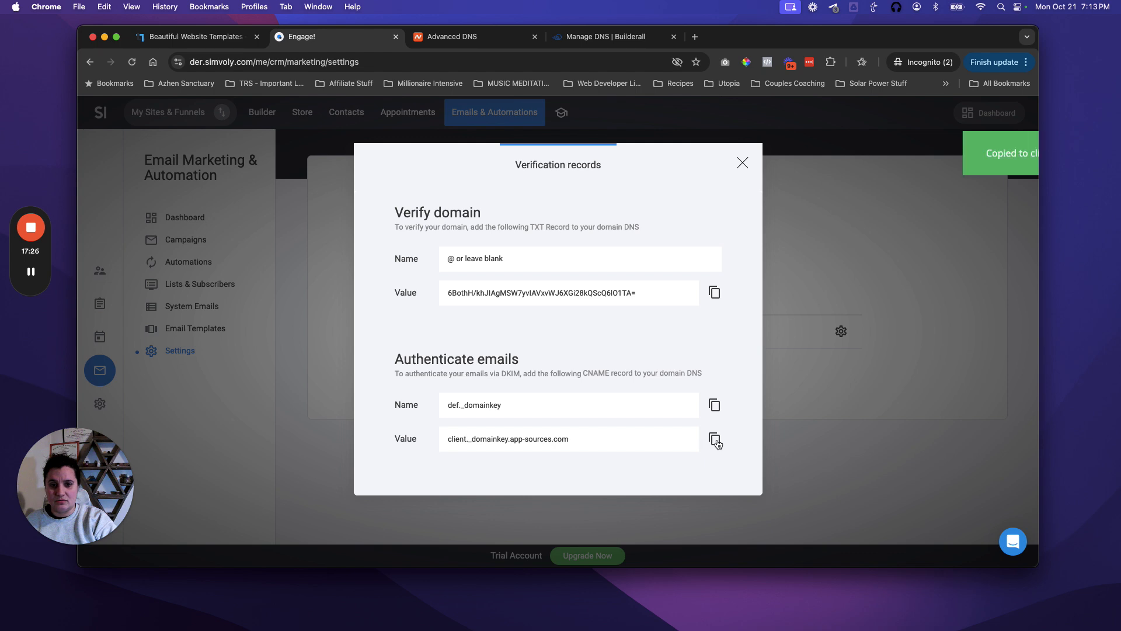
left_click(608, 37)
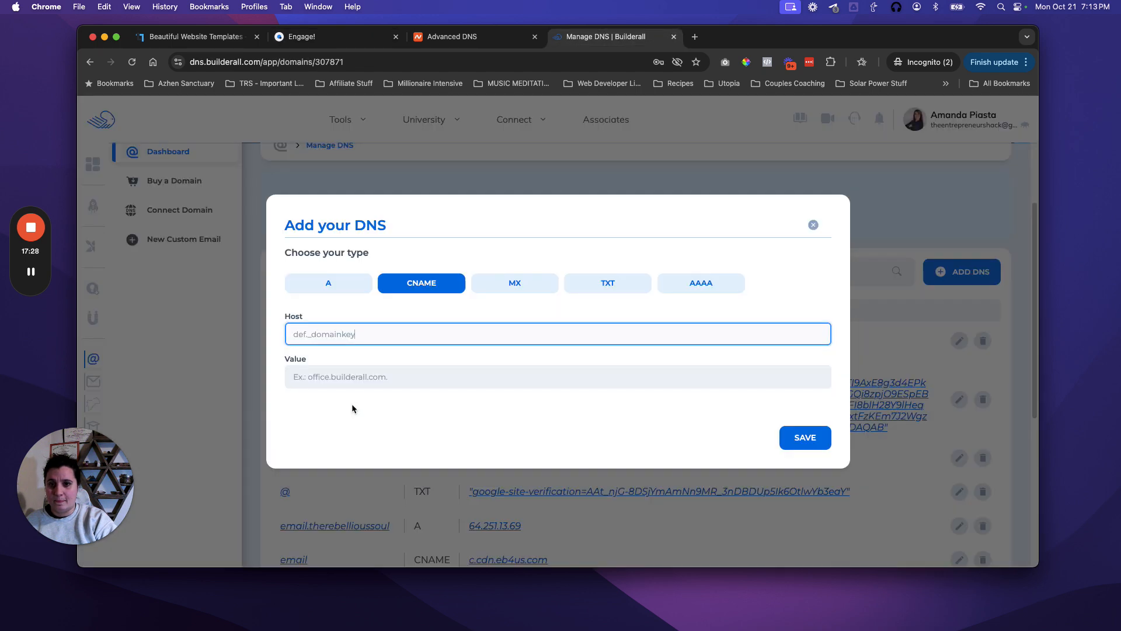
left_click(331, 372)
key("super+v")
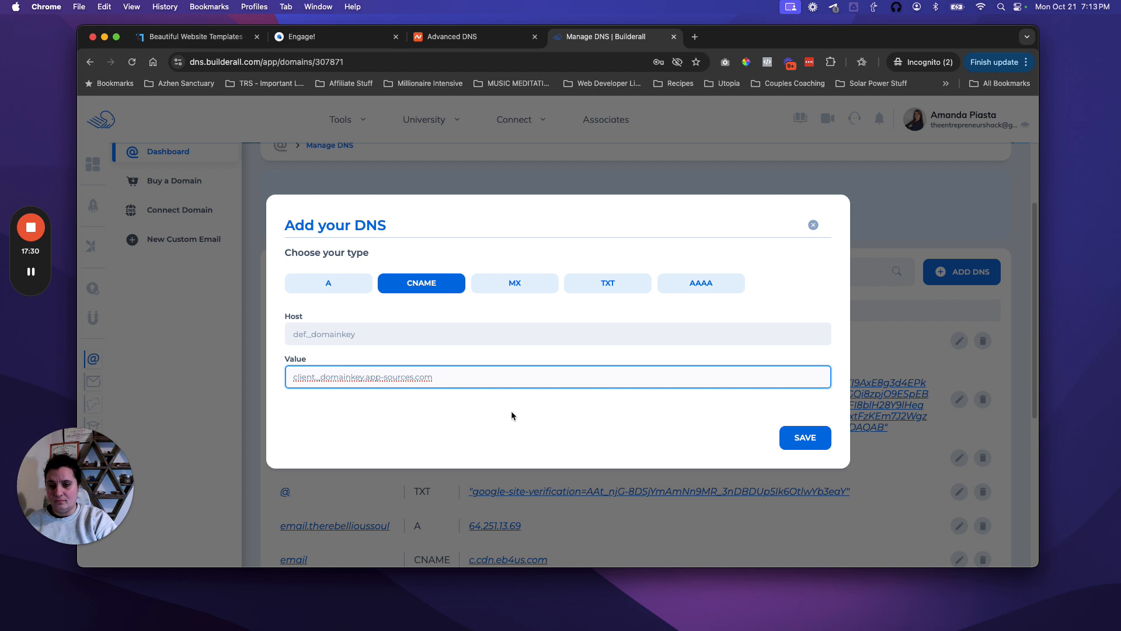
left_click(806, 438)
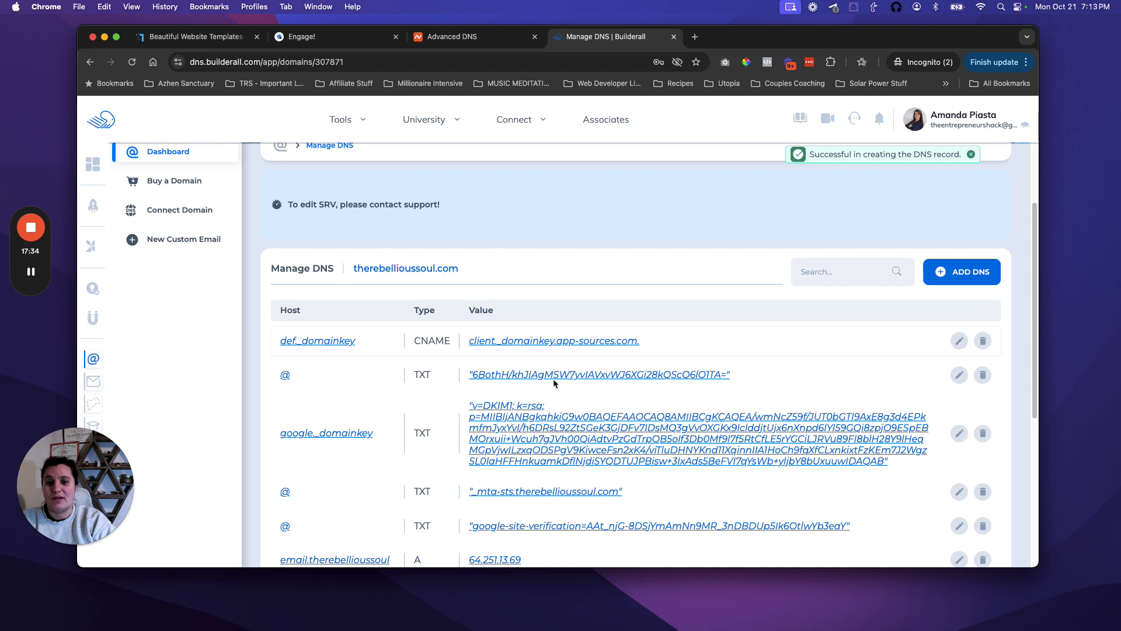
left_click(320, 36)
left_click(743, 162)
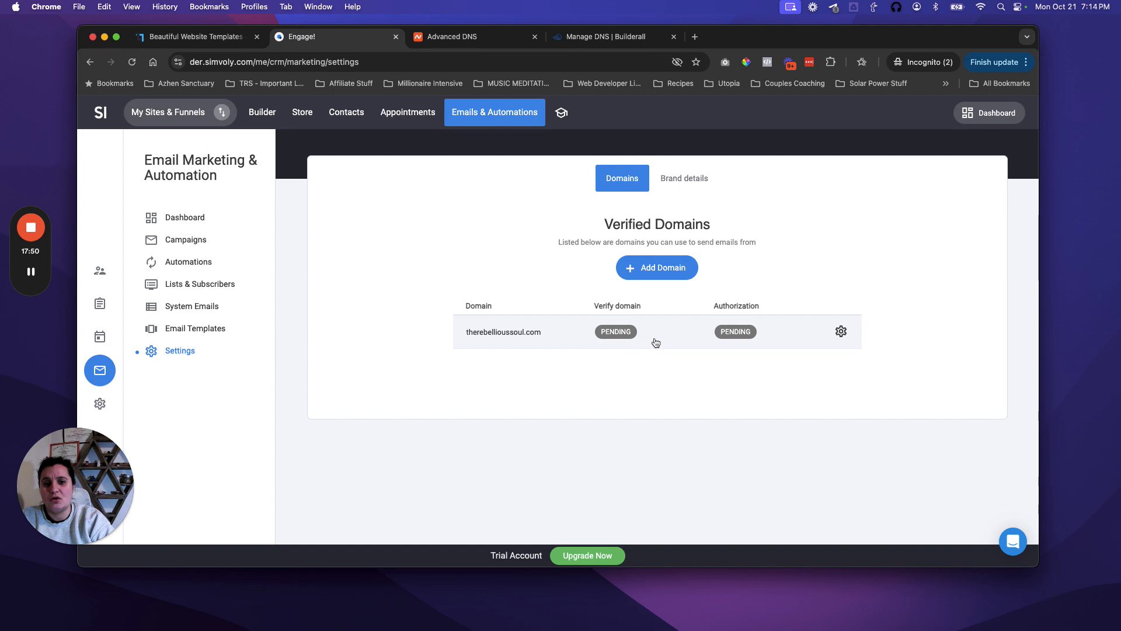
Step: Reload Simvoly's Verified Domains page to refresh therebellioussoul.com's pending status
key("super+r")
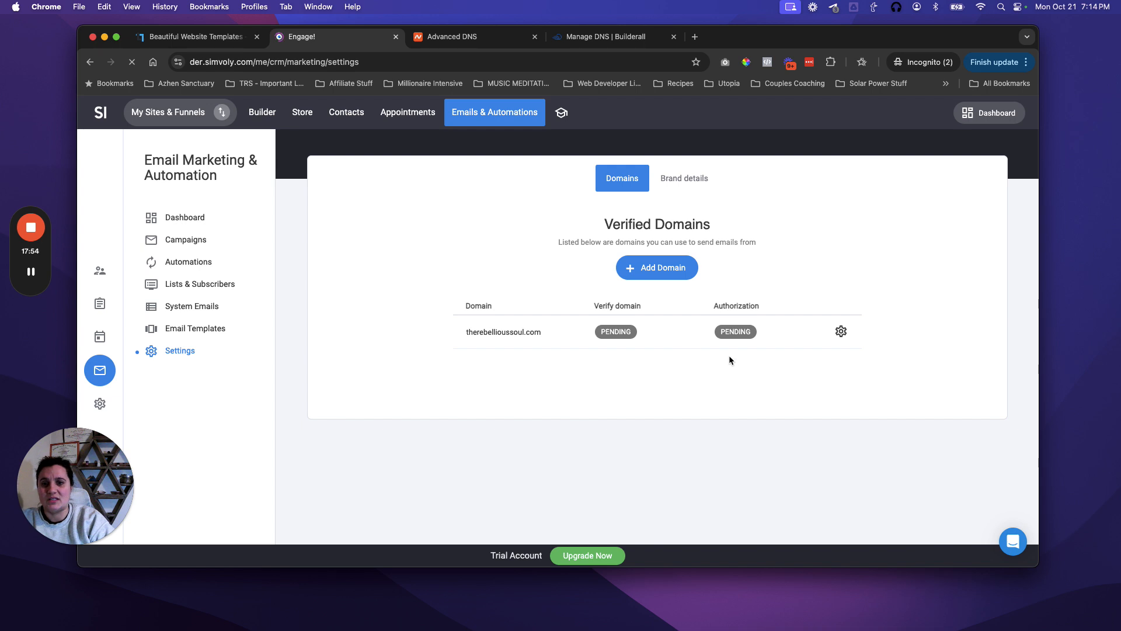